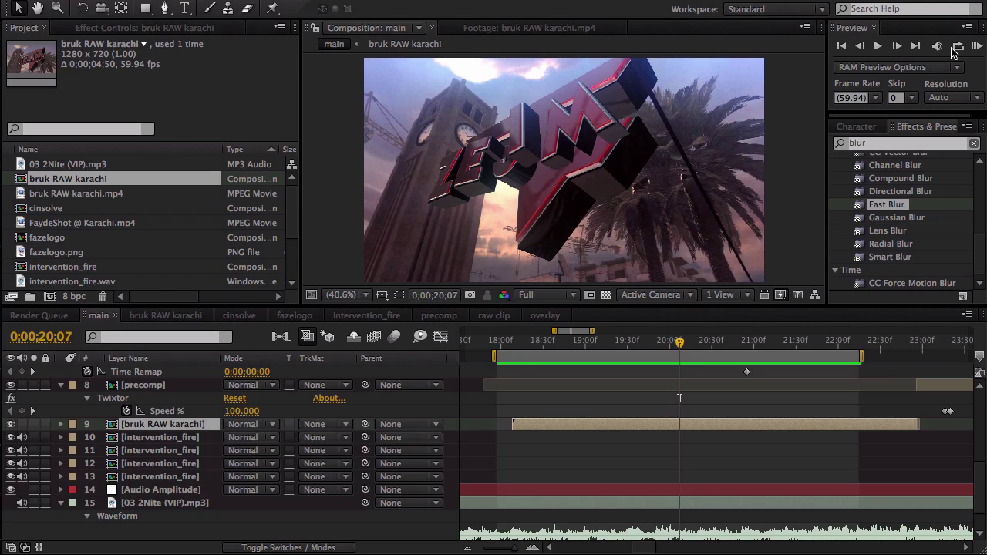
Preview the main comp and scrub to the logo shot around 19;00
key("ctrl+0")
left_click(977, 48)
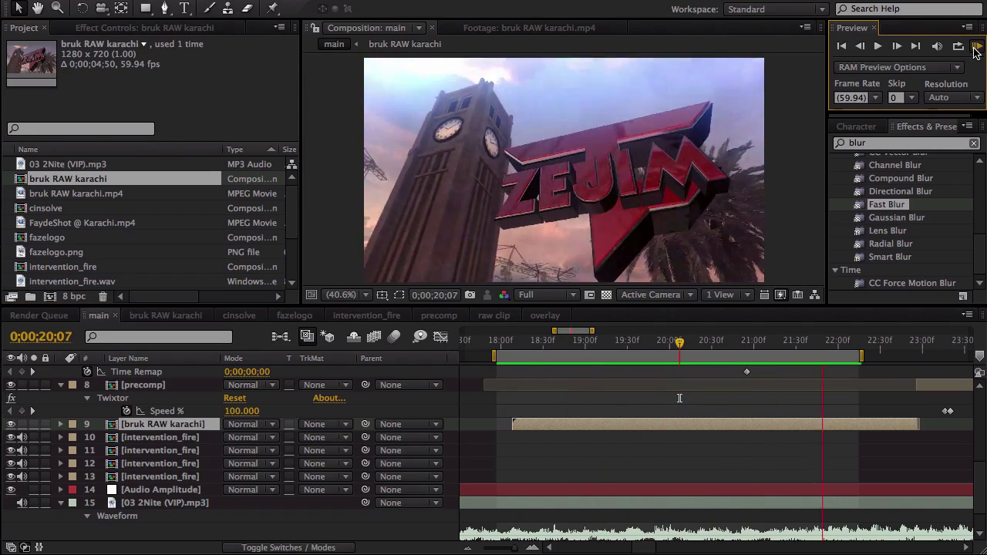
left_click(827, 139)
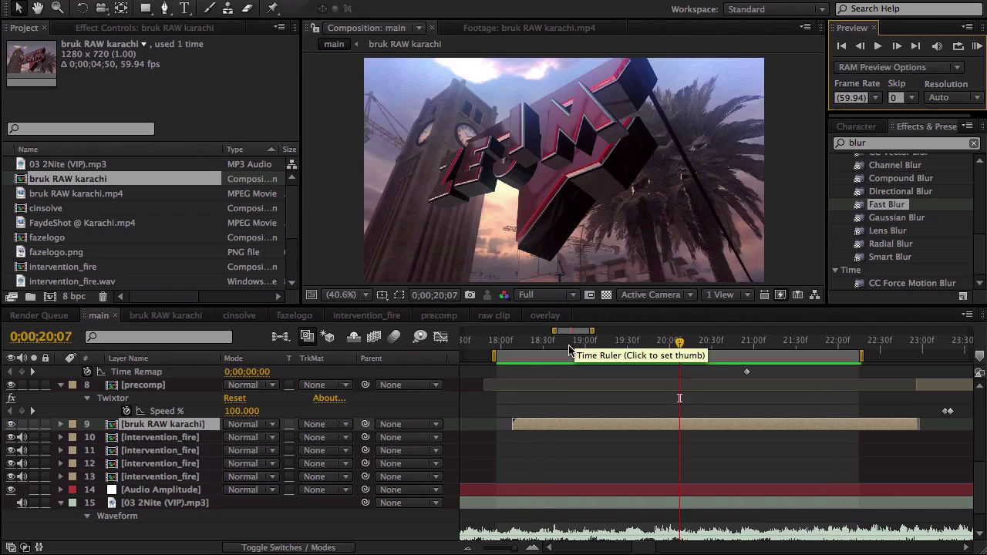
left_click_drag(520, 349, 698, 346)
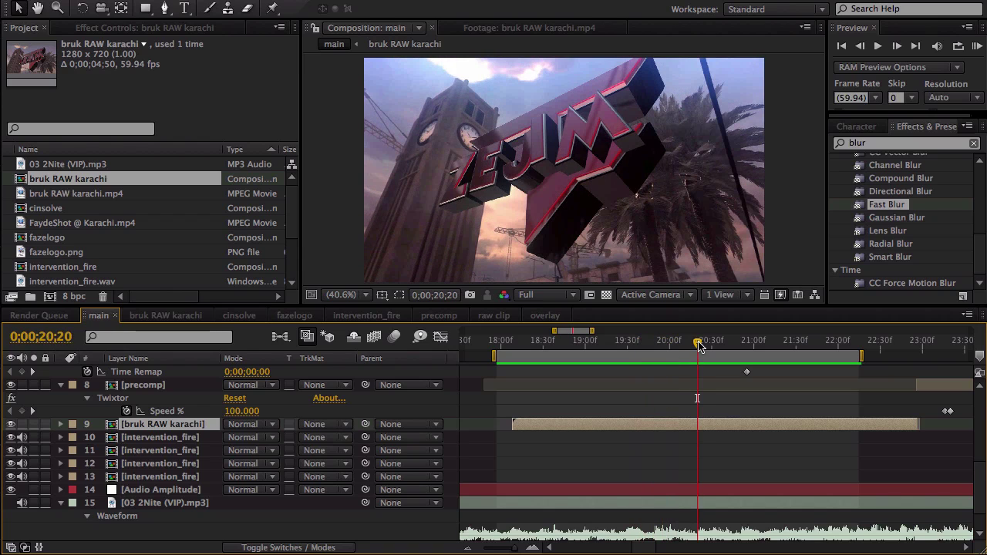
Duplicate the bruk RAW karachi comp and open the copy, bruk RAW karachi 2
left_click(103, 185)
key("ctrl+d")
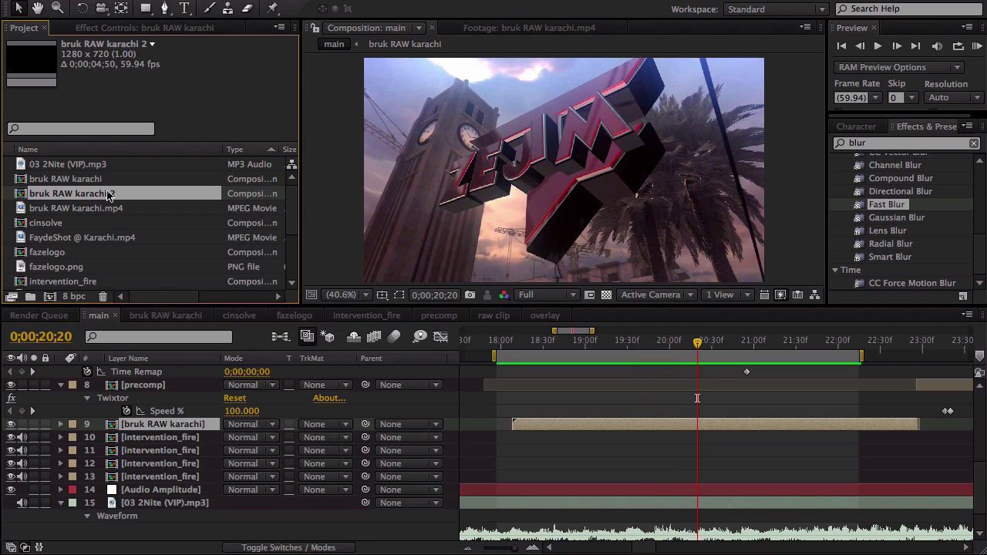
double_click(112, 199)
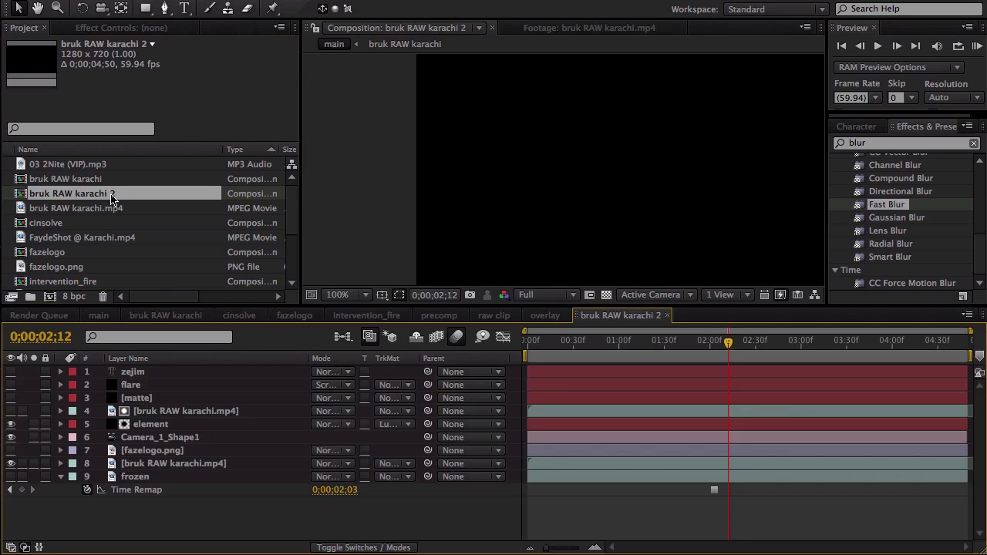
Delete the zejim, flare, matte, top footage, element and frozen layers from the copy
left_click(150, 374)
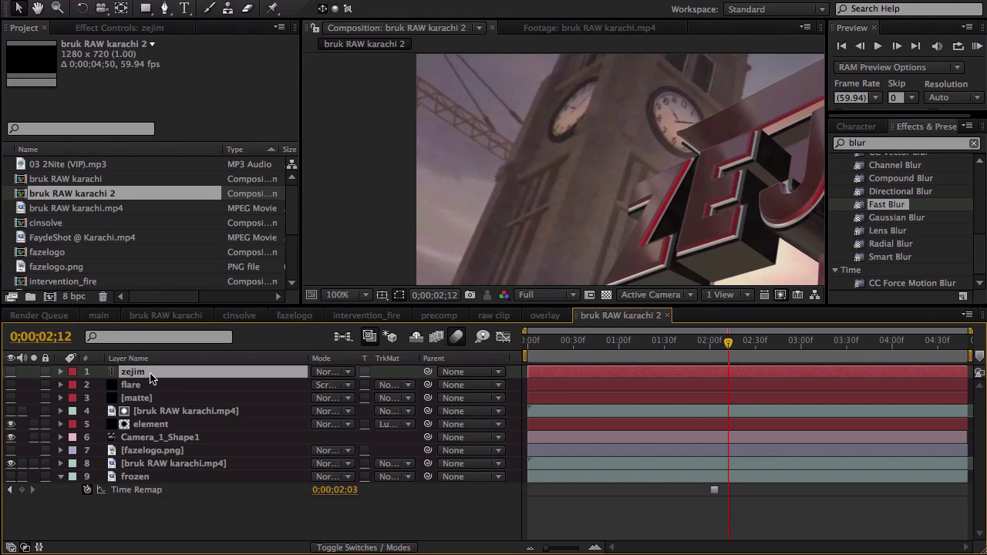
left_click(162, 414, "shift")
key("Delete")
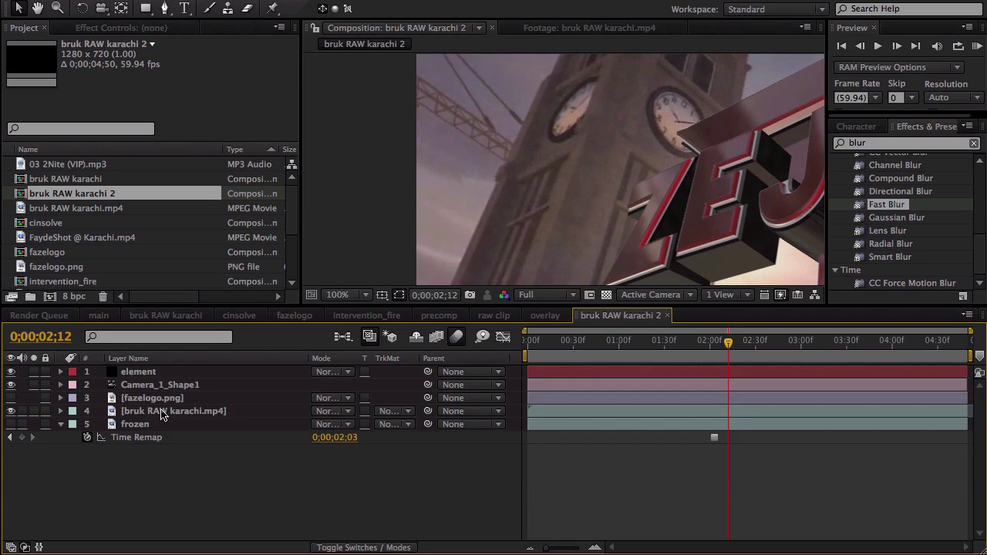
left_click(162, 376)
key("Delete")
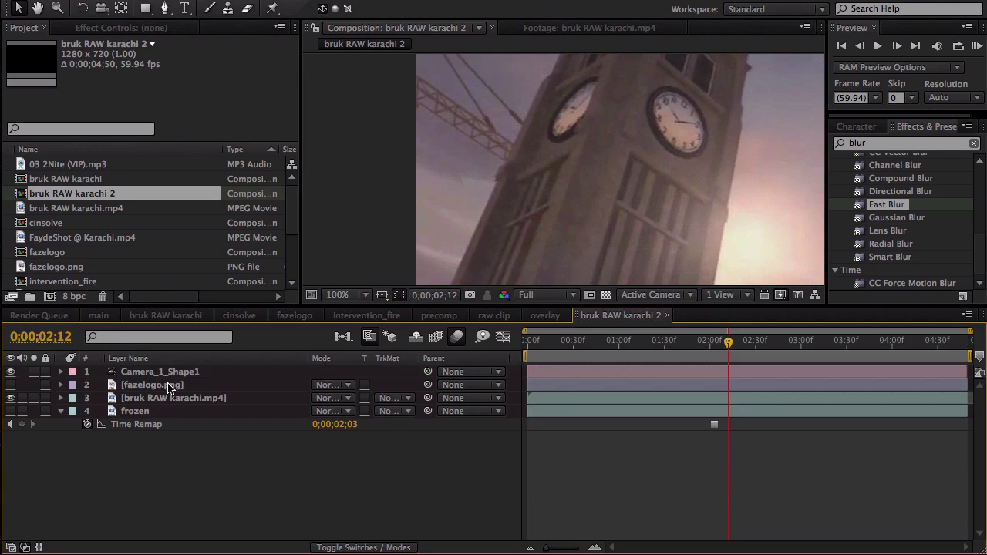
left_click(168, 412)
key("Delete")
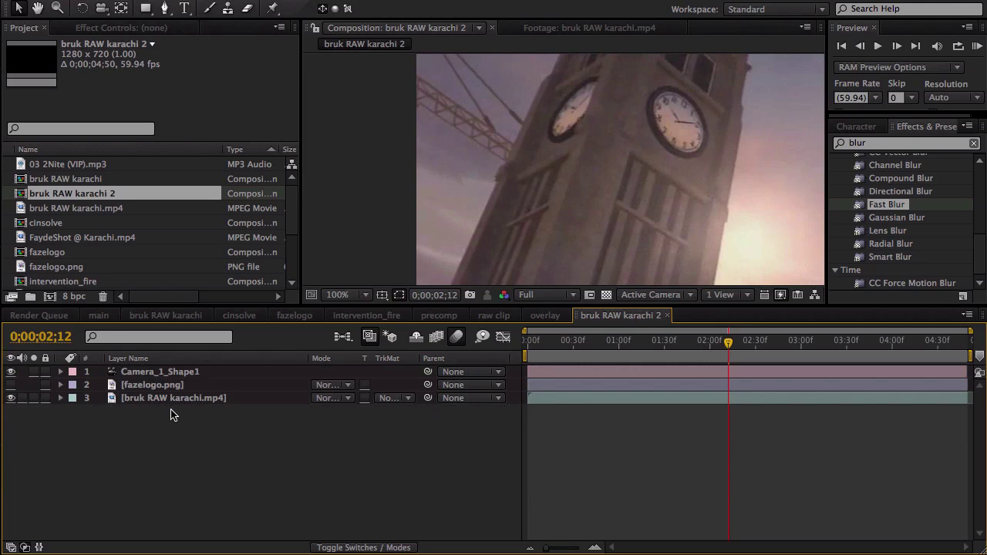
left_click(346, 295)
Fit the frame in the viewer and drop preview resolution to Half
left_click(344, 310)
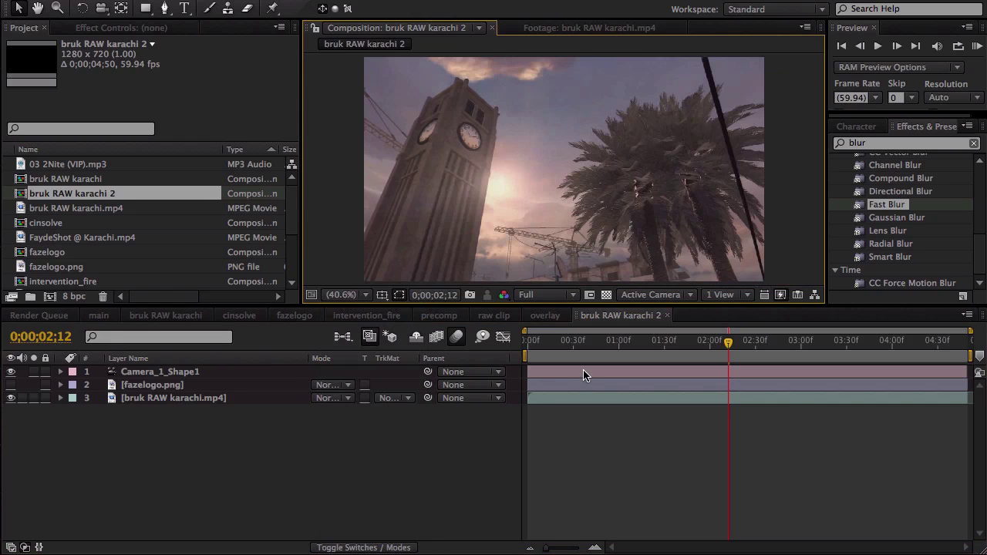
left_click_drag(563, 342, 634, 340)
left_click(549, 295)
left_click(538, 347)
Scrub Camera_1_Shape1's tracked shot, then return to frame 0;00;01;10
left_click(208, 374)
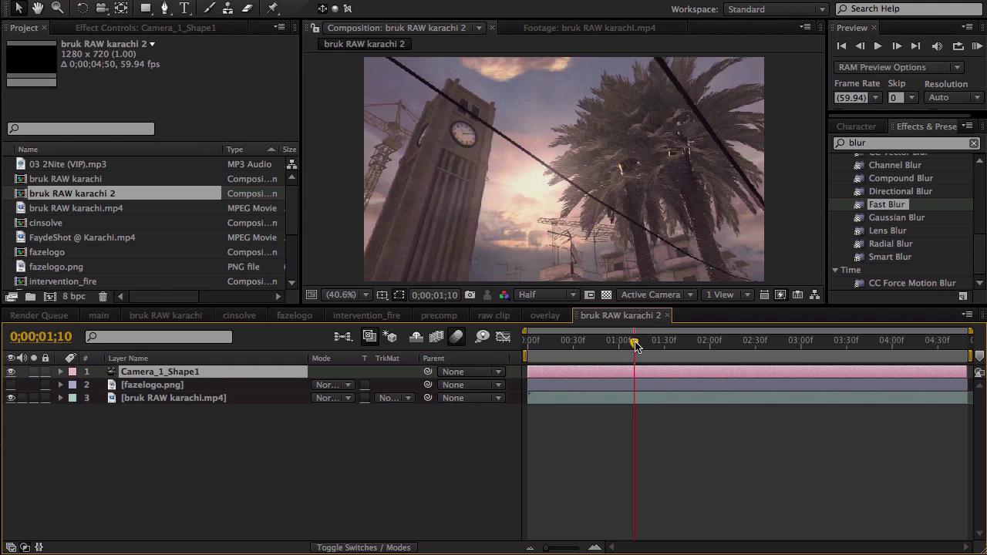
left_click_drag(635, 344, 745, 344)
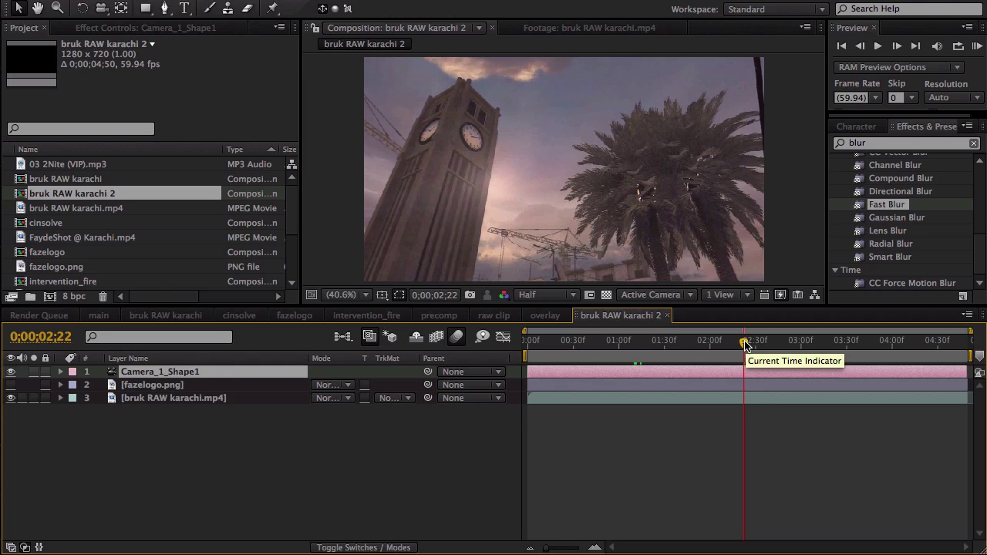
left_click_drag(745, 344, 789, 342)
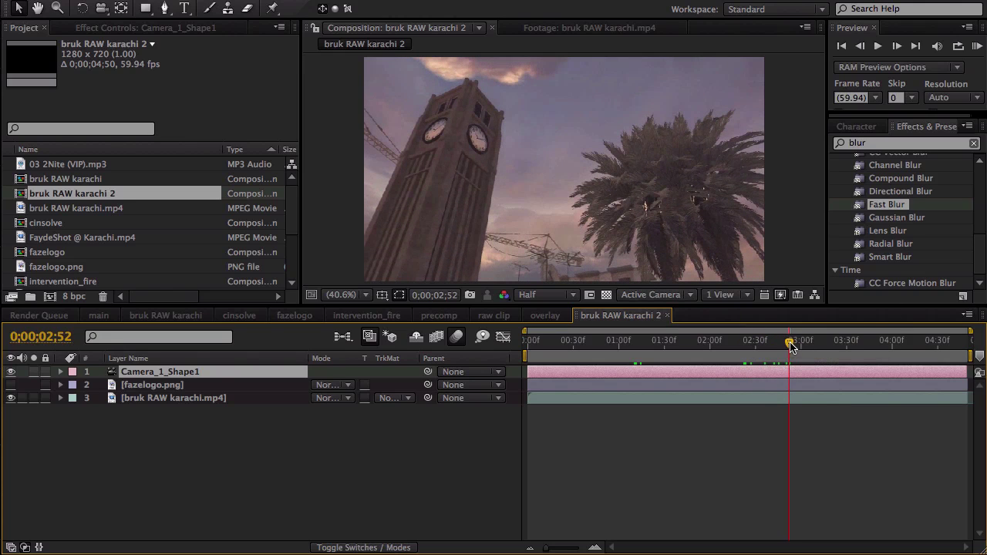
left_click_drag(790, 344, 846, 344)
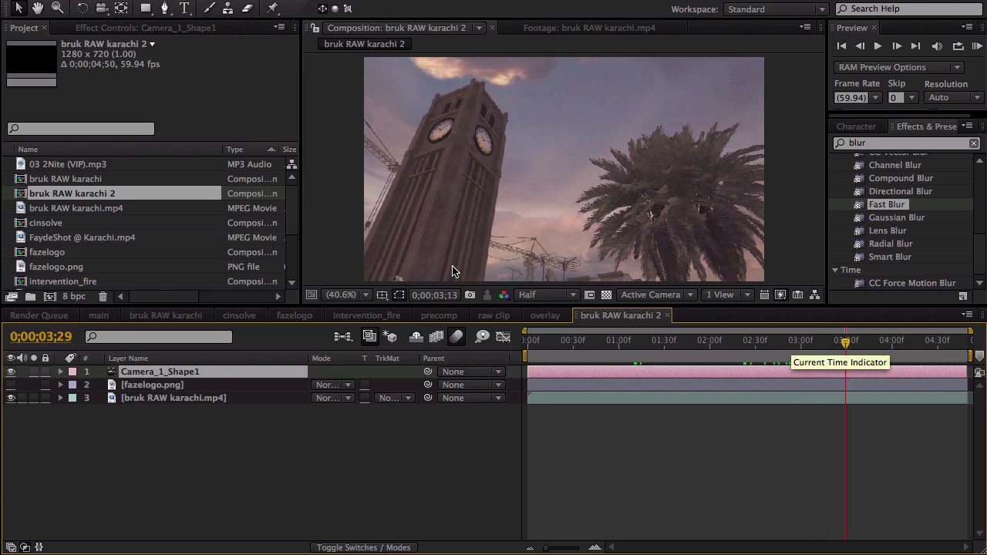
left_click(635, 355)
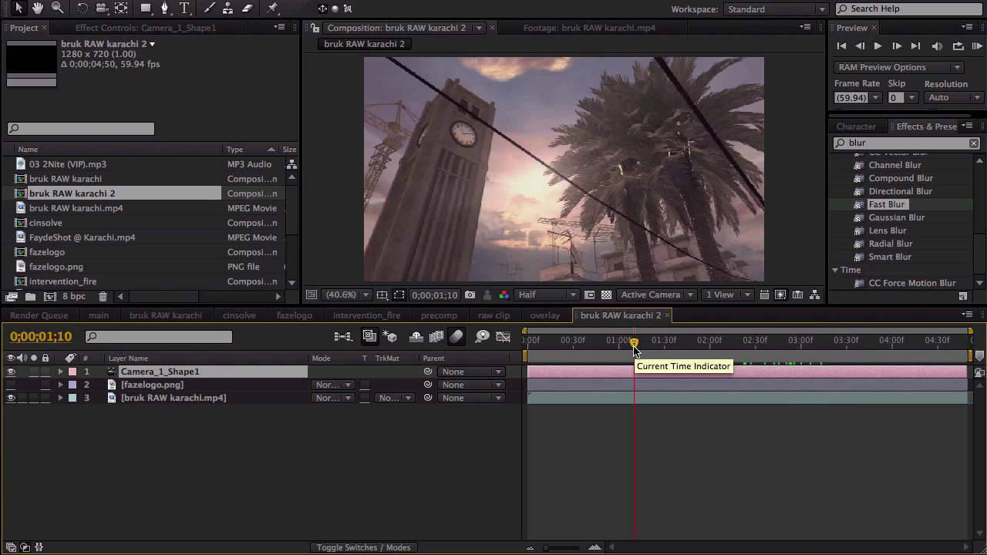
Turn on fazelogo.png and restore preview resolution to Full
left_click(11, 386)
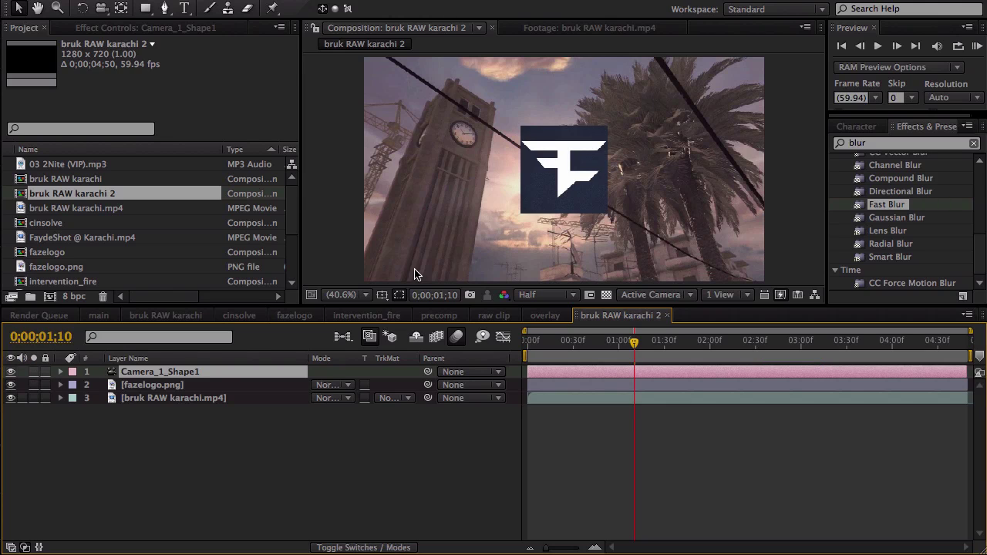
left_click(532, 294)
left_click(538, 335)
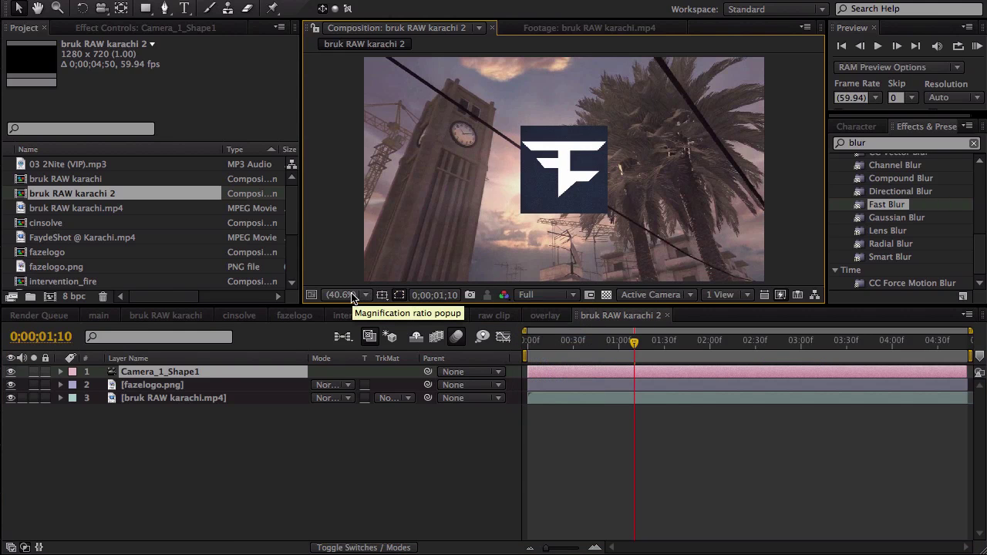
Start an auto-trace on fazelogo.png, then cancel it
left_click(217, 389)
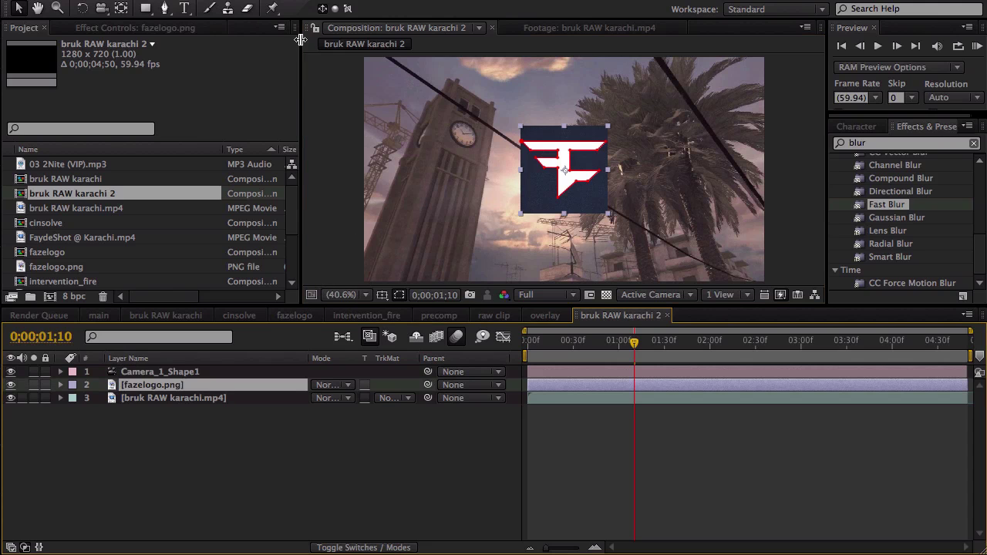
right_click(266, 385)
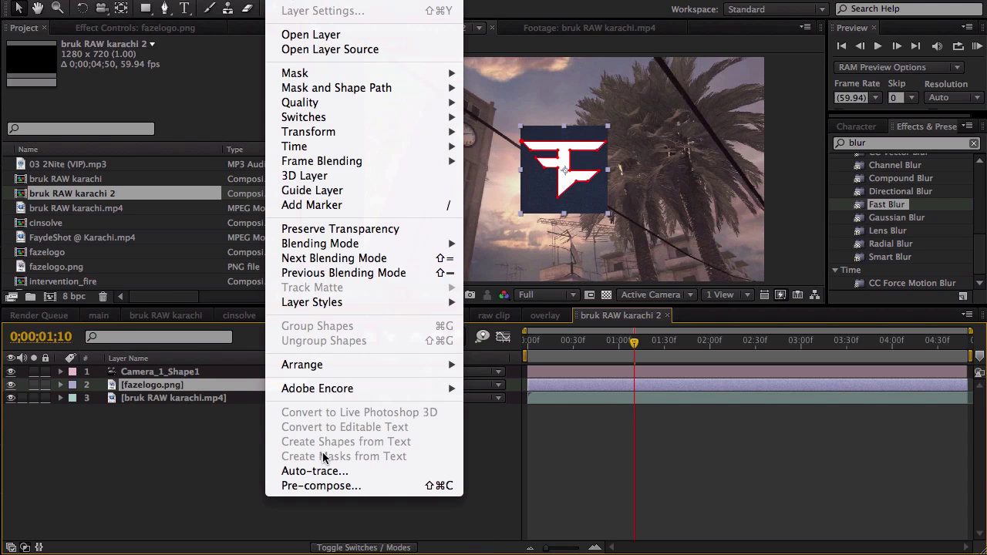
left_click(349, 471)
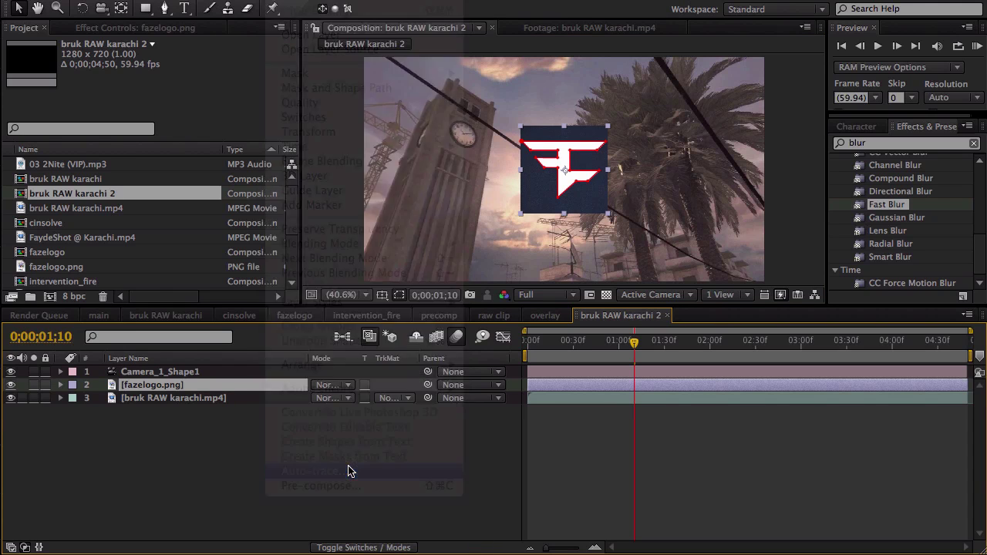
left_click(292, 405)
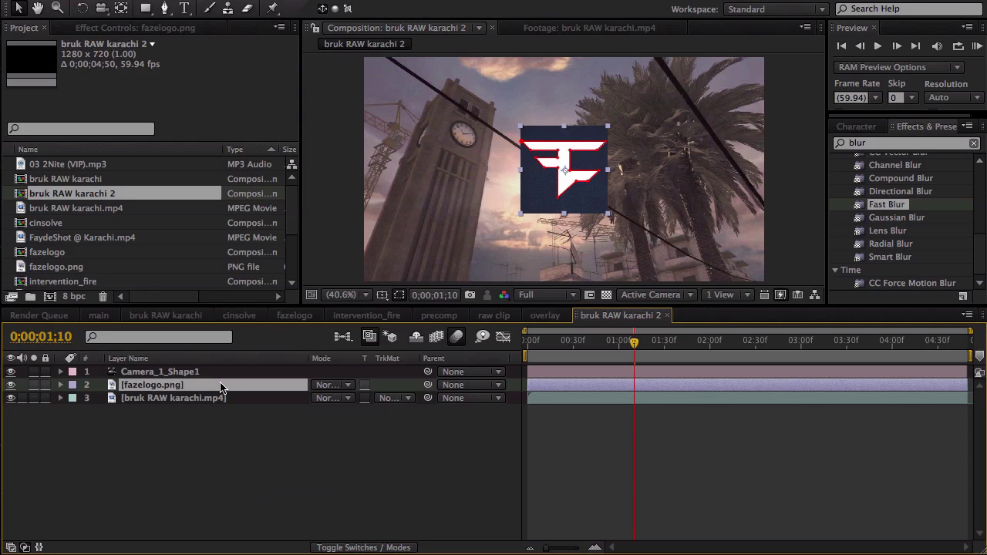
Delete Mask 1 from fazelogo.png and view the logo at 100%
key("m")
left_click(158, 401)
key("Delete")
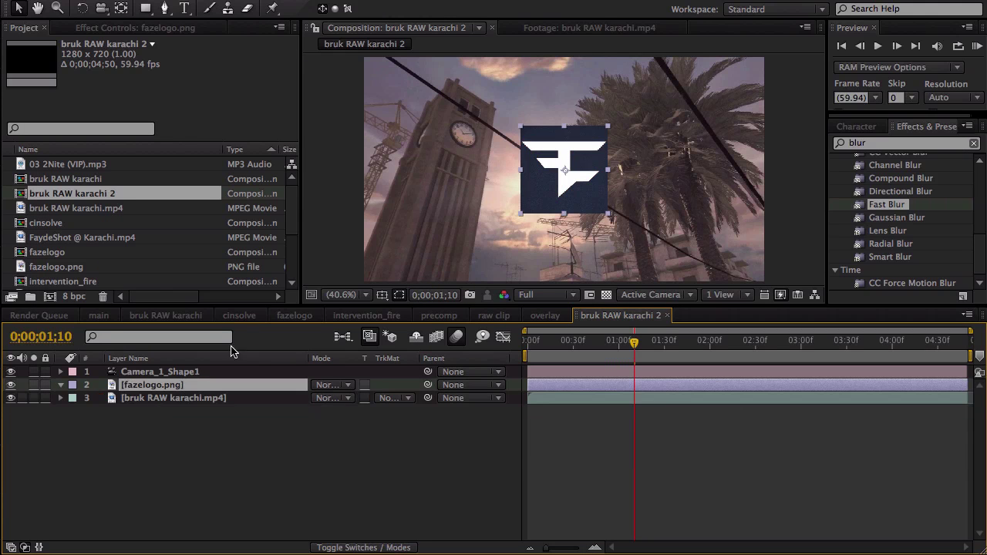
left_click(345, 296)
left_click(349, 454)
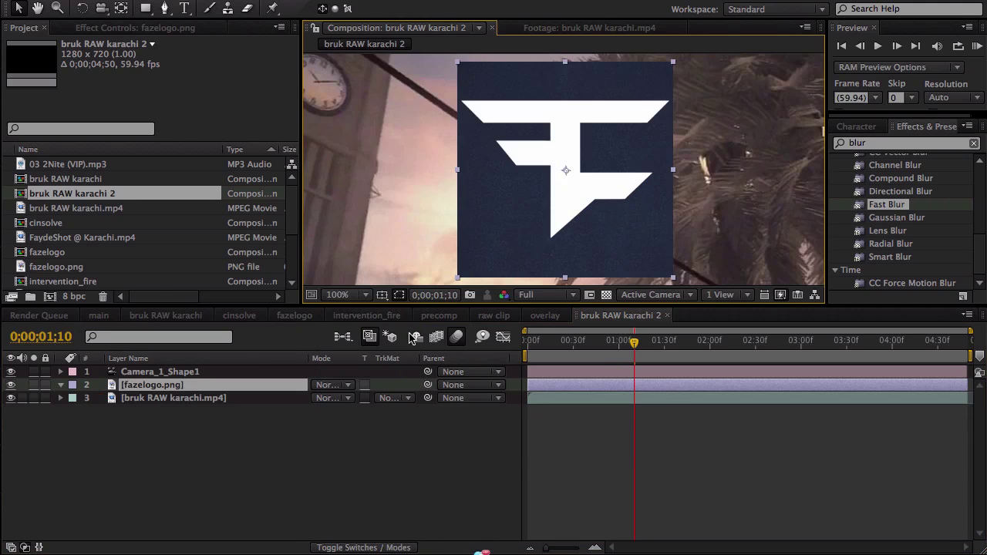
Try Alpha and then Luminance channels in Auto-trace, and close it without tracing
right_click(262, 385)
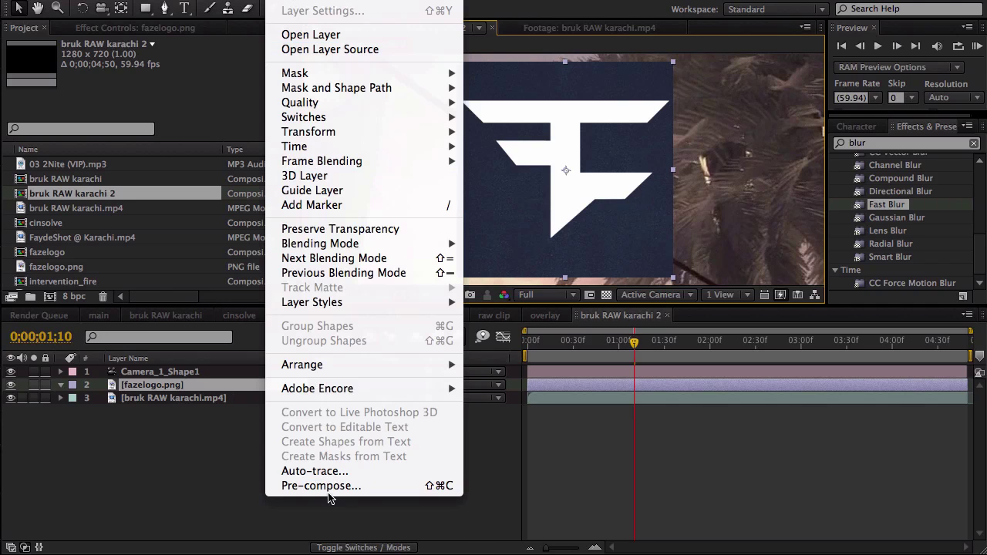
left_click(332, 472)
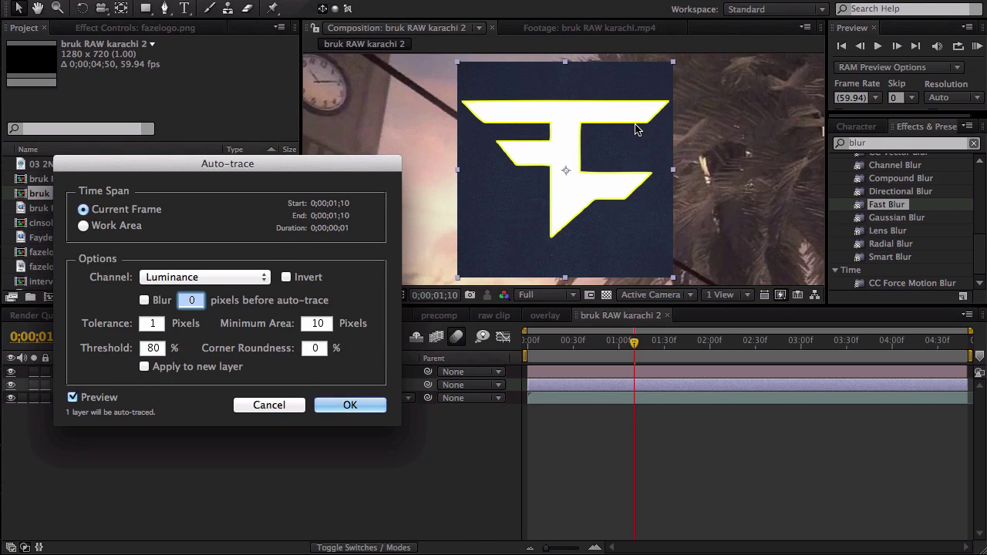
left_click(220, 281)
left_click(213, 221)
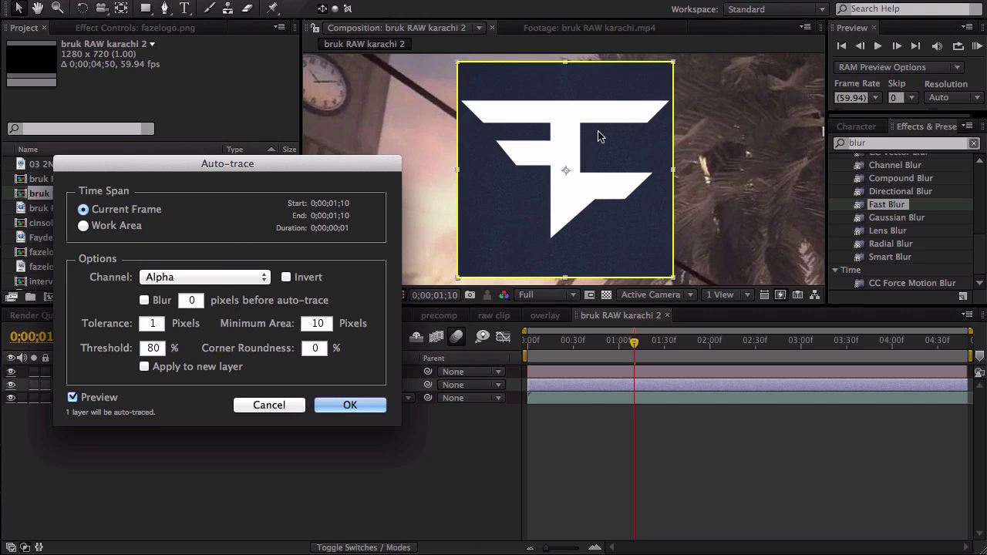
left_click(216, 285)
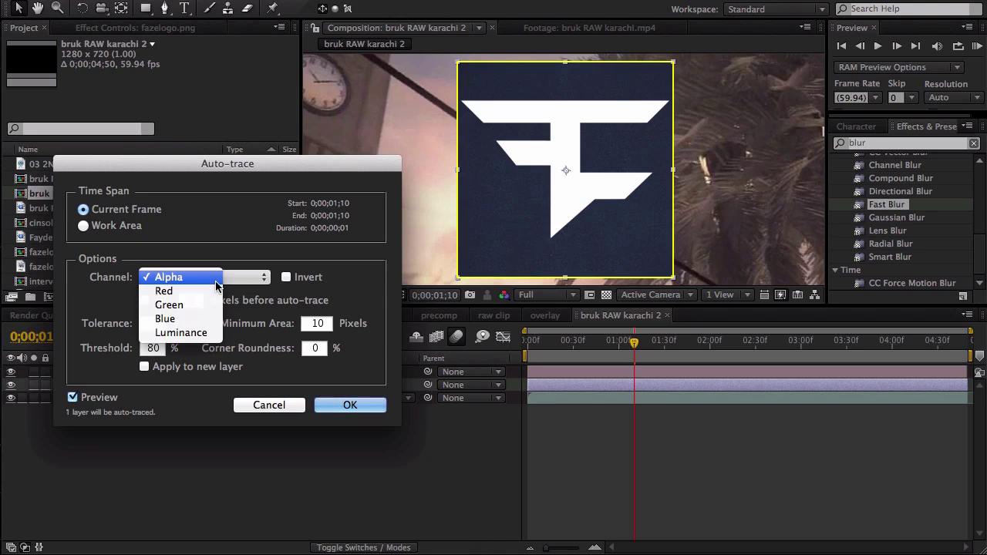
left_click(210, 331)
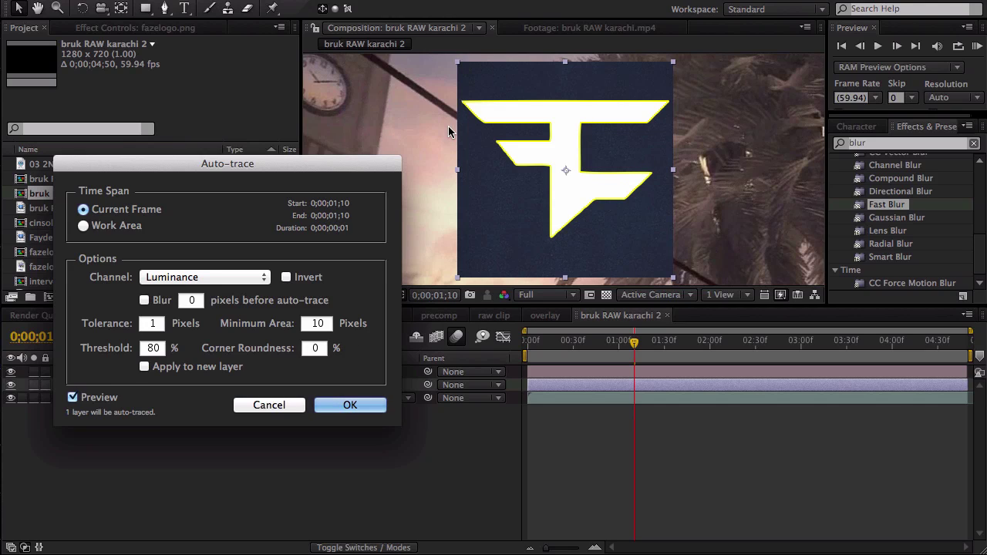
left_click(280, 410)
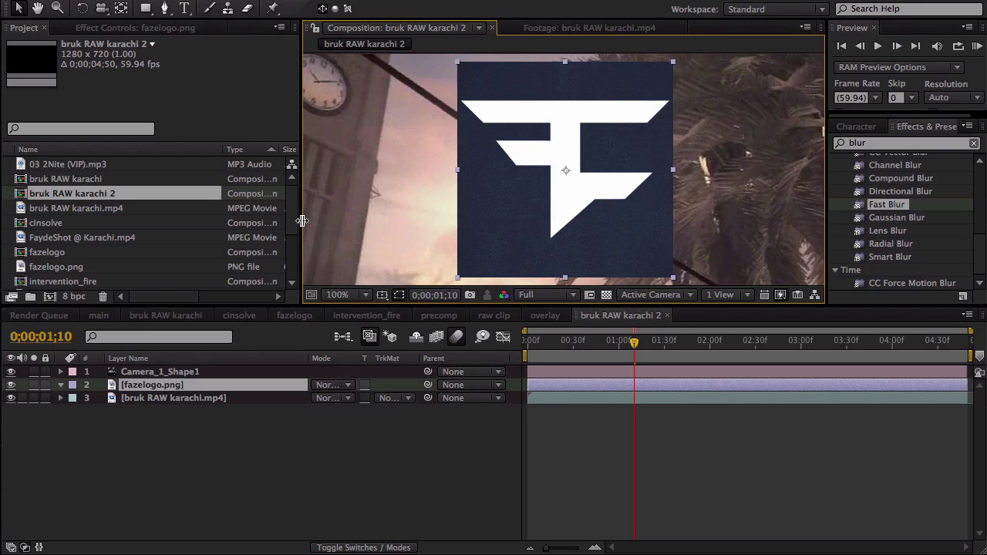
At 200% zoom, place Pen points along the logo's bottom tip, inner corners and right arm
left_click(167, 7)
left_click(340, 294)
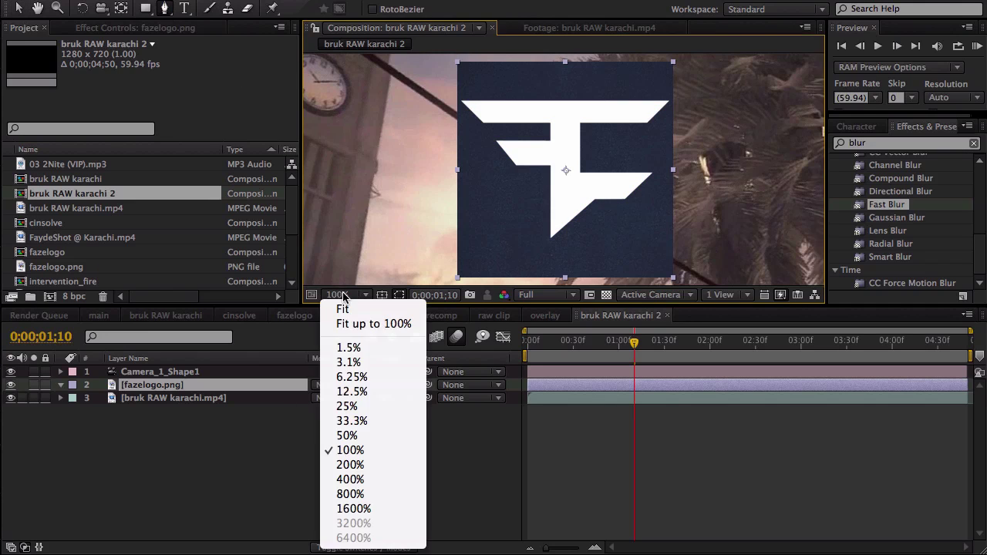
left_click(349, 465)
left_click_drag(546, 205, 498, 97)
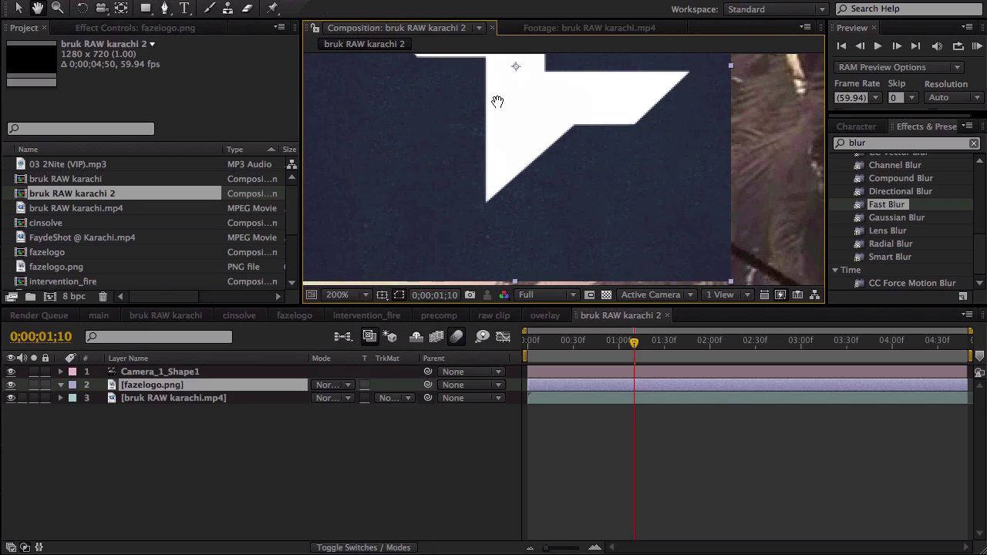
left_click(486, 206)
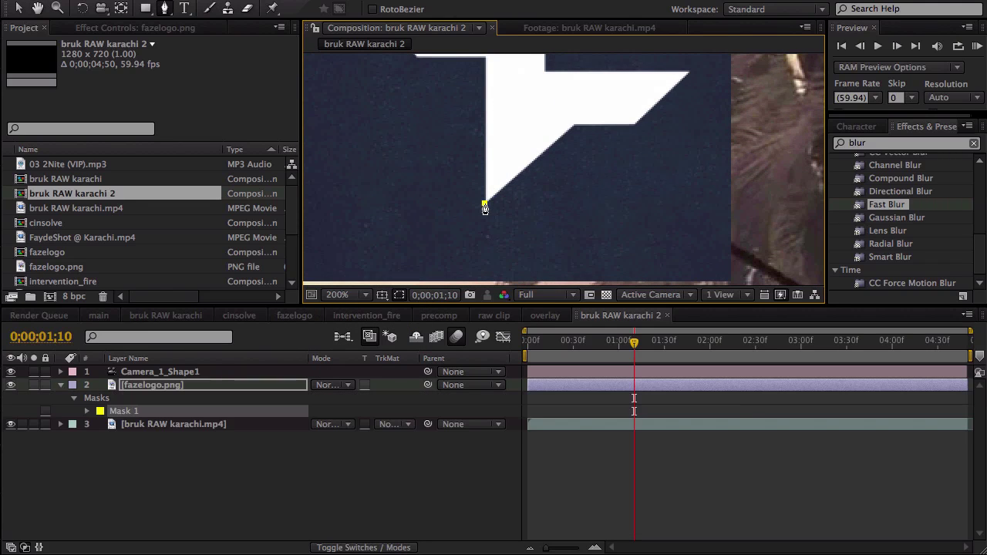
left_click(574, 125)
left_click(546, 71)
left_click_drag(546, 77, 494, 255)
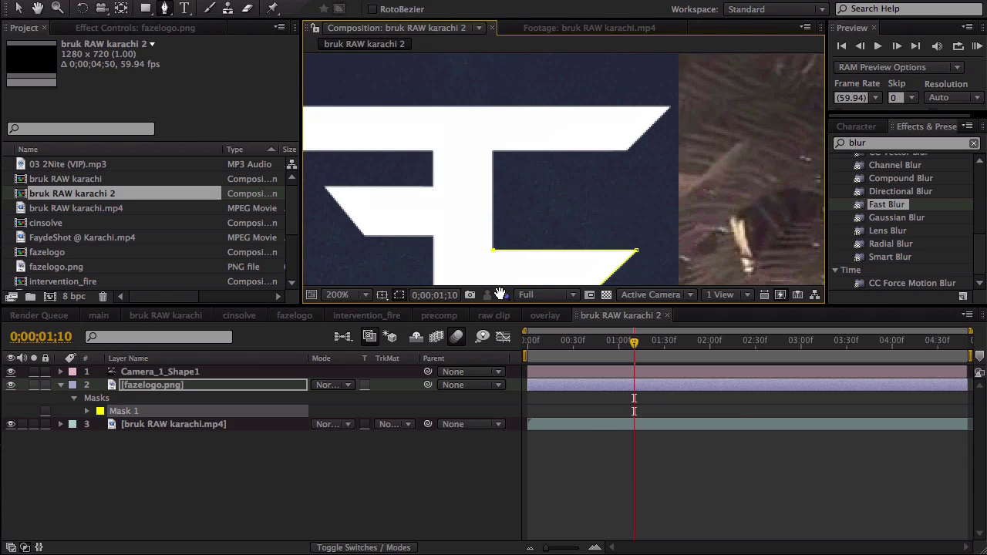
left_click(492, 150)
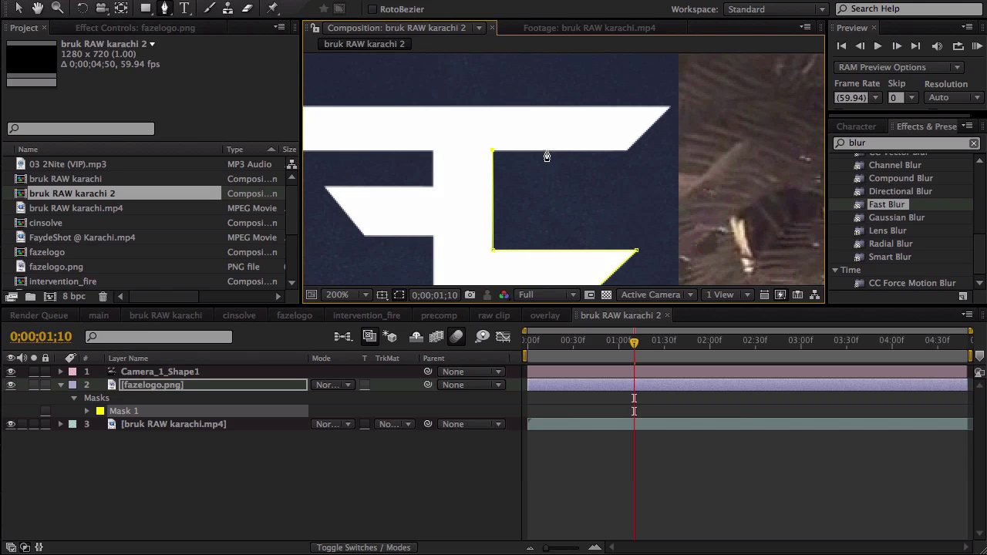
left_click(628, 151)
Add points around the top-left, arms and diagonal, then close Mask 1 at the start
left_click_drag(560, 107, 752, 105)
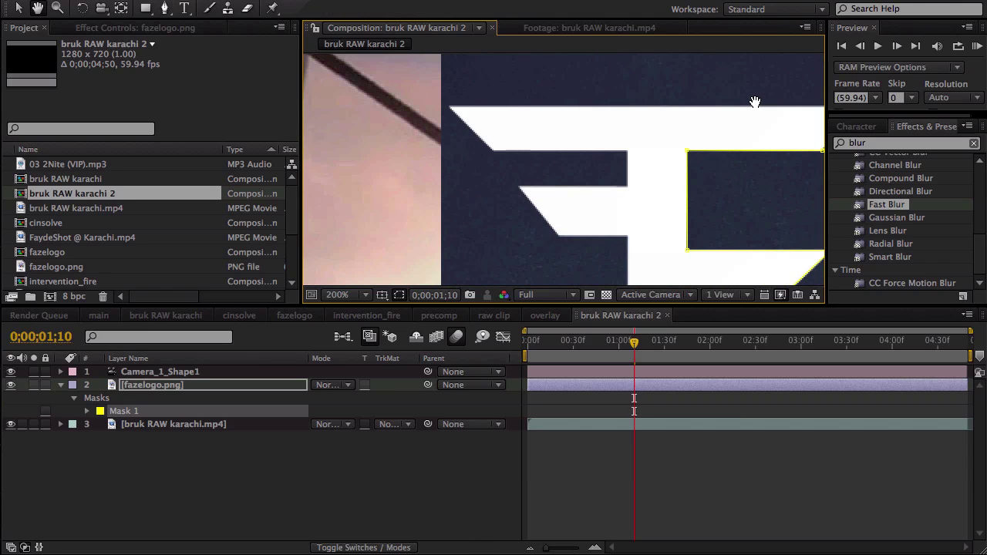
left_click(450, 108)
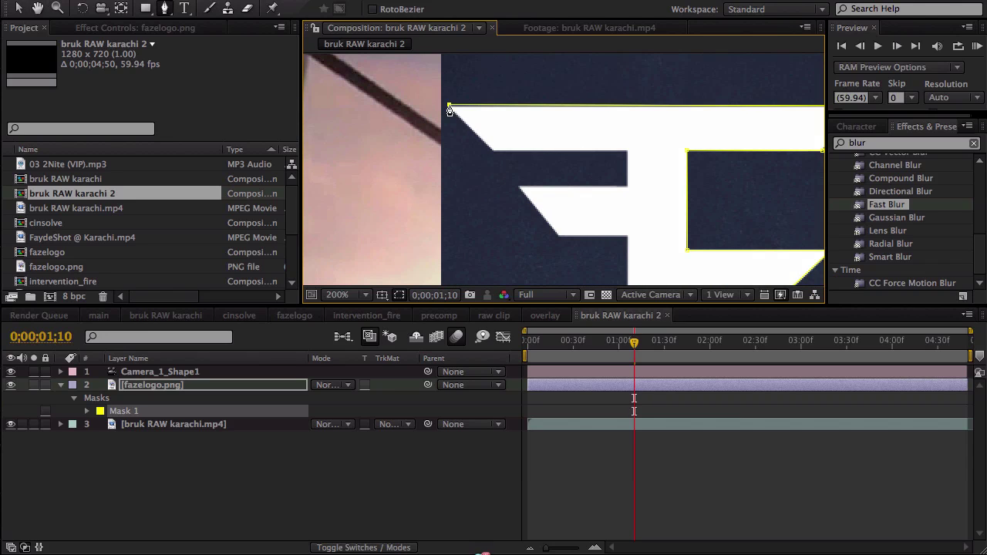
left_click(627, 150)
left_click(626, 185)
left_click(517, 186)
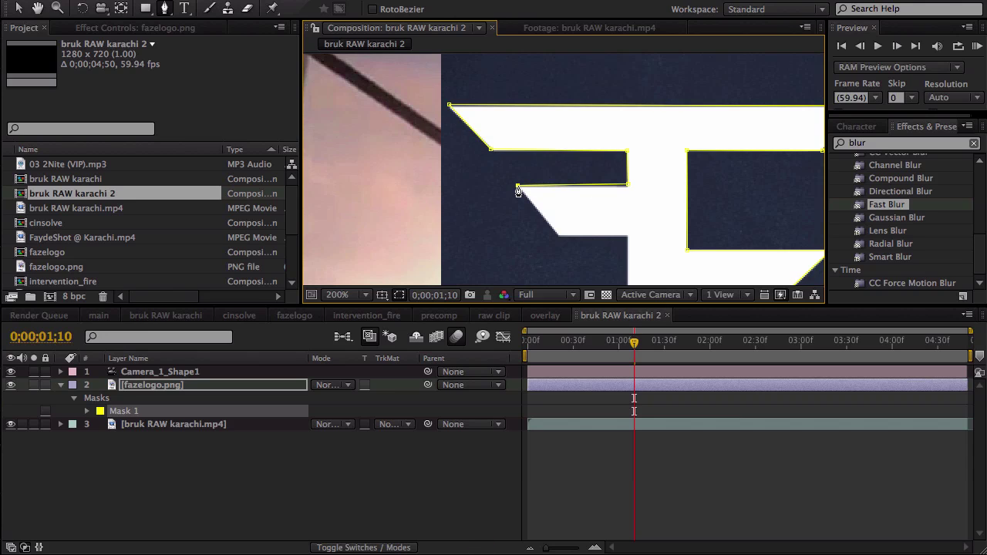
left_click(555, 235)
left_click(627, 237)
left_click_drag(668, 211, 616, 54)
left_click(576, 232)
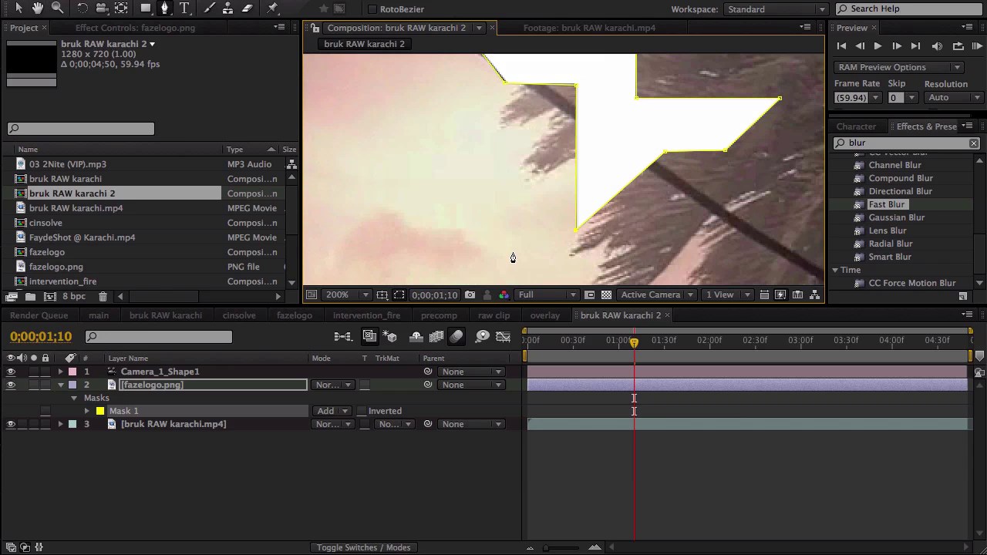
Fit the viewer, set Mask 1 mode to None, and hide fazelogo.png
left_click(340, 294)
left_click(342, 311)
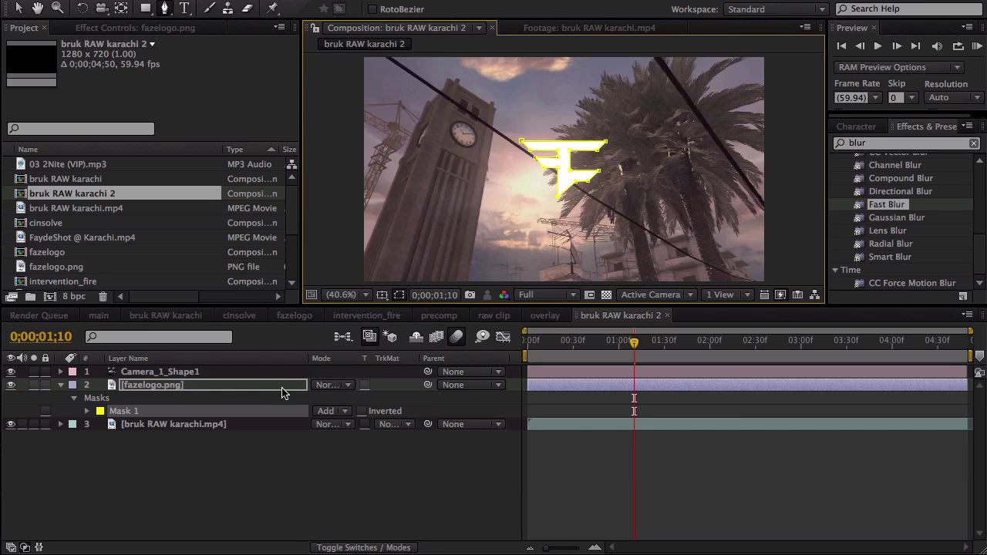
left_click(332, 411)
left_click(334, 398)
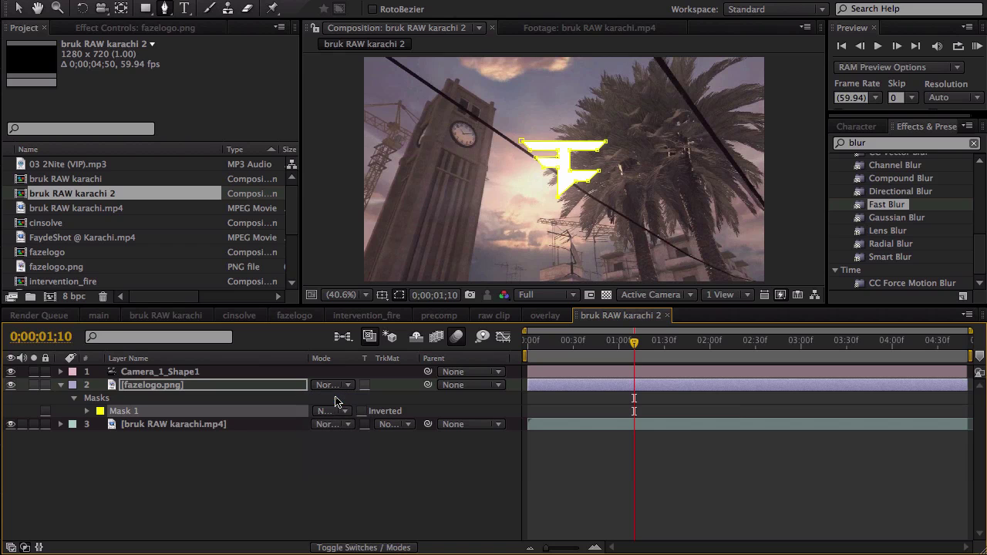
left_click(10, 385)
left_click(243, 456)
Create a new solid layer named 'element'
right_click(247, 440)
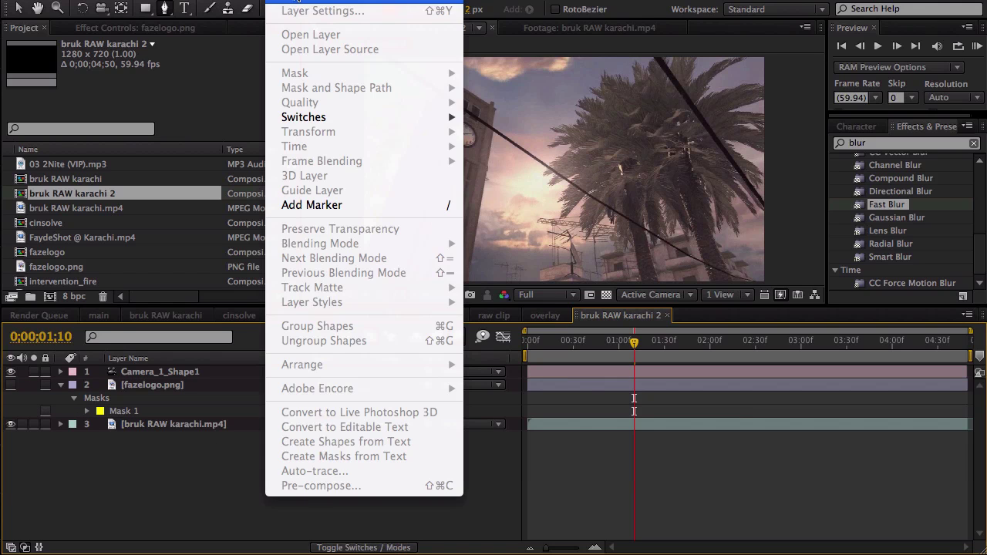
mouse_move(298, 2)
left_click(559, 11)
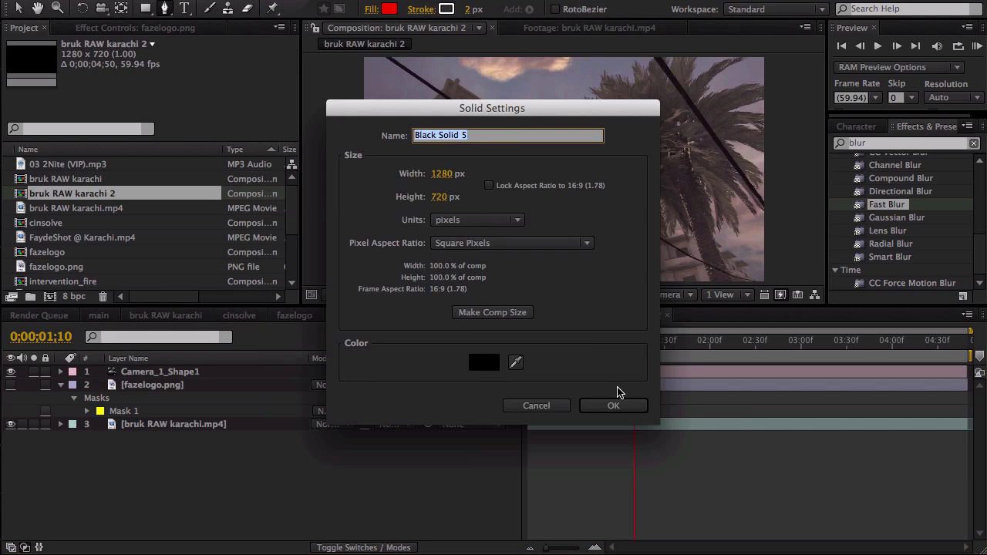
type("element")
left_click(631, 406)
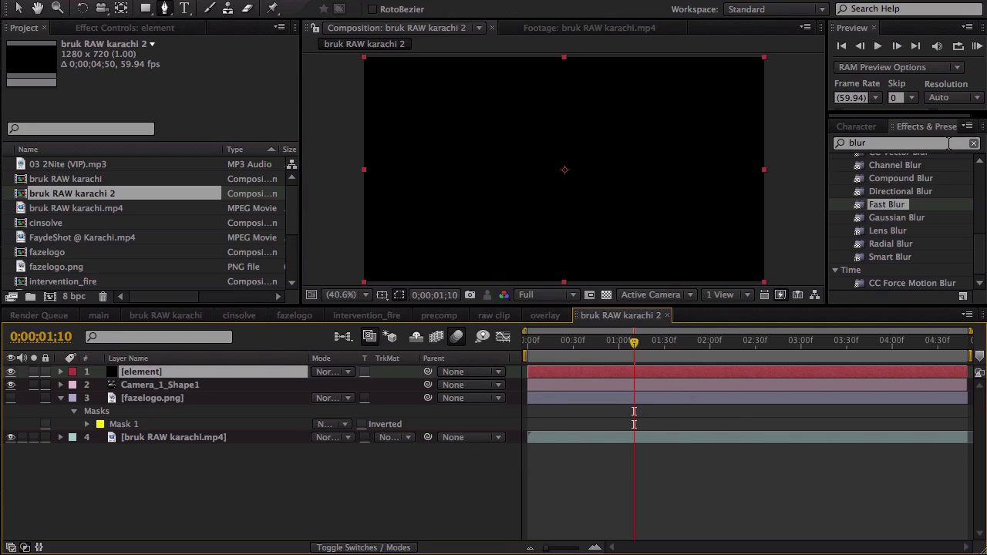
Apply the Element effect to the solid and set Path Layer 1 to fazelogo.png
left_click(924, 144)
type("element")
double_click(879, 177)
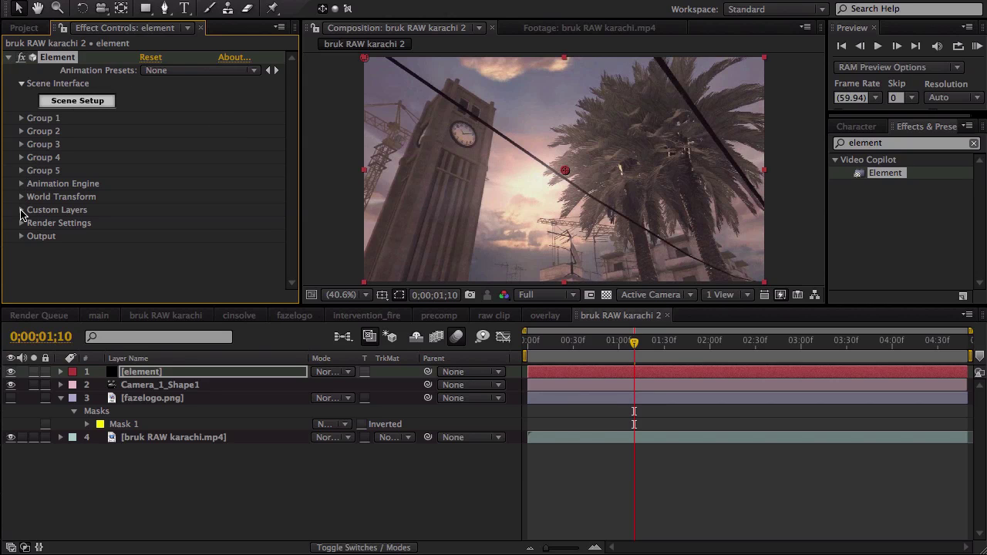
left_click(21, 209)
left_click(171, 85)
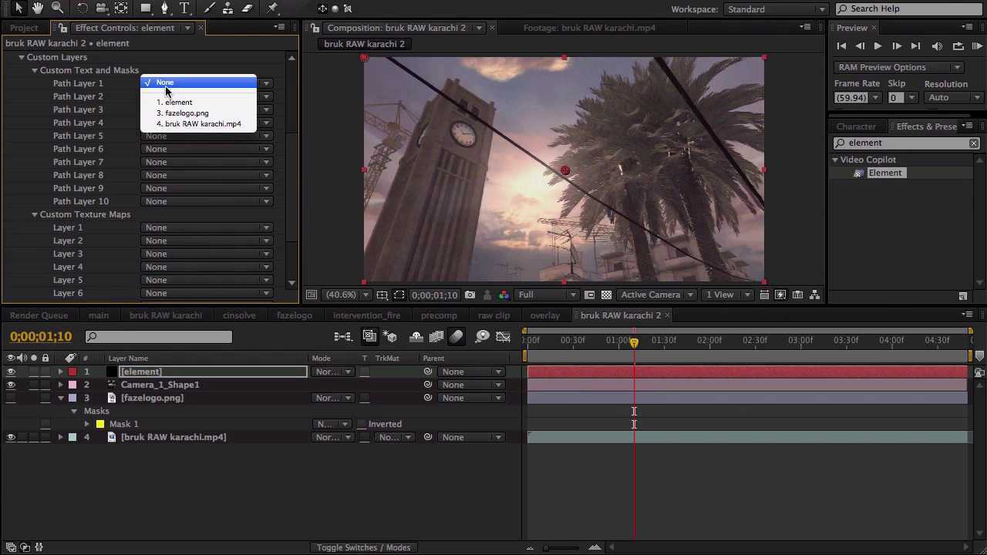
left_click(189, 113)
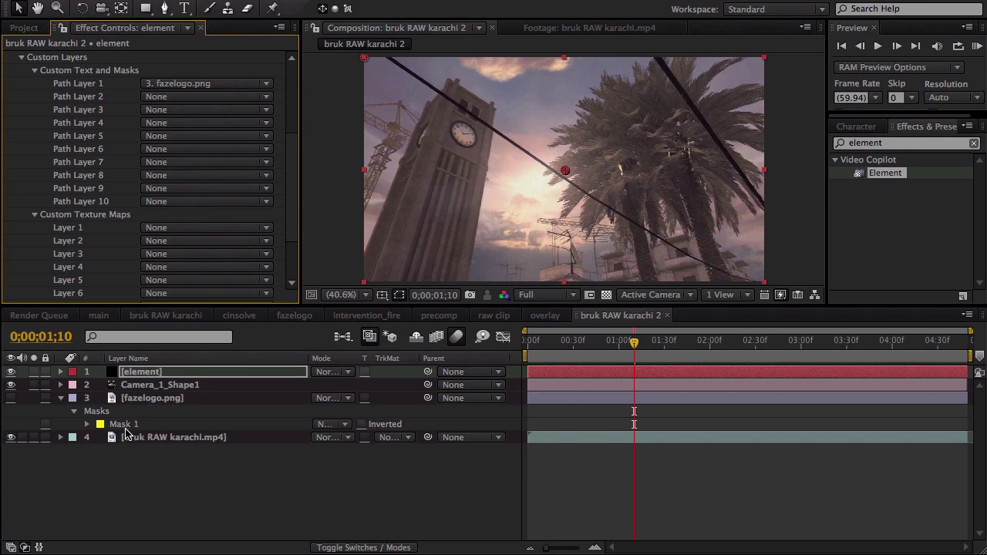
left_click(35, 72)
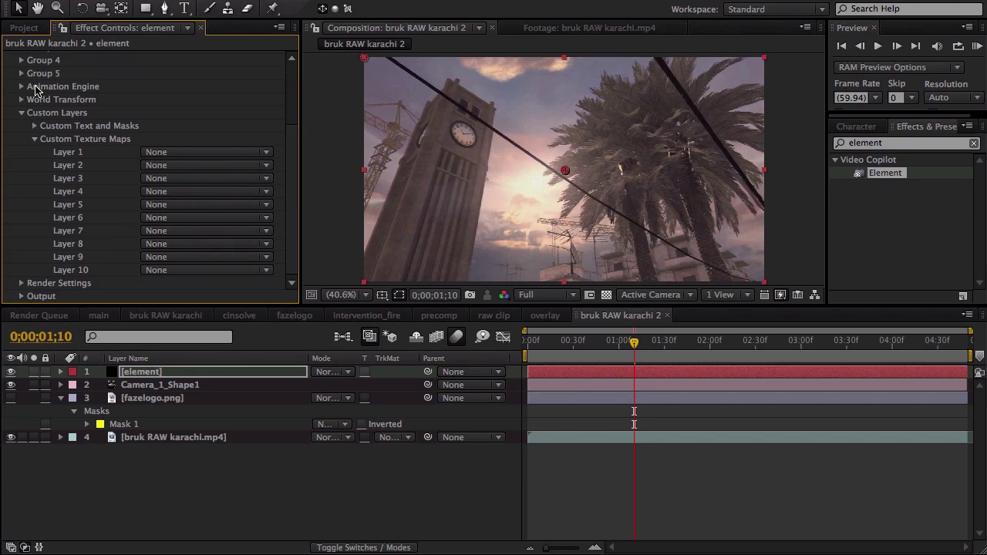
left_click(34, 138)
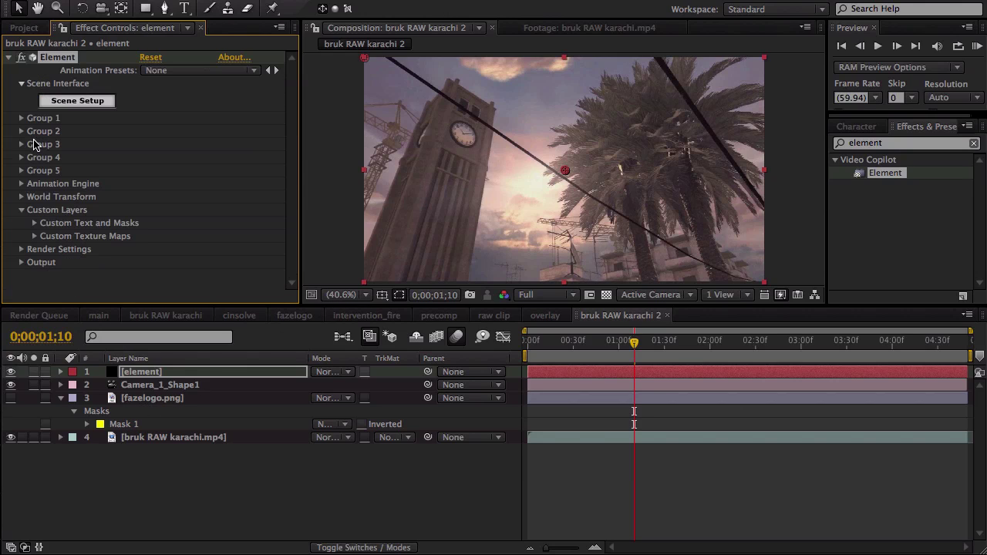
Extrude the logo, apply the red Bold bevel preset, and turn on Environment
left_click(80, 101)
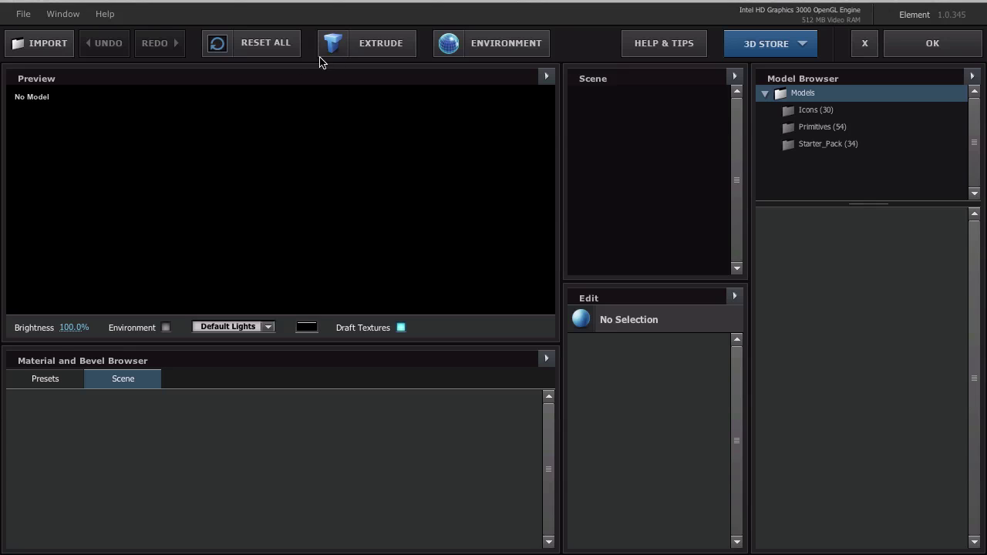
left_click(375, 44)
left_click_drag(296, 283, 346, 262)
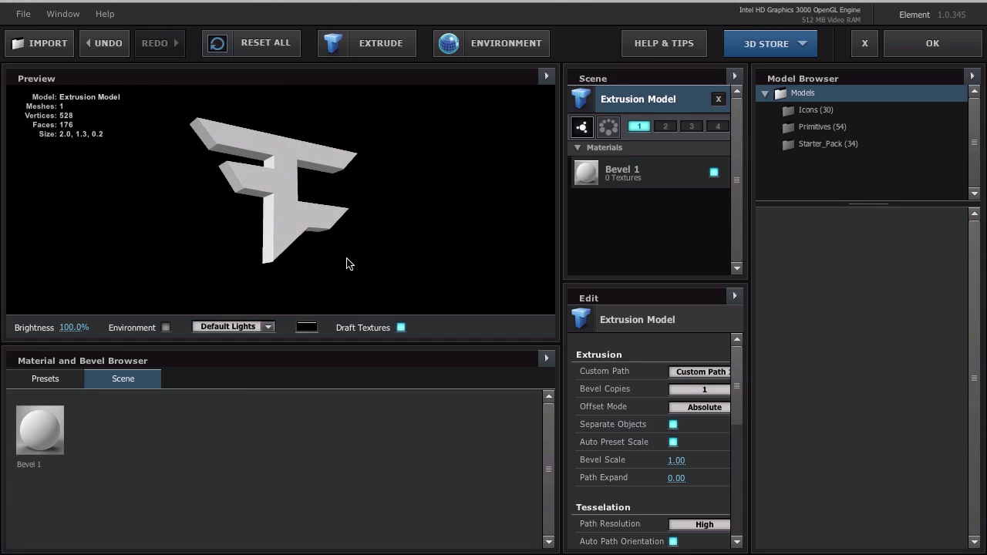
left_click(51, 378)
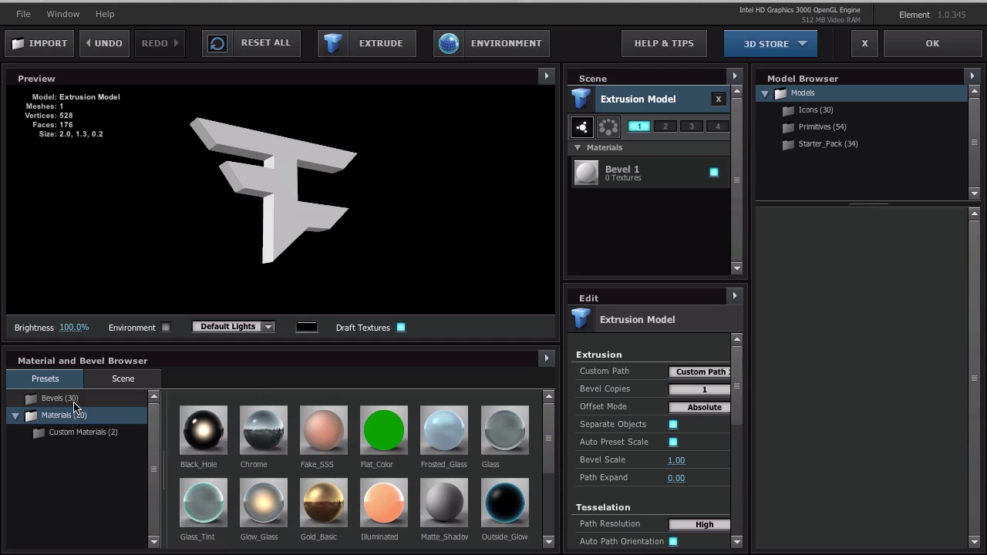
left_click(73, 400)
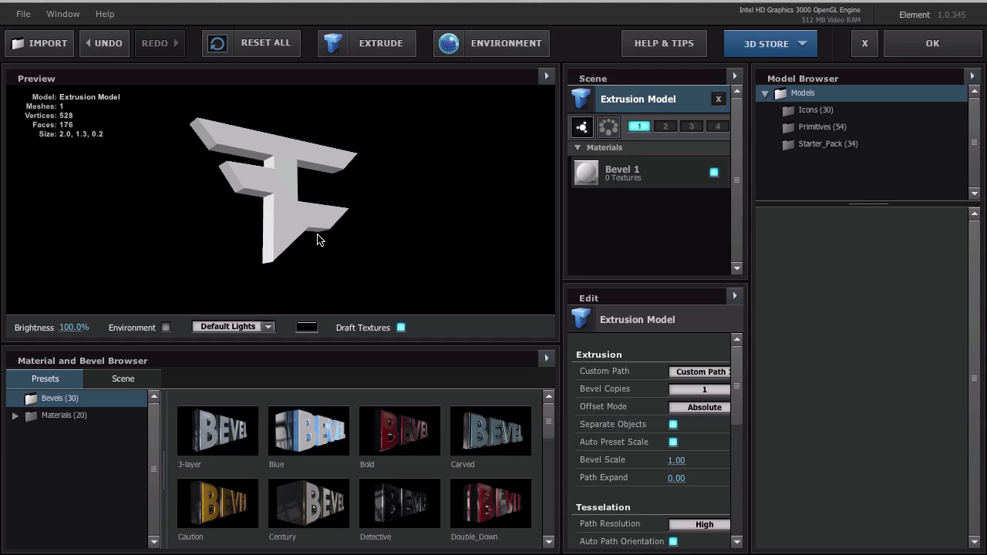
left_click(393, 447)
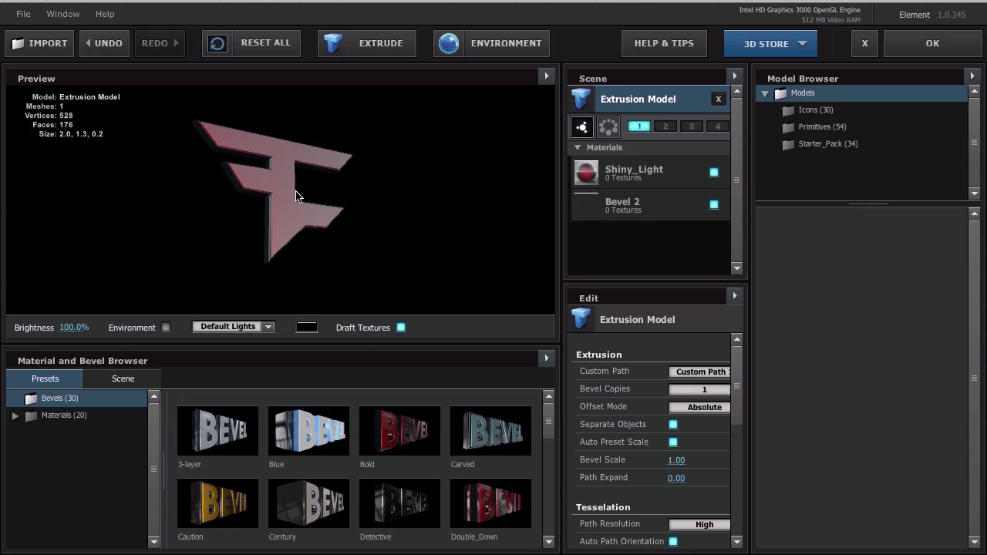
left_click_drag(298, 192, 234, 244)
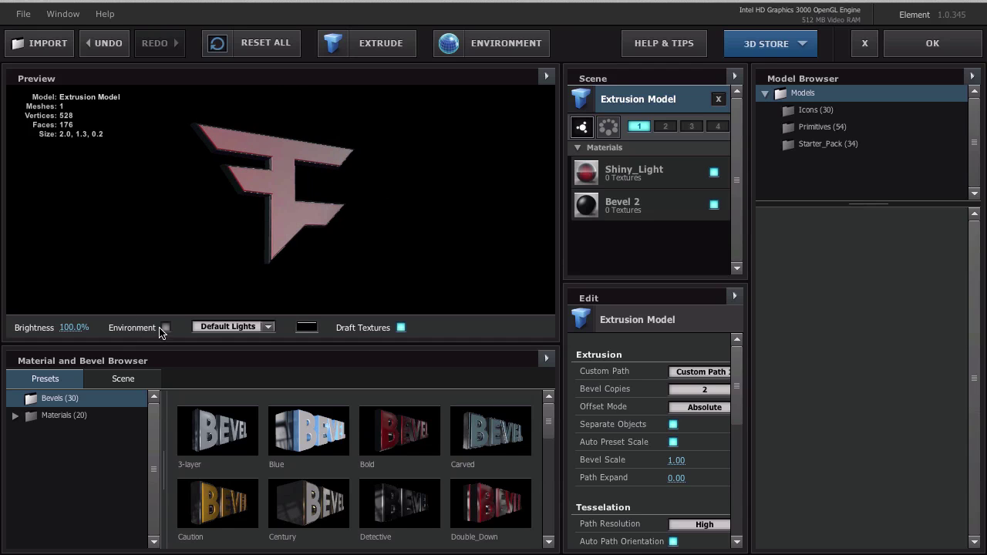
left_click(164, 327)
left_click_drag(422, 236, 270, 236)
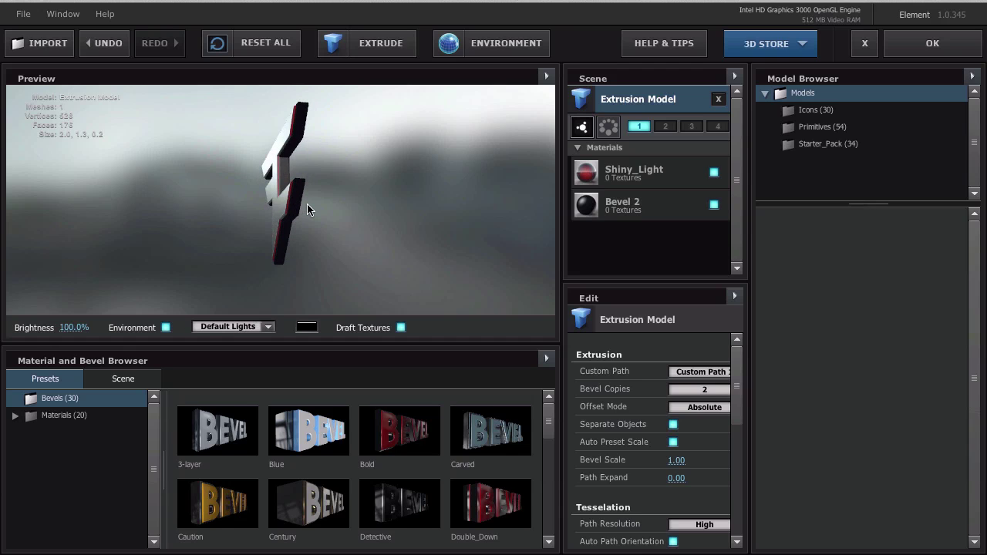
scroll(307, 204, "up", 3)
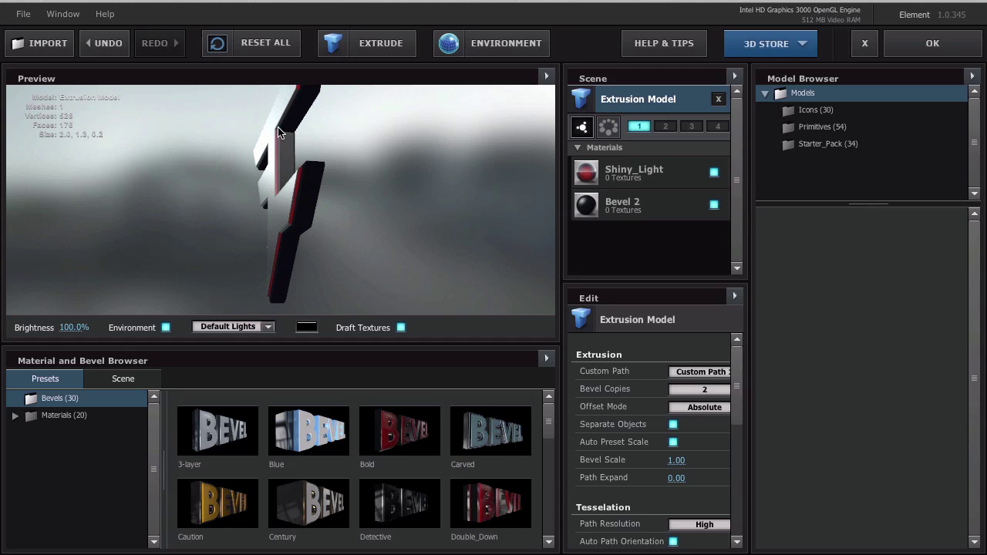
Set Bevel 2's Extrude to 1.50 and Z Offset to -1.00
left_click(650, 194)
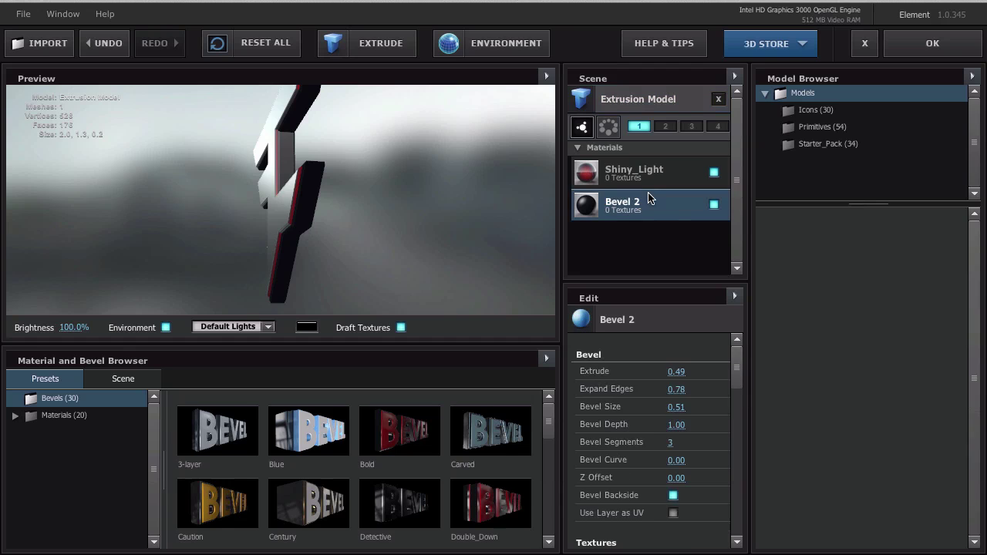
left_click_drag(673, 371, 758, 376)
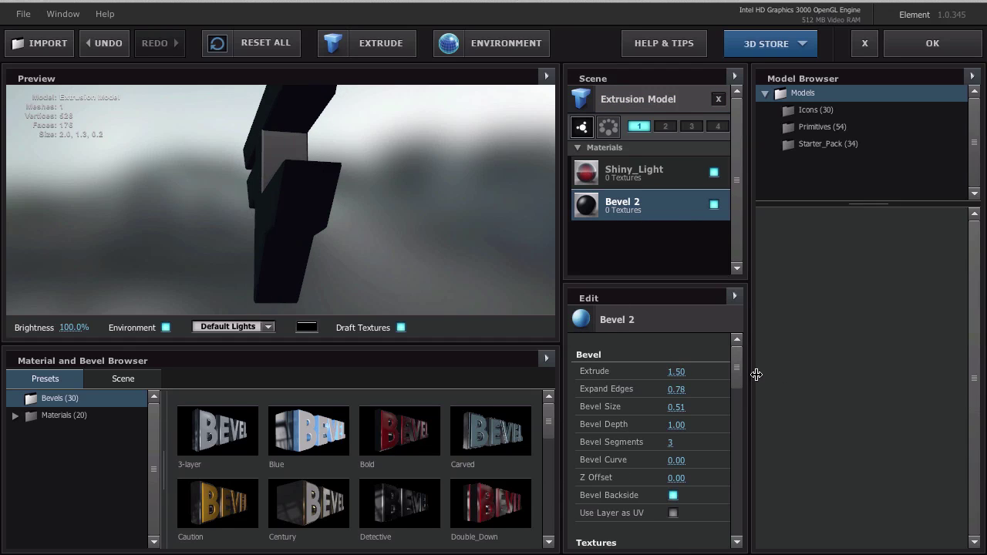
mouse_move(671, 475)
left_mouse_down()
mouse_move(696, 478)
mouse_move(679, 478)
left_mouse_up()
mouse_move(582, 472)
left_mouse_down()
mouse_move(560, 469)
mouse_move(579, 465)
left_mouse_up()
left_click_drag(283, 194, 436, 210)
Back in the comp at 0;00;02;20, move the logo to X 369 and Y 135
left_click(887, 52)
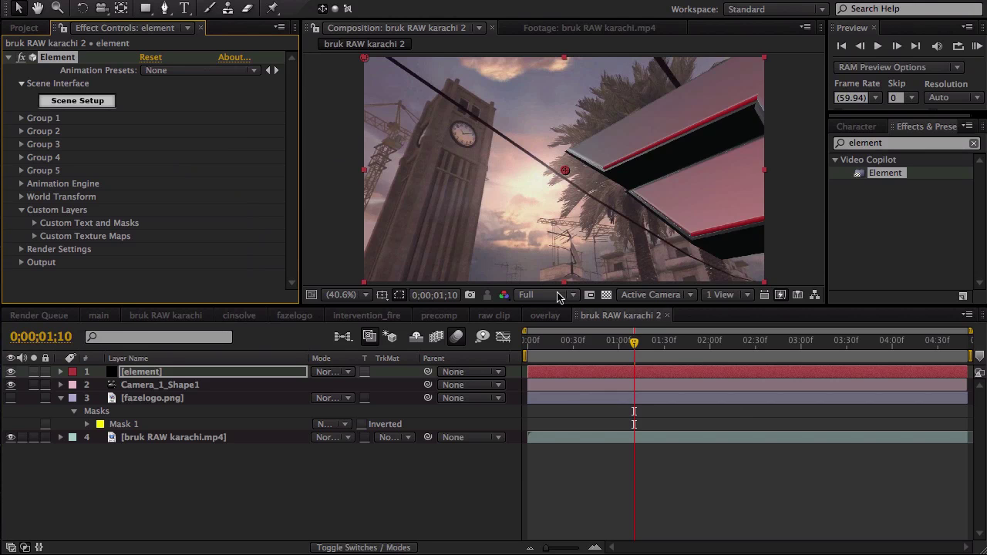
left_click_drag(634, 341, 650, 344)
left_click_drag(709, 345, 741, 345)
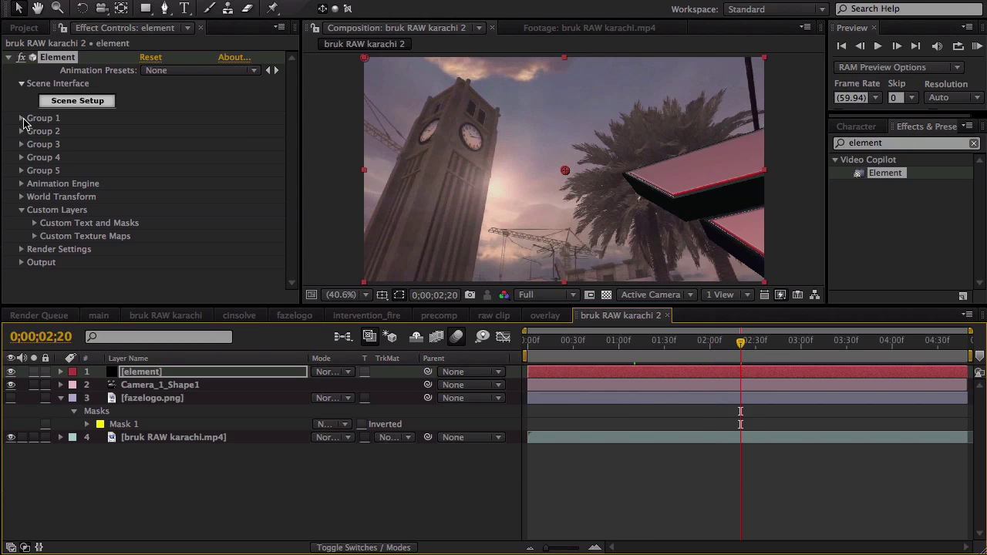
left_click(22, 118)
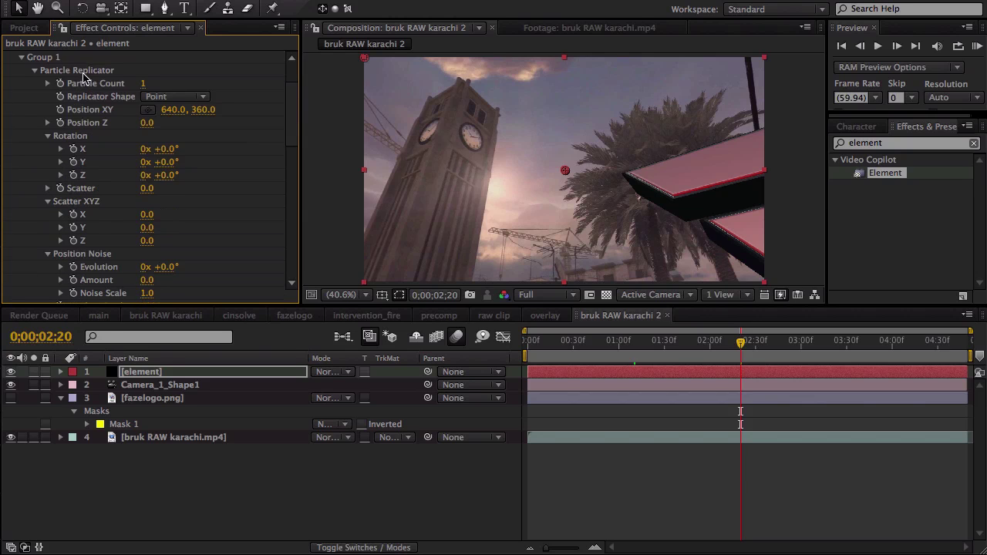
left_click_drag(147, 116, 83, 139)
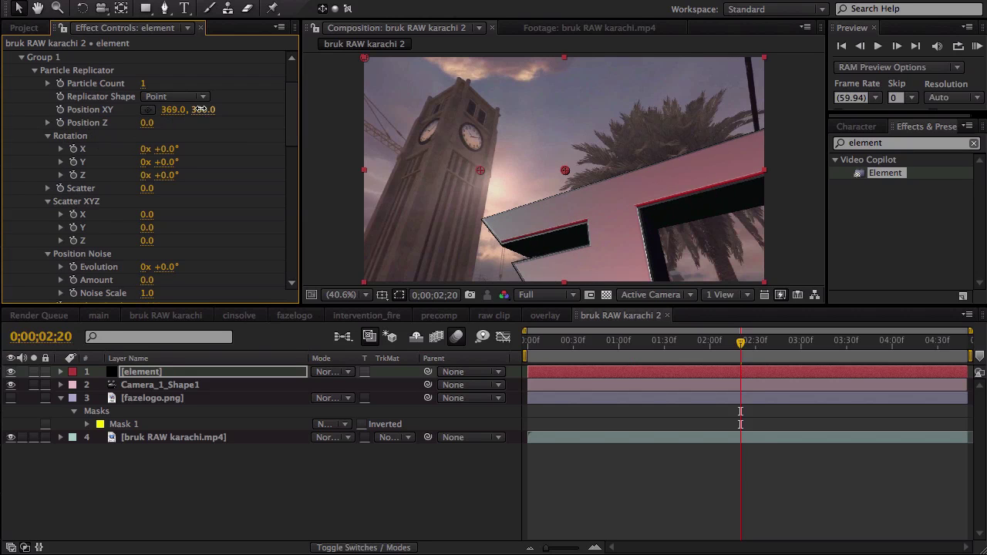
left_click_drag(200, 111, 41, 105)
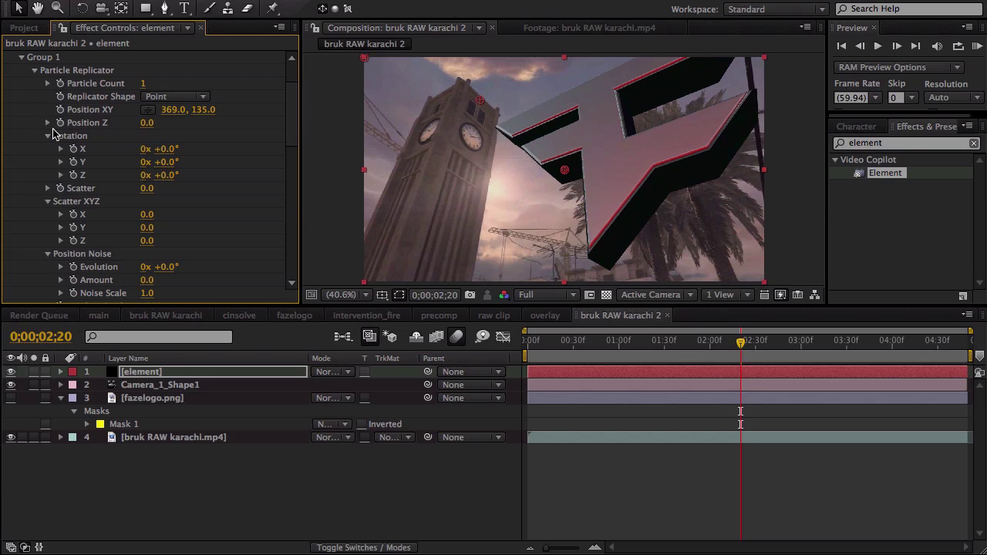
left_click(35, 71)
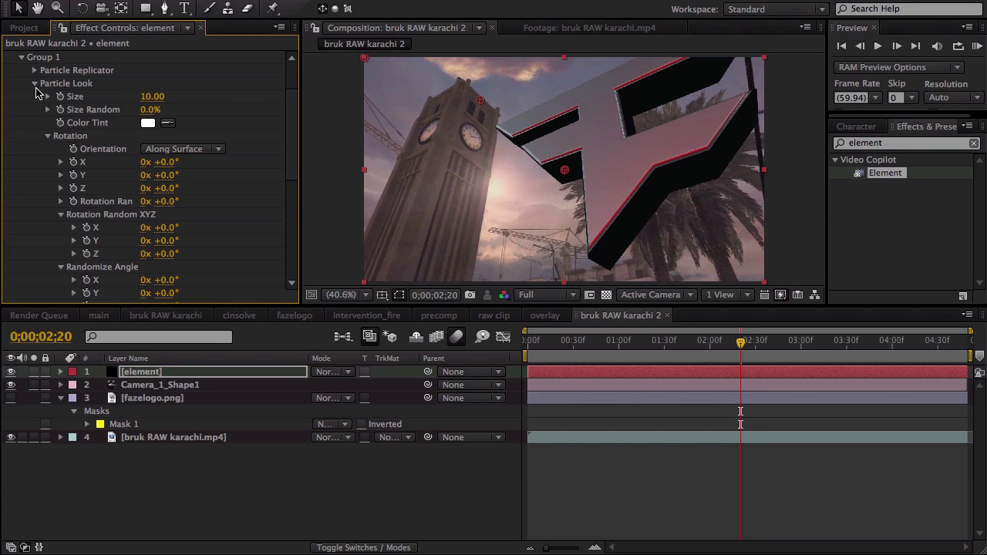
Set particle Size to 6, lower preview resolution to Third, and scrub the tracking
left_click(157, 96)
key("Return")
left_click(679, 343)
left_click(573, 295)
left_click(560, 363)
left_click(629, 344)
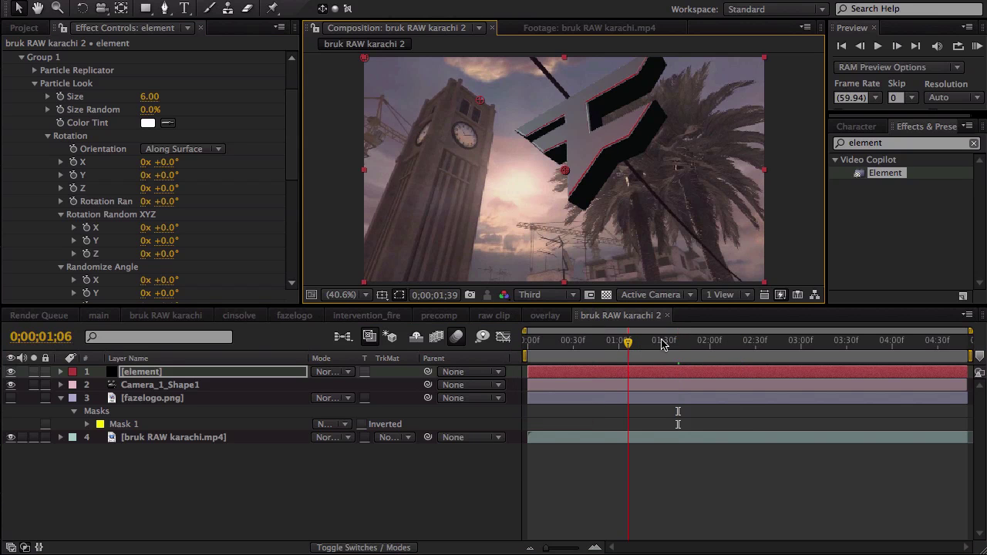
left_click_drag(662, 343, 756, 353)
Raise Particle Look Size to 7 and review the logo through the shot
scroll(147, 125, "up", 3)
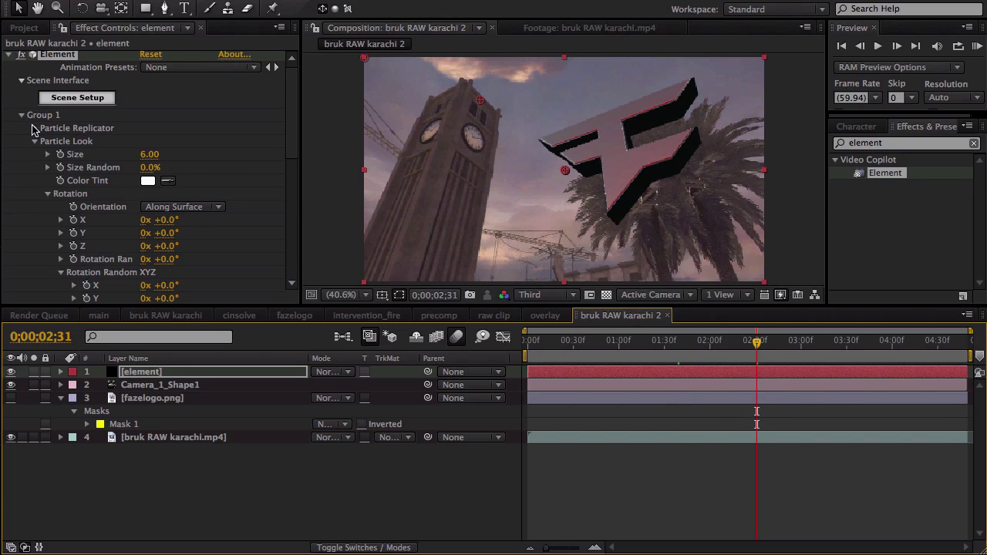
left_click(34, 128)
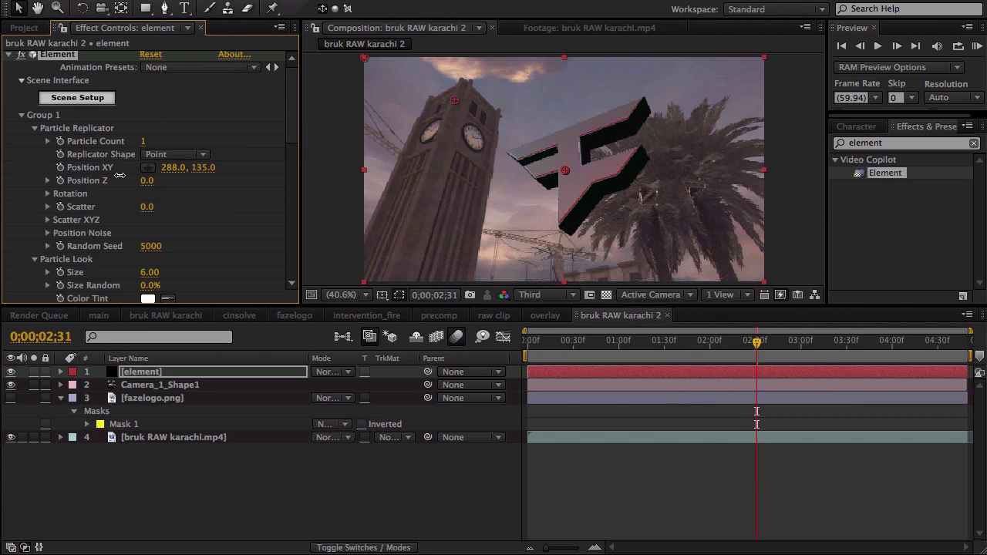
scroll(149, 226, "down", 4)
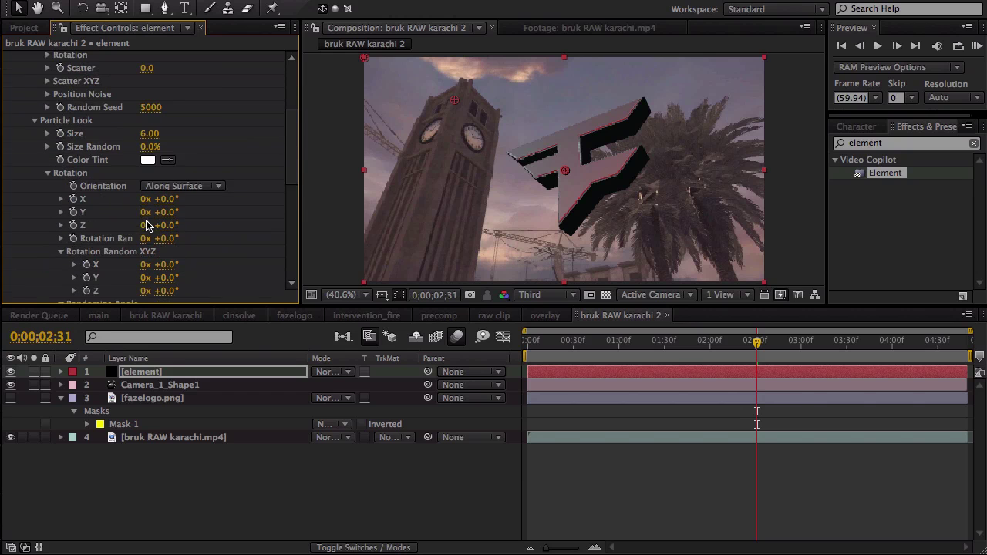
left_click(149, 134)
type("7")
key("Return")
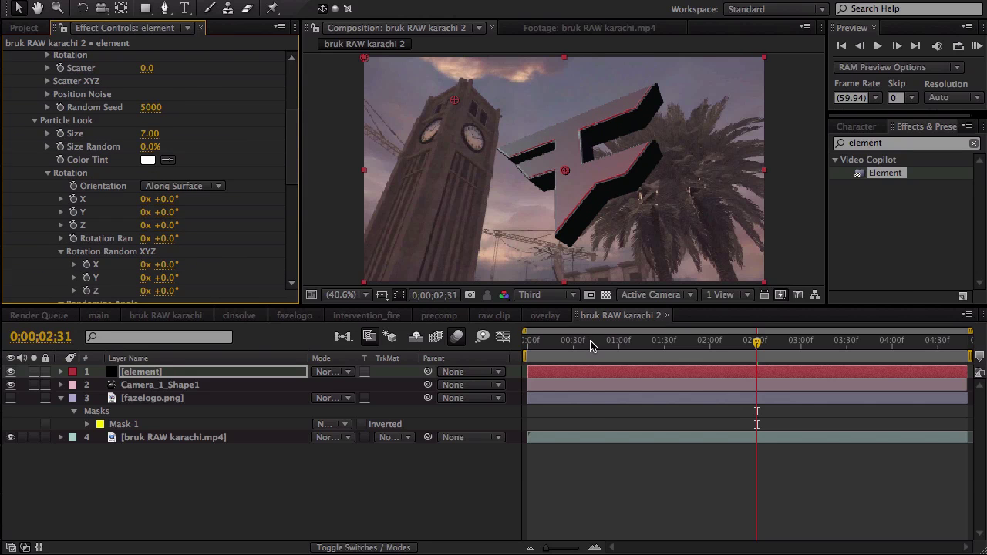
left_click_drag(613, 344, 774, 345)
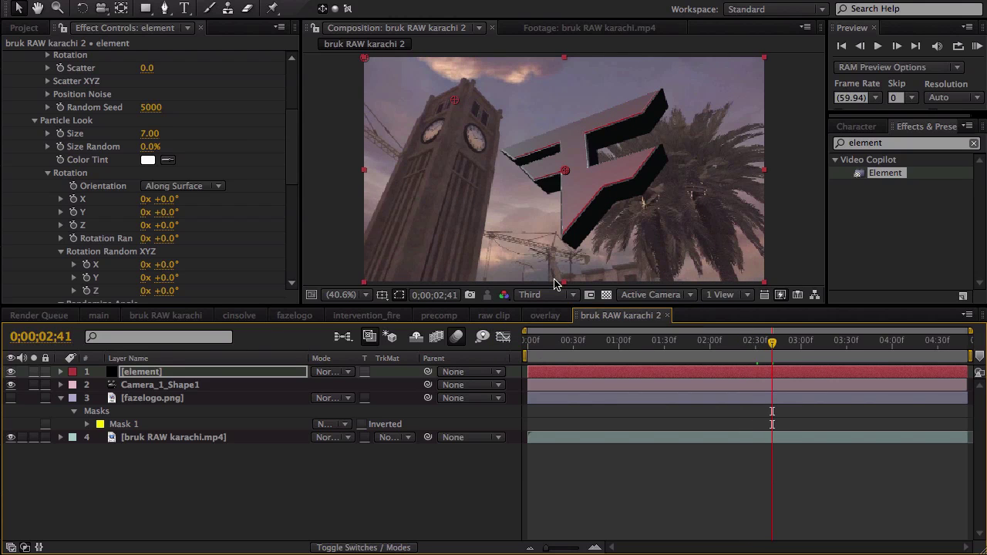
scroll(55, 110, "up", 5)
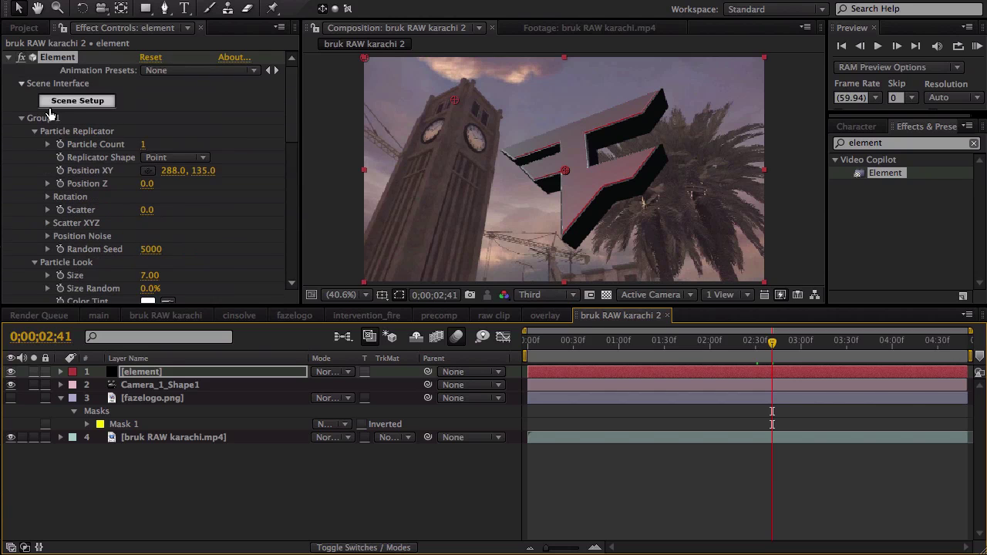
left_click(22, 118)
left_click(76, 101)
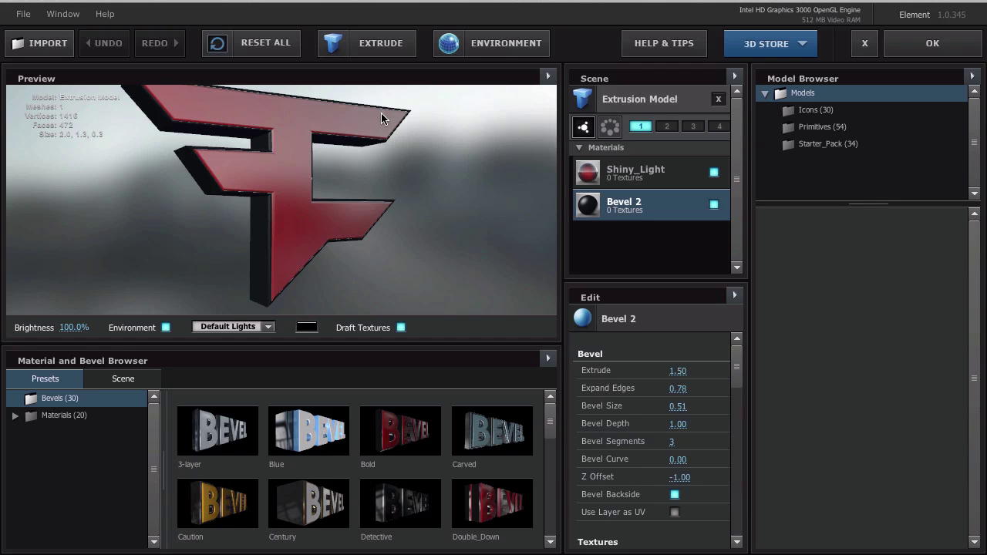
left_click(496, 43)
left_click(491, 118)
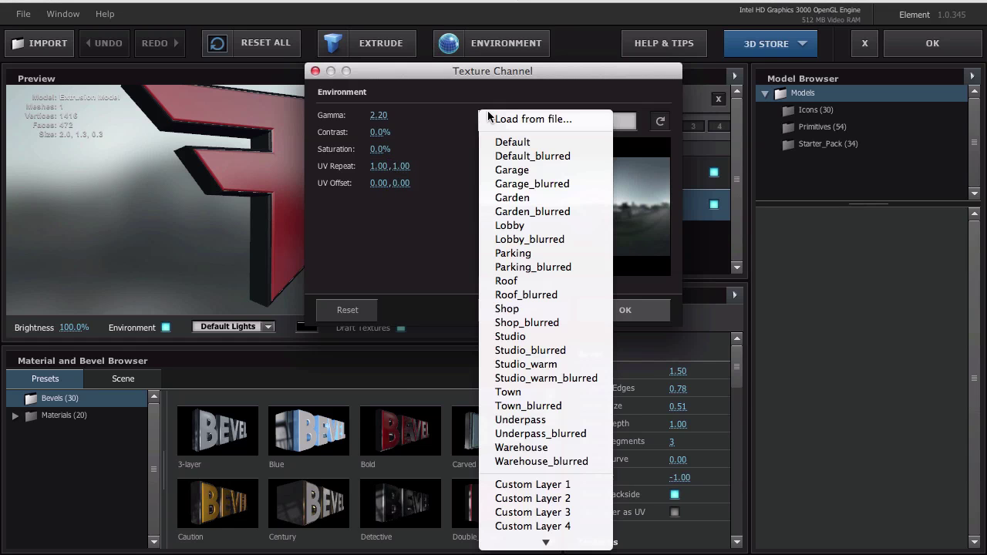
left_click(549, 336)
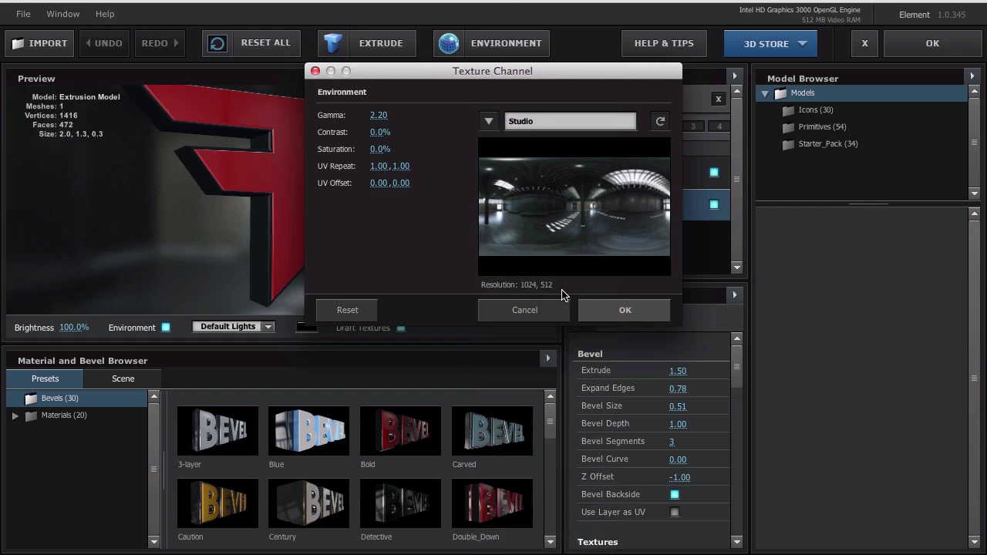
left_click(604, 308)
left_click_drag(393, 216, 495, 224)
left_click(865, 43)
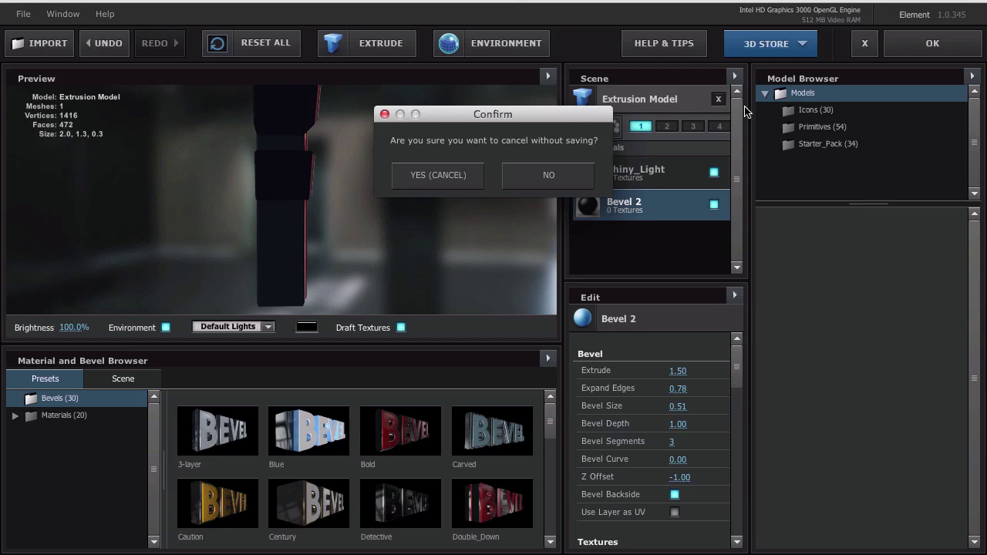
left_click(456, 176)
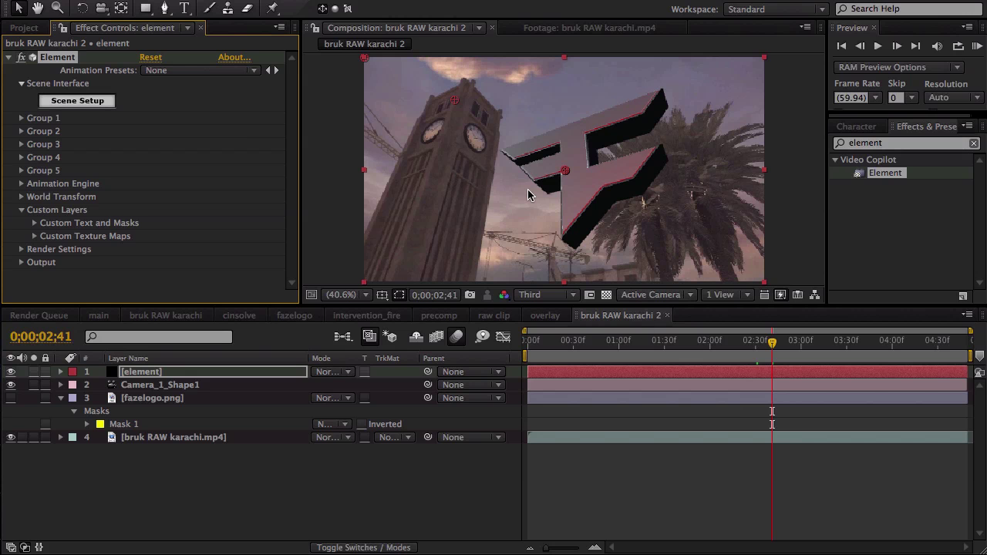
Duplicate the Karachi footage as a hidden freeze-frame layer named 'frozen'
left_click(169, 438)
key("ctrl+d")
left_click(188, 451)
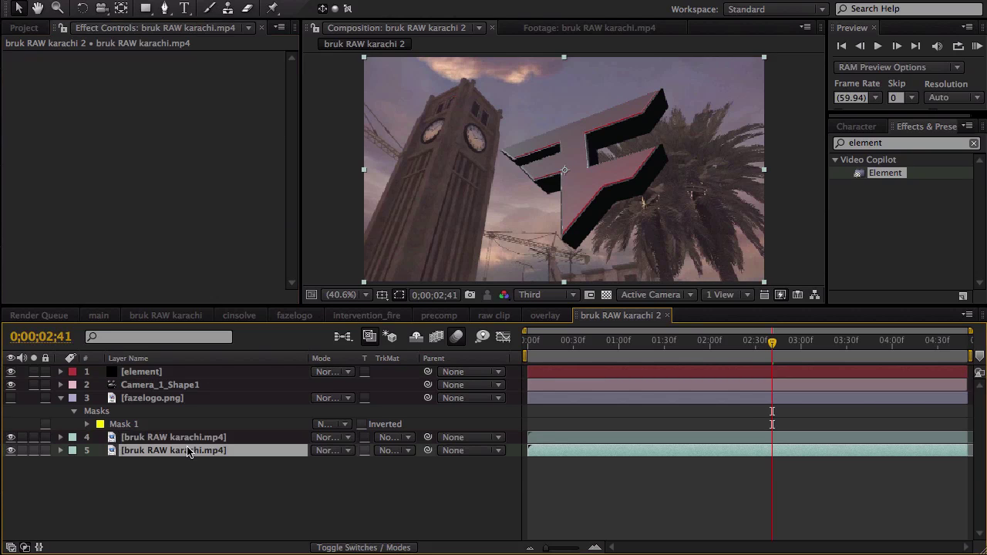
key("Return")
type("frozen")
key("Return")
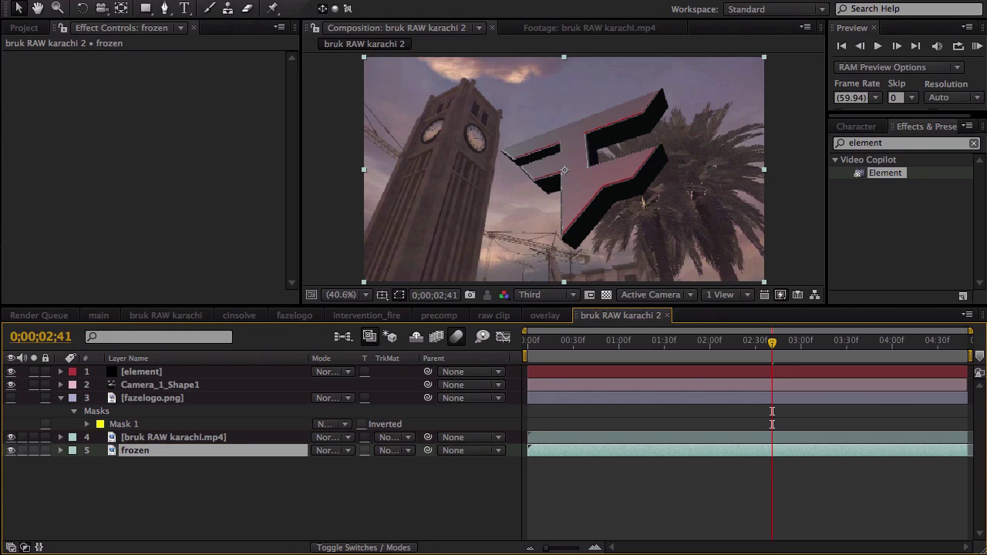
right_click(189, 451)
mouse_move(248, 173)
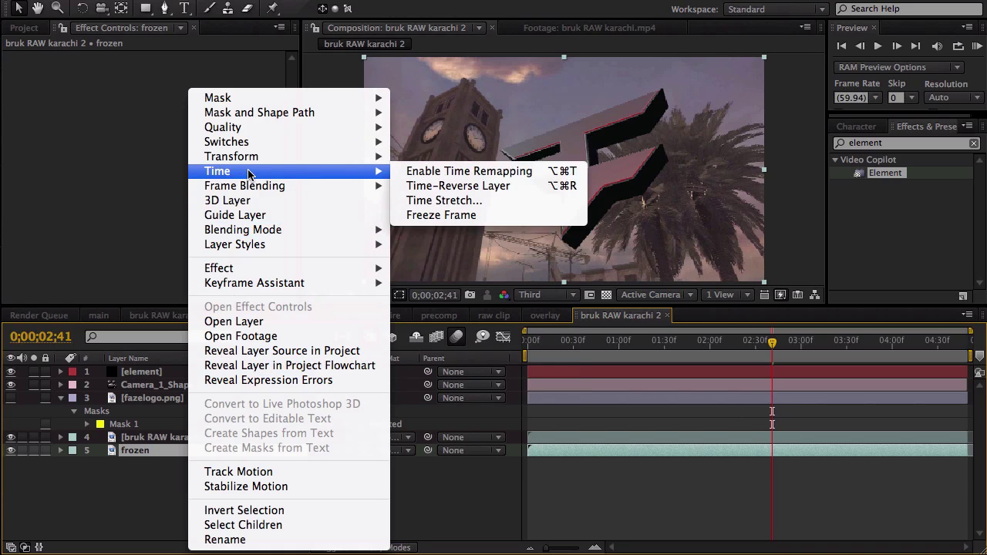
left_click(438, 219)
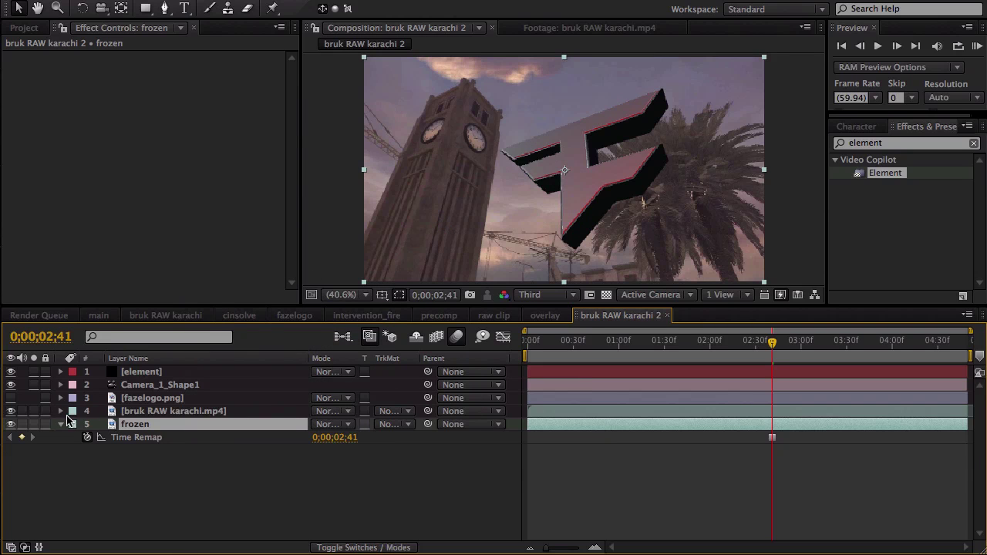
left_click(10, 424)
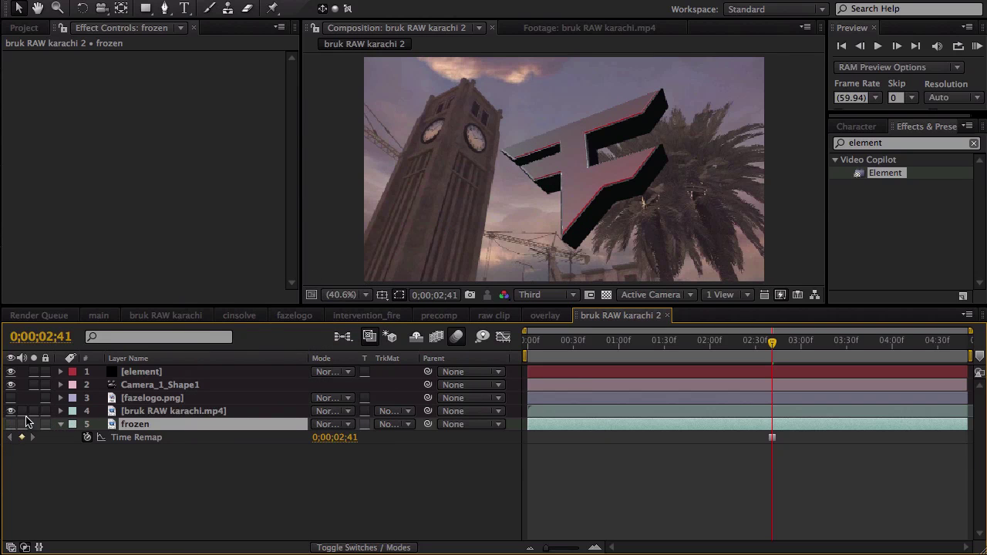
Set the element layer's Custom Texture Maps Layer 1 to frozen
left_click(162, 373)
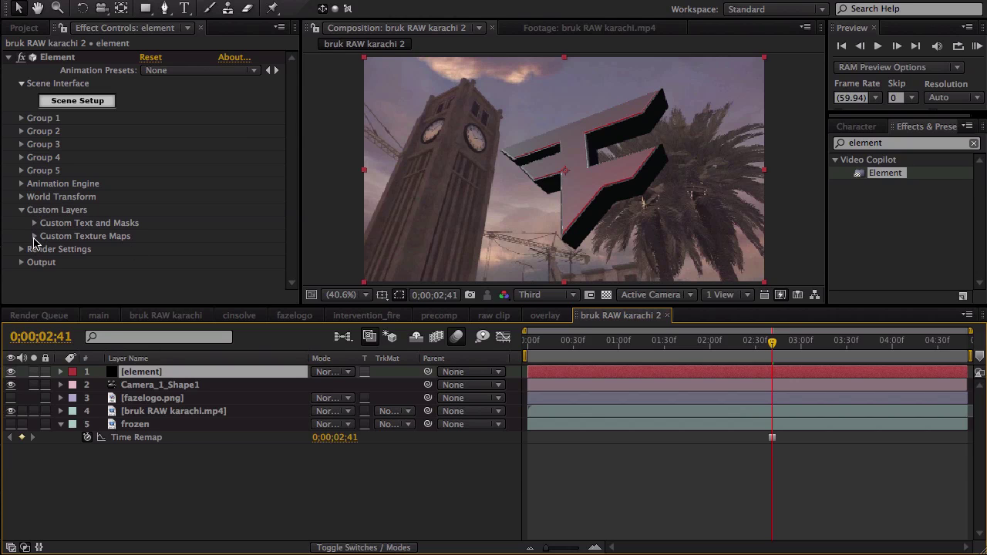
left_click(34, 236)
left_click(154, 179)
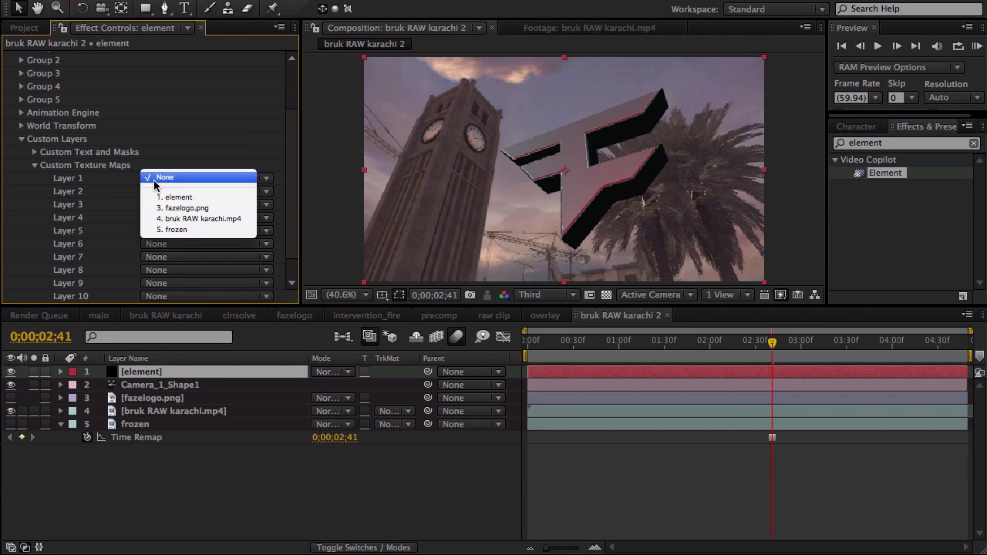
left_click(174, 233)
left_click(34, 166)
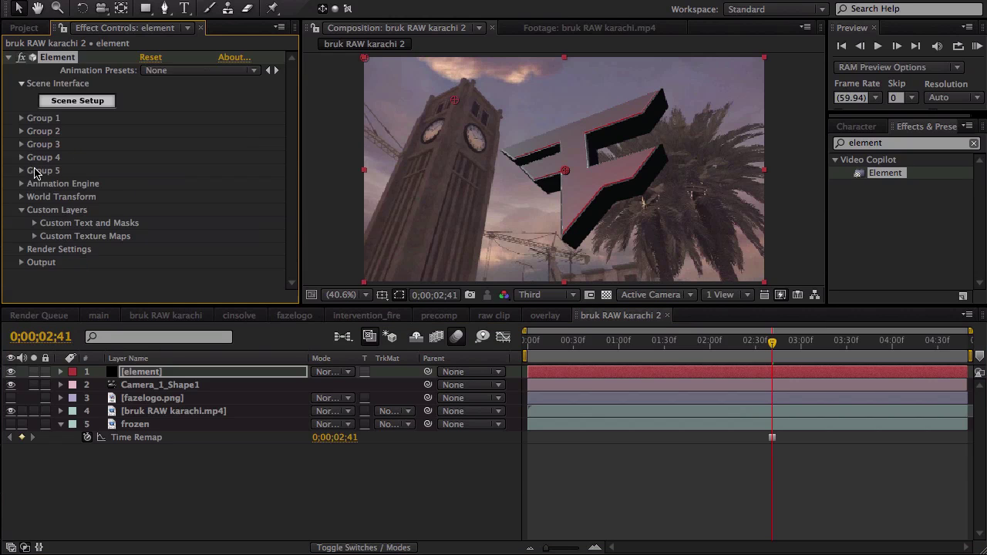
Set Element's scene environment map to the Custom Layer 1 preset and confirm
left_click(106, 101)
left_click(476, 44)
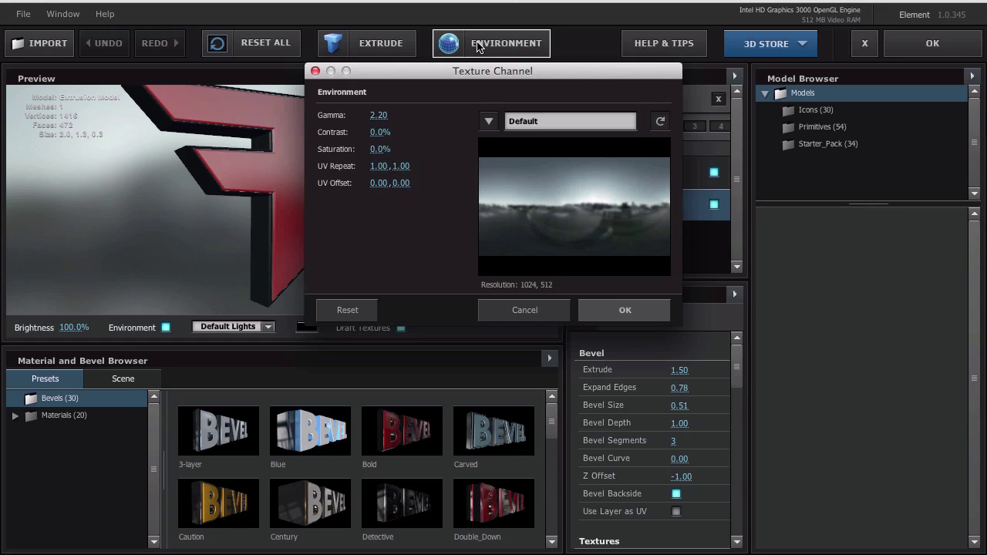
left_click(489, 118)
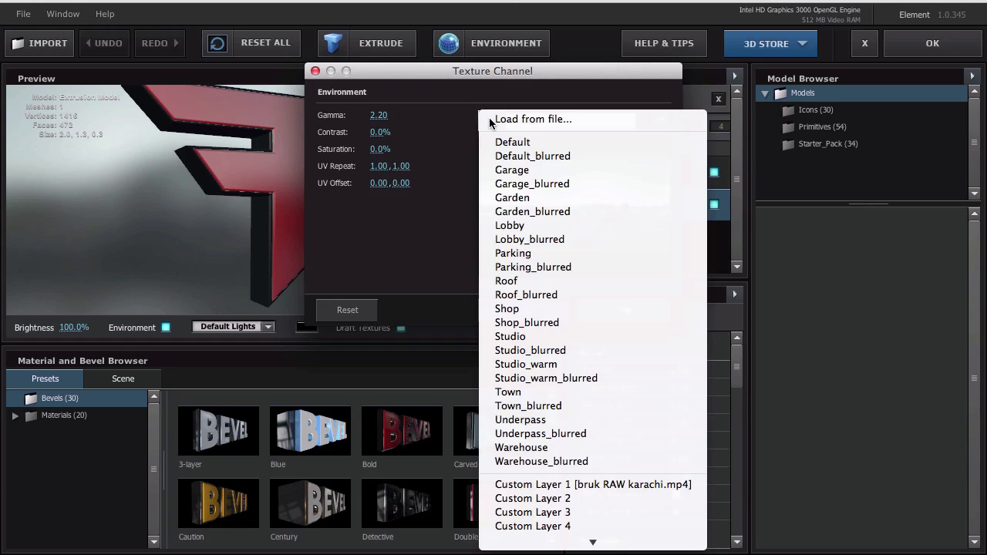
left_click(588, 484)
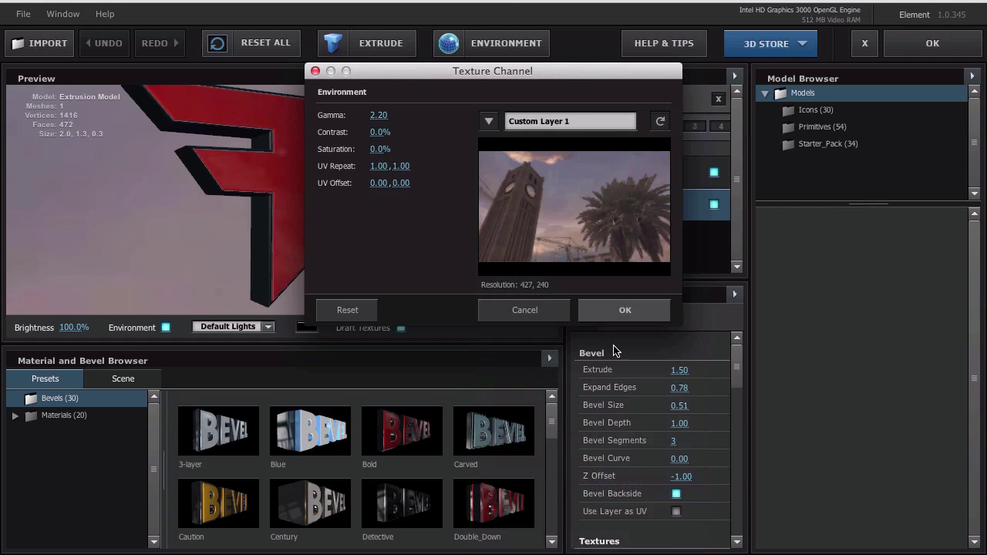
left_click(617, 321)
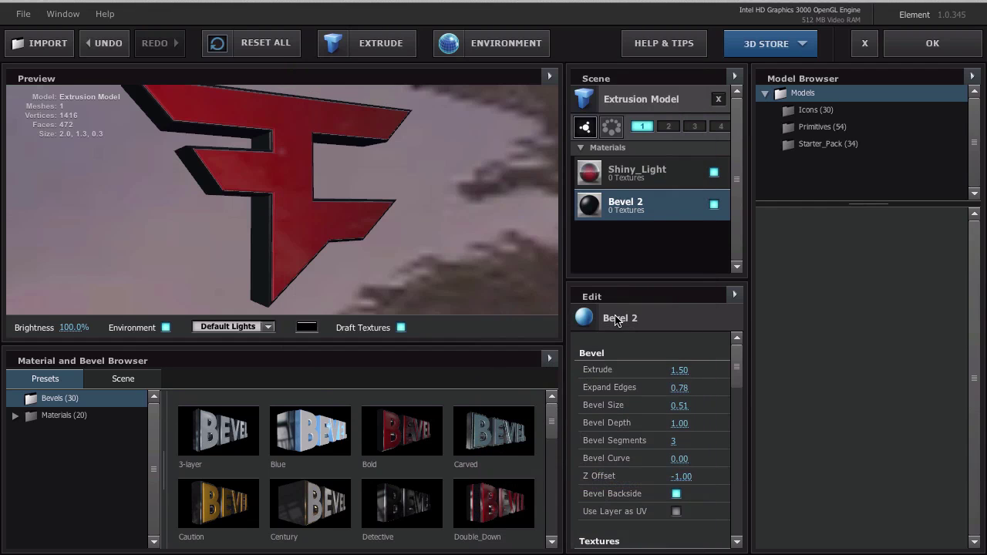
Apply the reflective scene and scrub the Karachi shot to preview the red logo's footage reflections
left_click(901, 46)
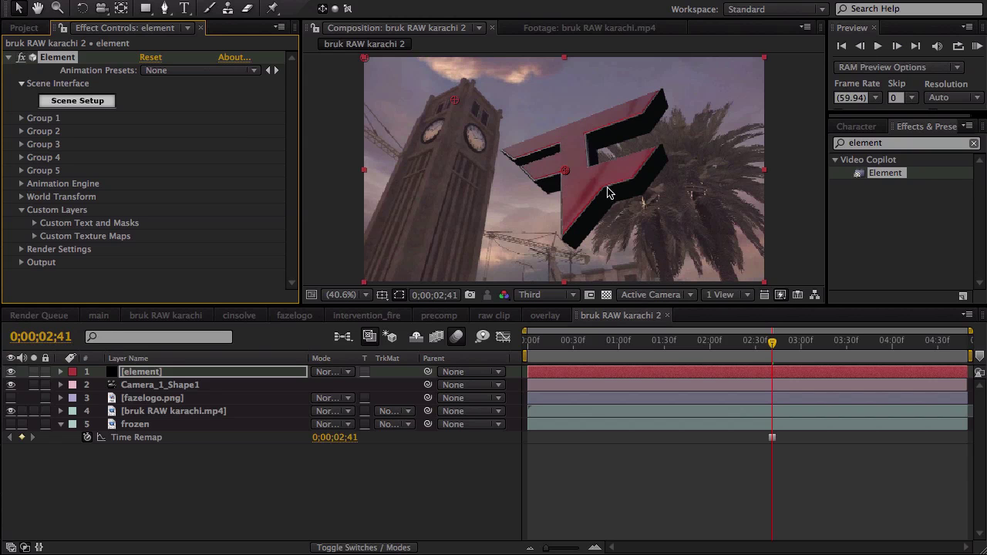
left_click(705, 342)
left_click(695, 344)
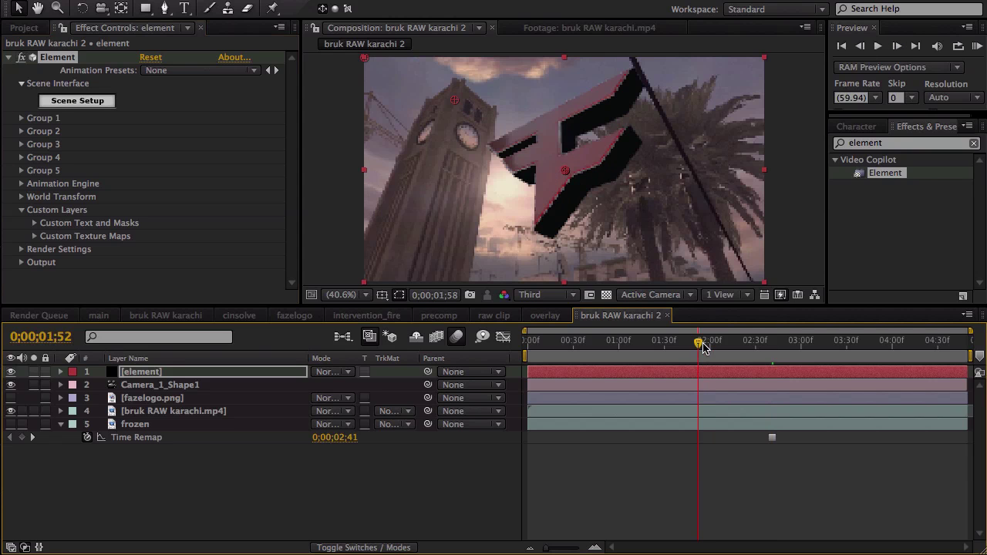
left_click_drag(739, 343, 863, 342)
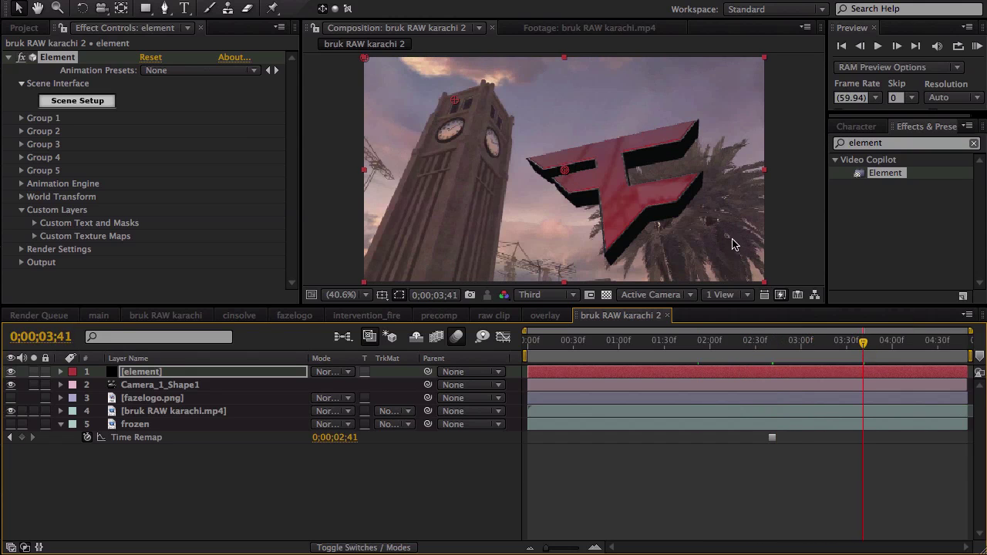
left_click(823, 342)
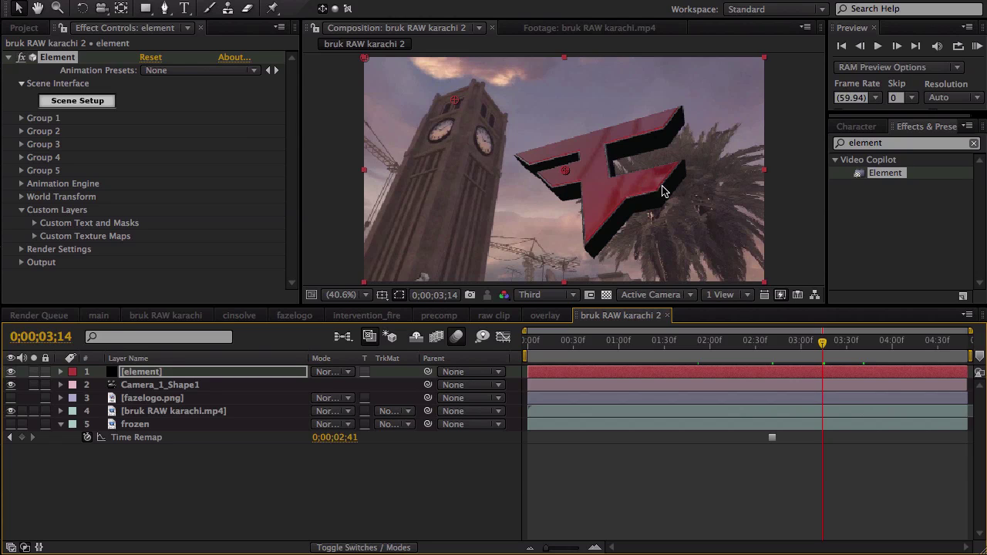
left_click(736, 343)
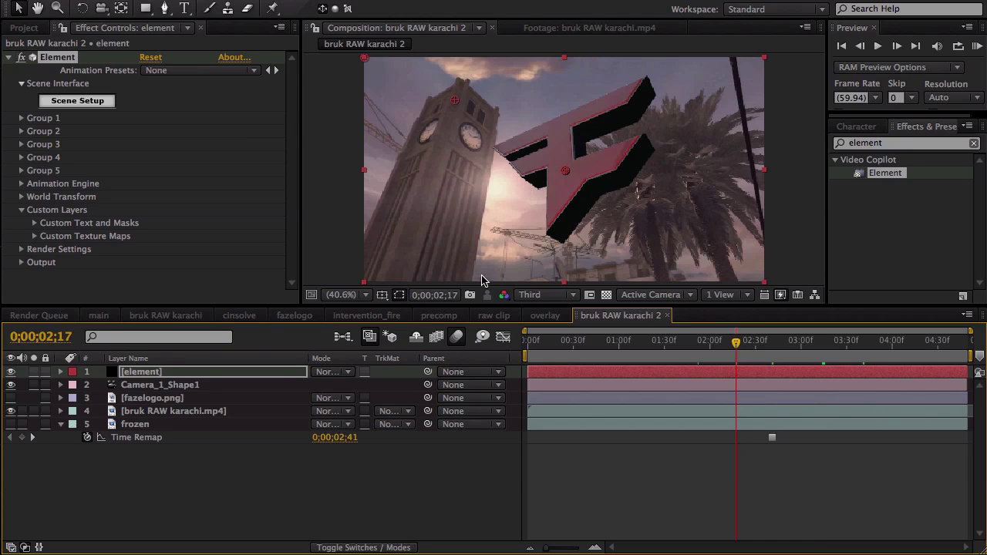
Raise the Multi-Pass Reflect mix to 2.48, check earlier frames, and reopen Element's Scene Setup
left_click(21, 263)
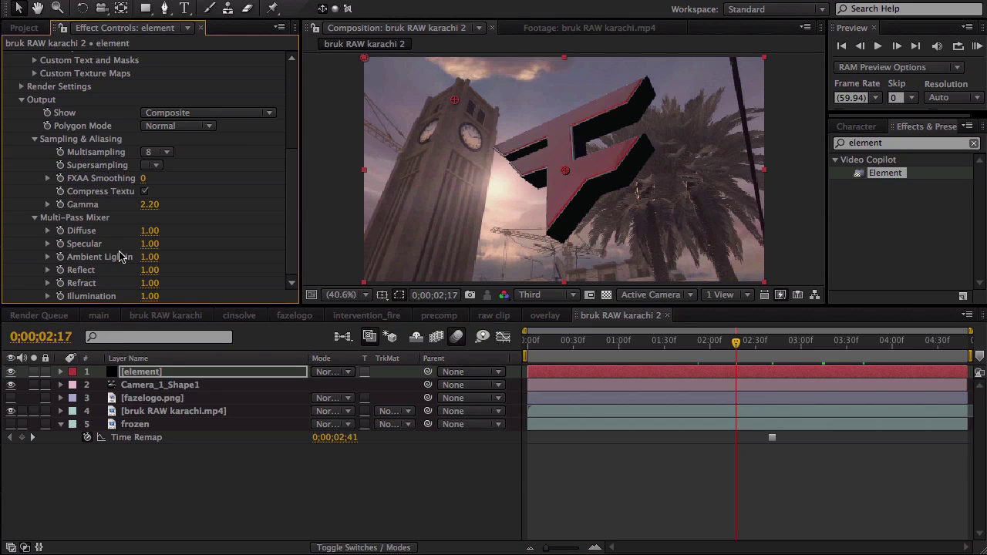
left_click_drag(149, 270, 256, 260)
left_click(692, 347)
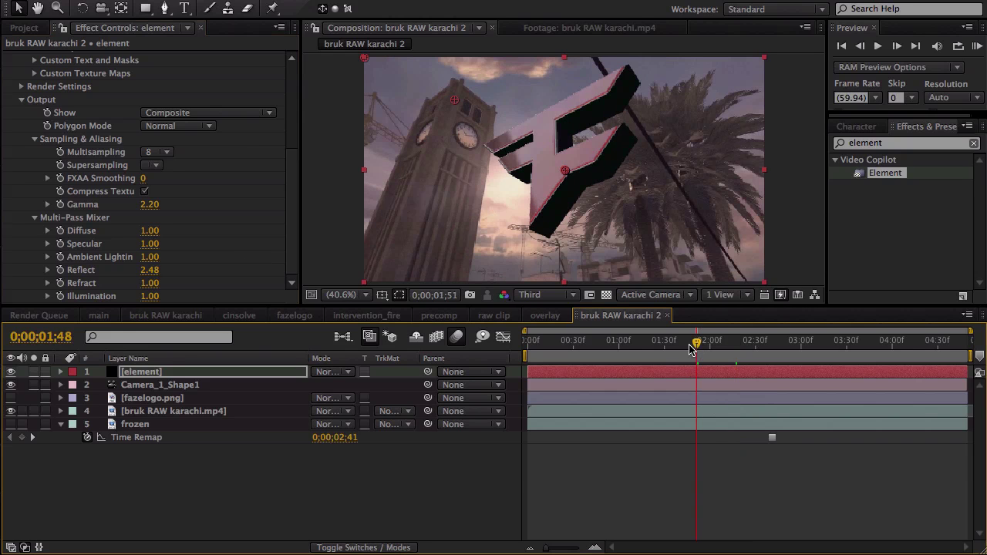
left_click(672, 348)
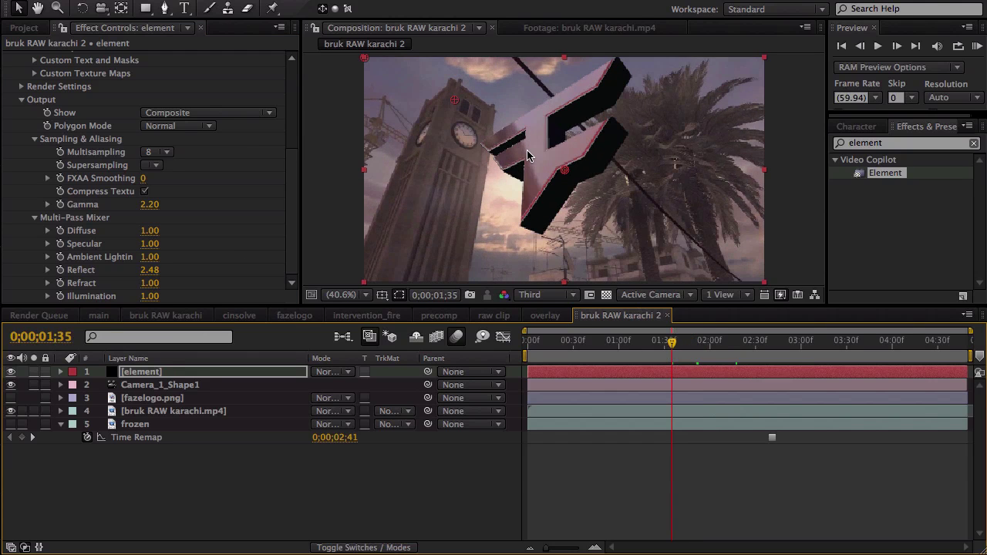
scroll(196, 149, "up", 5)
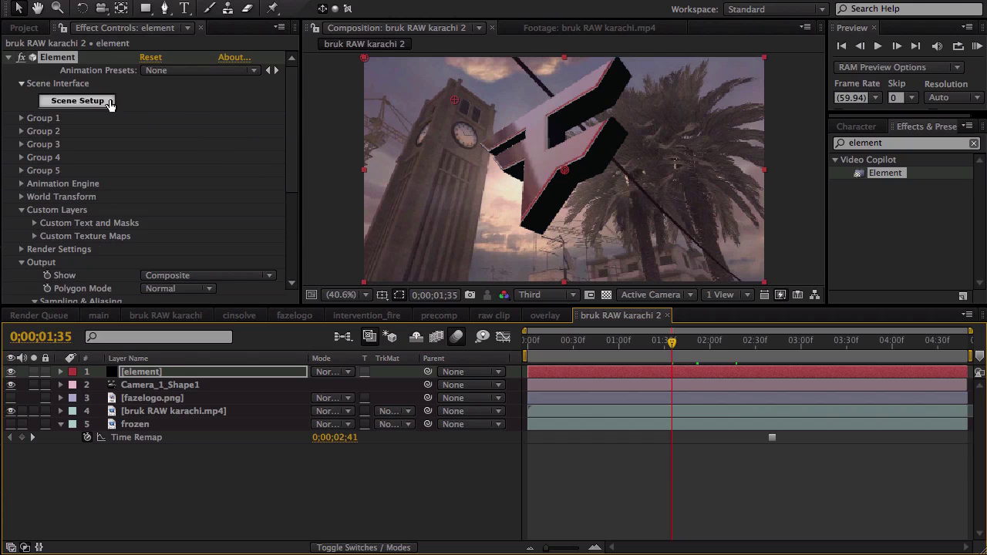
left_click(94, 101)
Set the Bevel 2 material's reflection intensity to 100%
left_click_drag(449, 222, 467, 173)
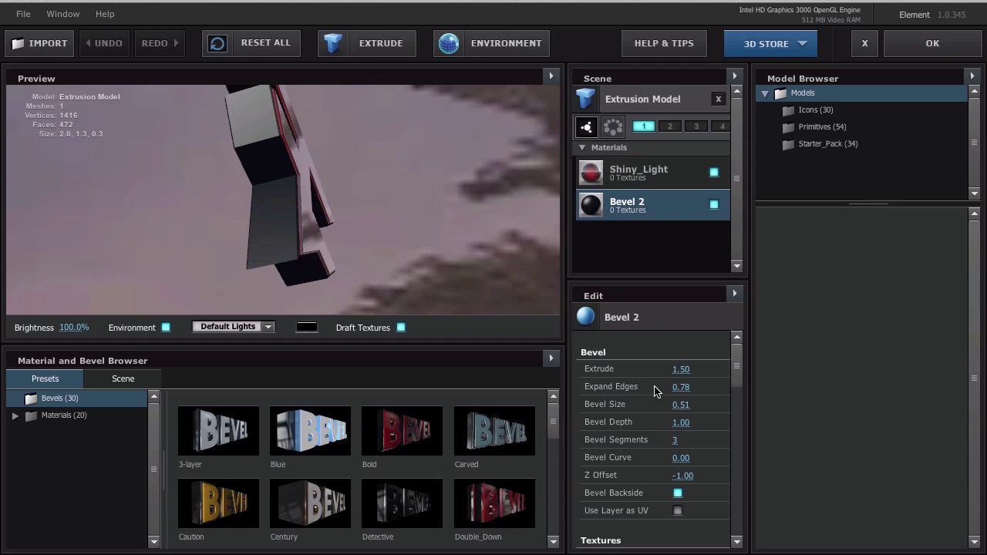
scroll(654, 410, "down", 10)
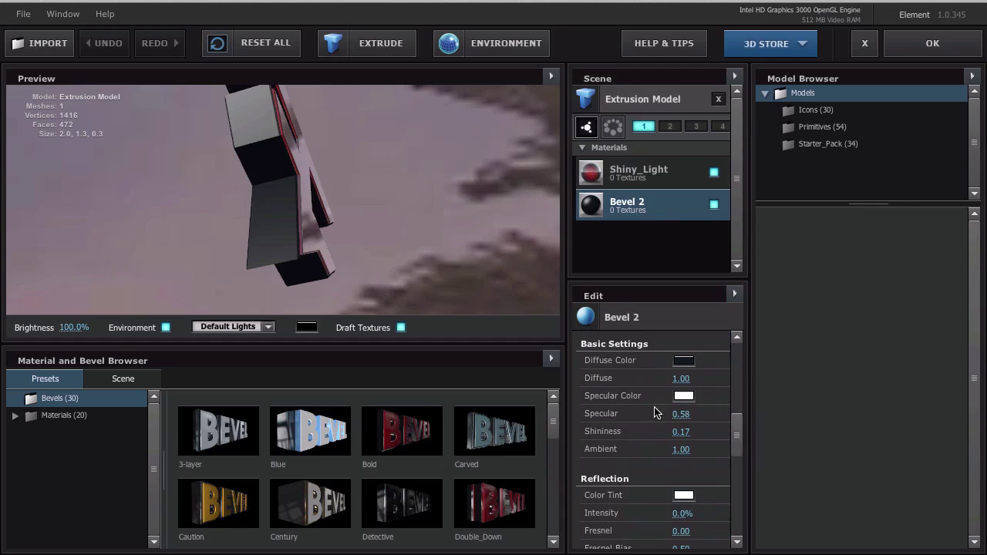
scroll(654, 412, "down", 3)
left_click(680, 406)
type("100")
key("Return")
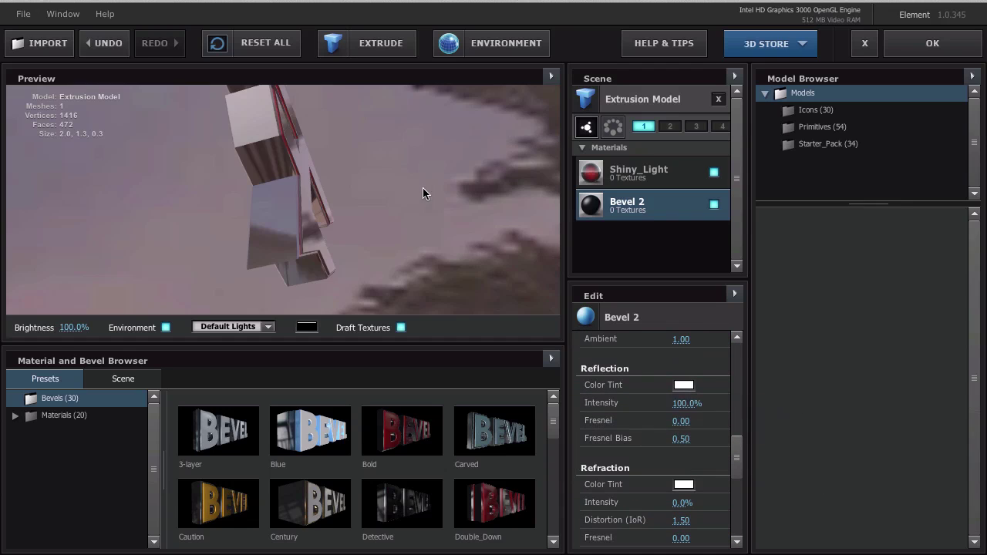
Give the reflection a grey 565656 tint and return to the composition at 0;00;02;07
mouse_move(418, 182)
left_mouse_down()
mouse_move(345, 191)
mouse_move(288, 227)
mouse_move(248, 212)
mouse_move(227, 170)
mouse_move(283, 216)
mouse_move(346, 219)
mouse_move(332, 228)
left_mouse_up()
left_click(684, 385)
left_click(356, 202)
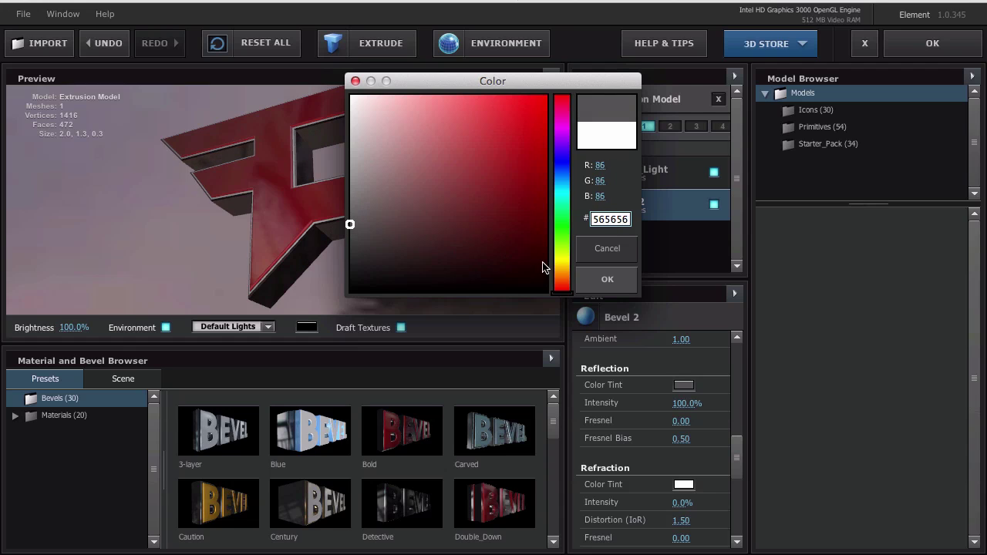
left_click(593, 287)
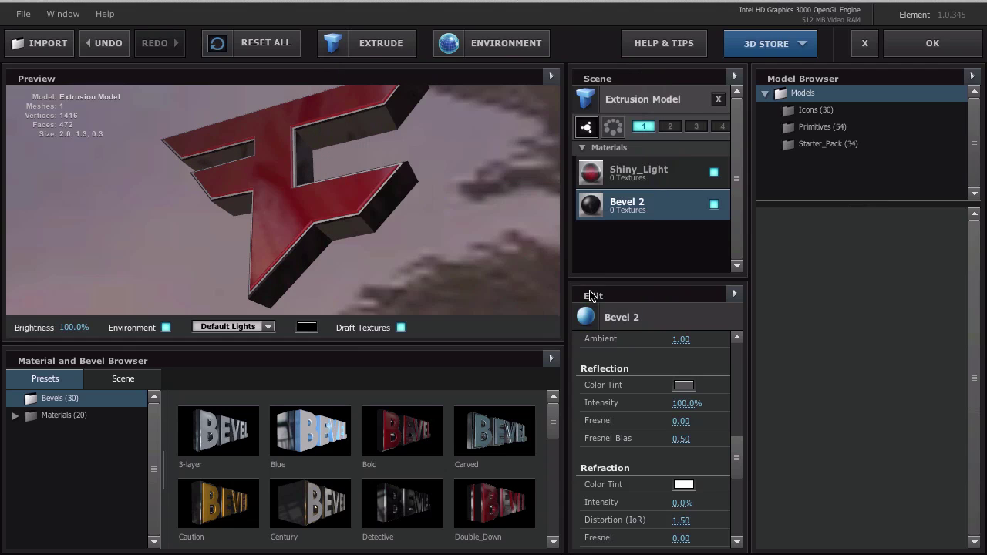
left_click(861, 54)
left_click(720, 342)
scroll(196, 194, "down", 5)
Set the Element Reflect pass back to 1.00
left_click(153, 271)
type("1")
key("Return")
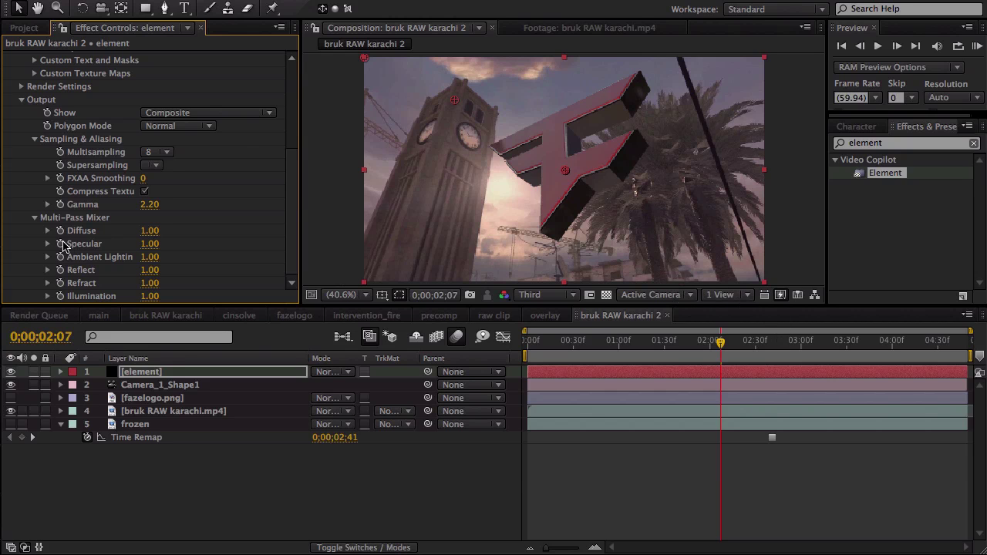
Create a 'FAZE BAKER' text layer and nudge it down and right
left_click(274, 0)
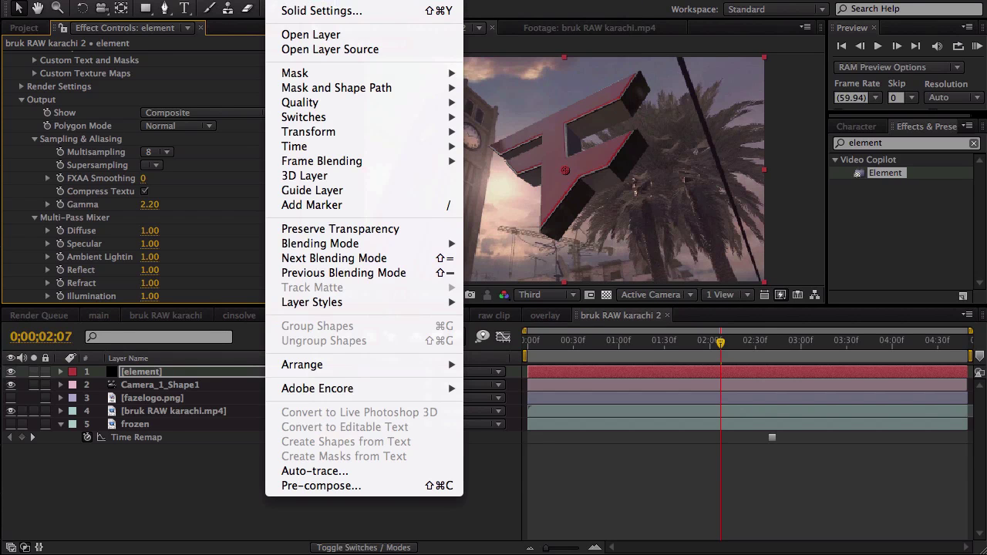
left_click(184, 8)
left_click(508, 177)
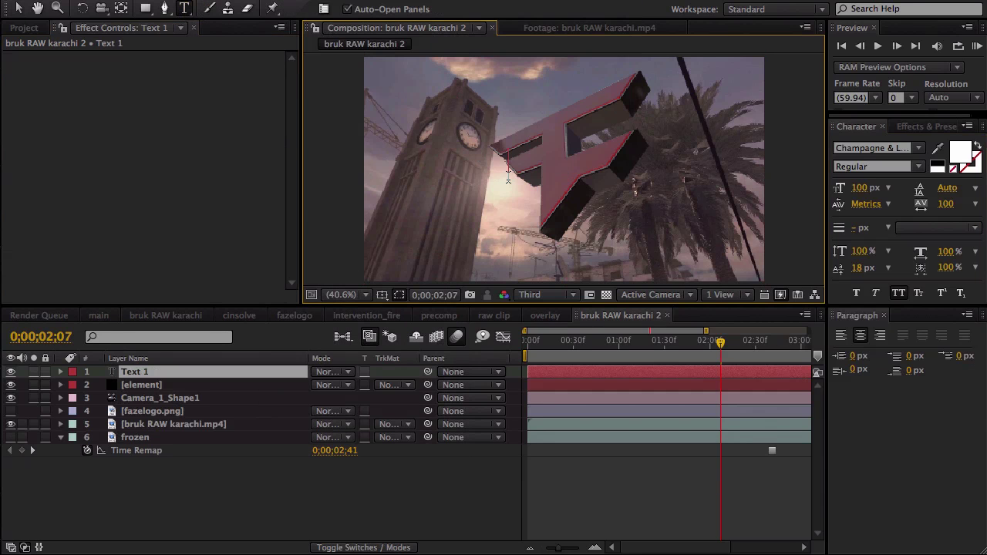
type("FAZE BAKER")
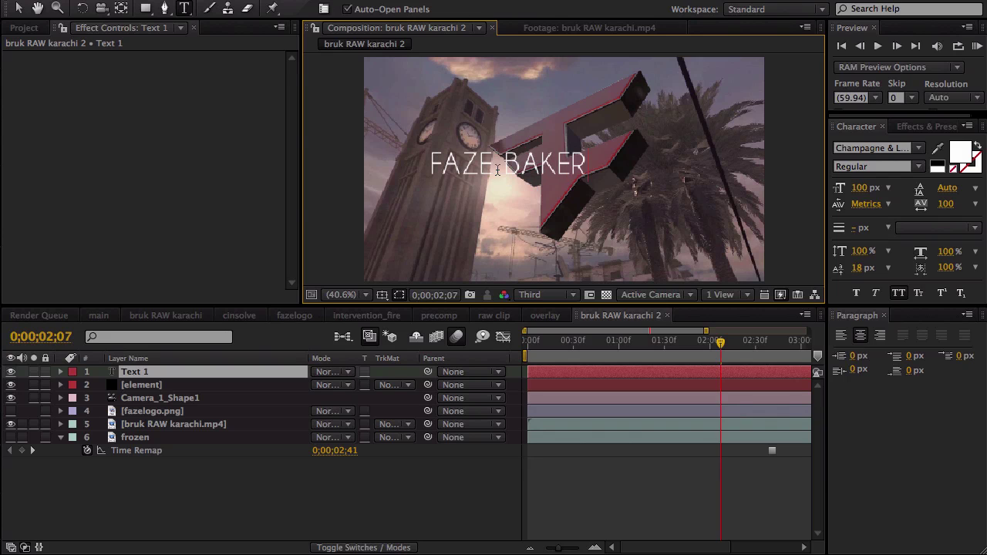
key("Escape")
key("v")
left_click_drag(538, 166, 585, 178)
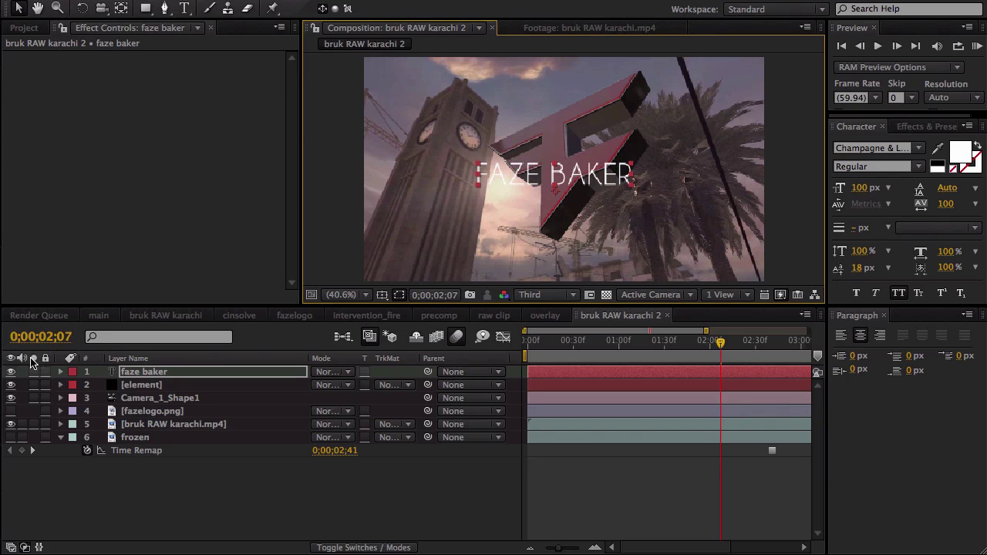
Hide the faze baker layer and assign it as Element's Custom Text and Masks Path Layer 2
left_click(11, 372)
left_click(144, 385)
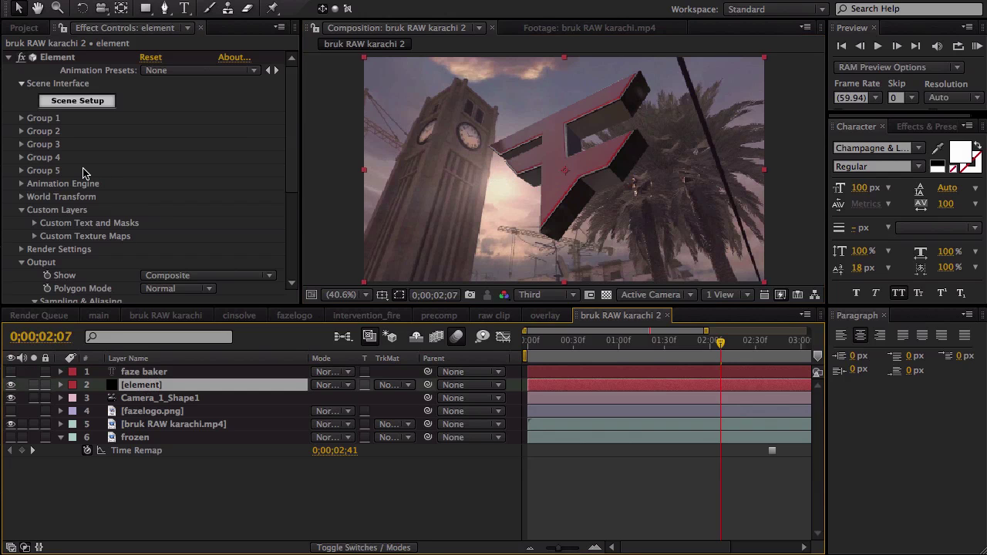
left_click(35, 224)
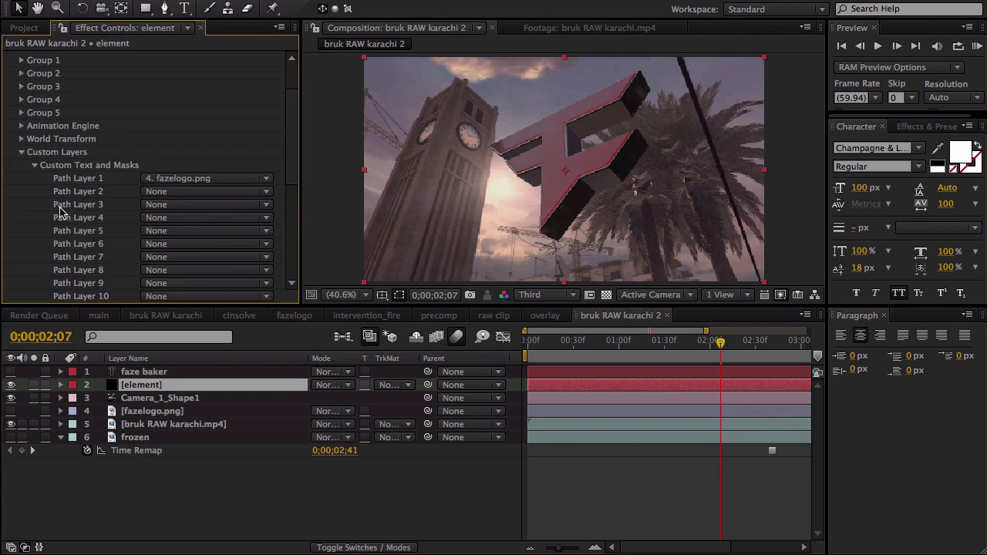
left_click(162, 180)
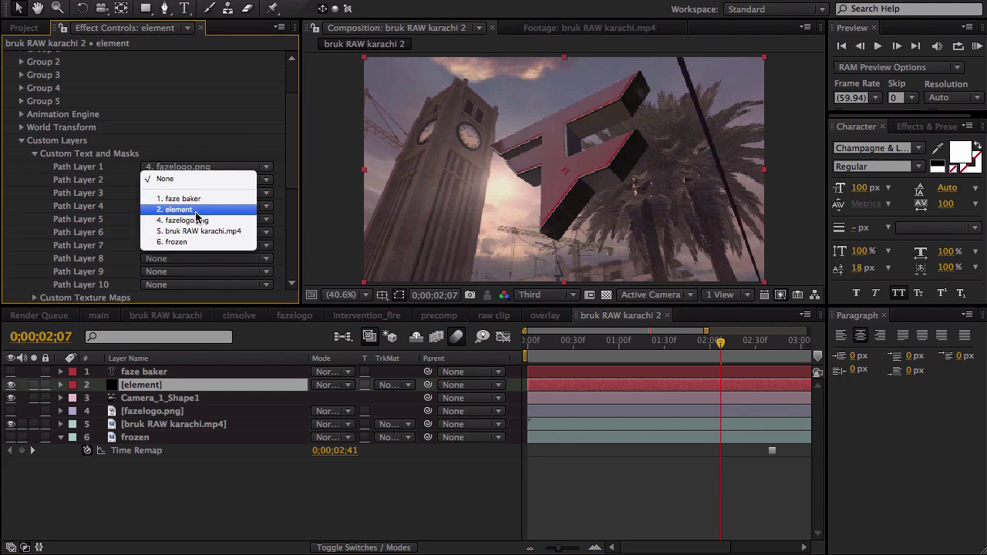
left_click(186, 199)
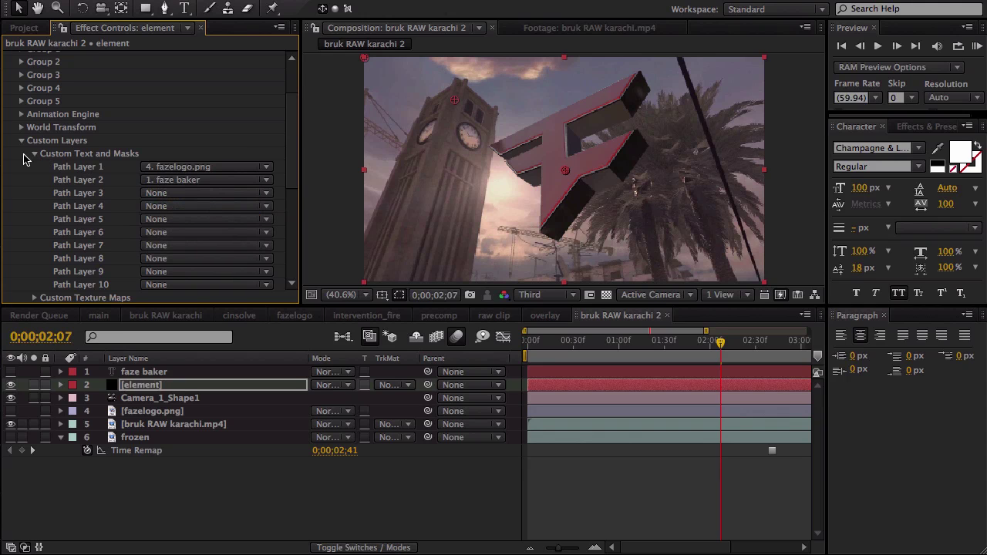
left_click(34, 157)
scroll(93, 154, "up", 2)
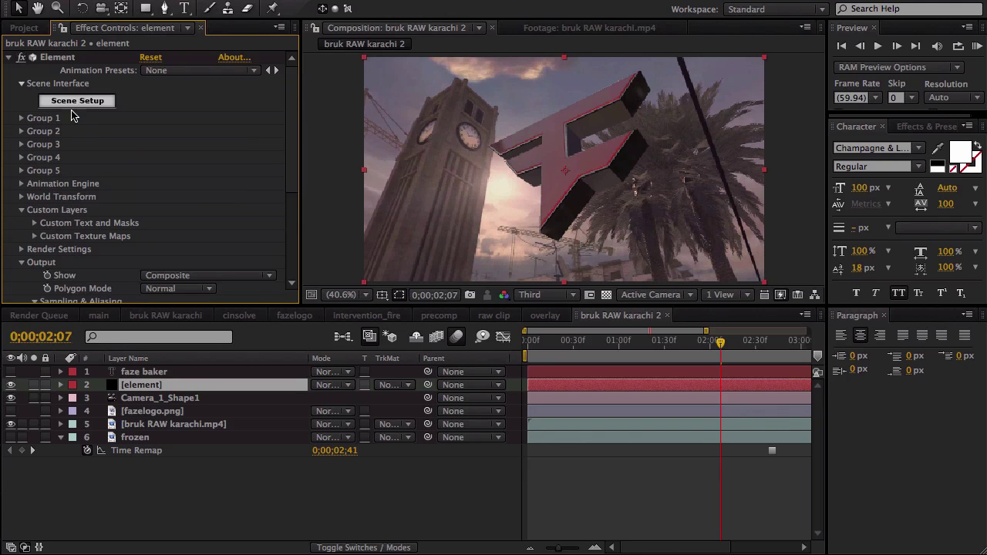
Reopen Element's Scene Setup and duplicate the F logo's Extrusion Model
left_click(108, 101)
left_click_drag(239, 141, 316, 144)
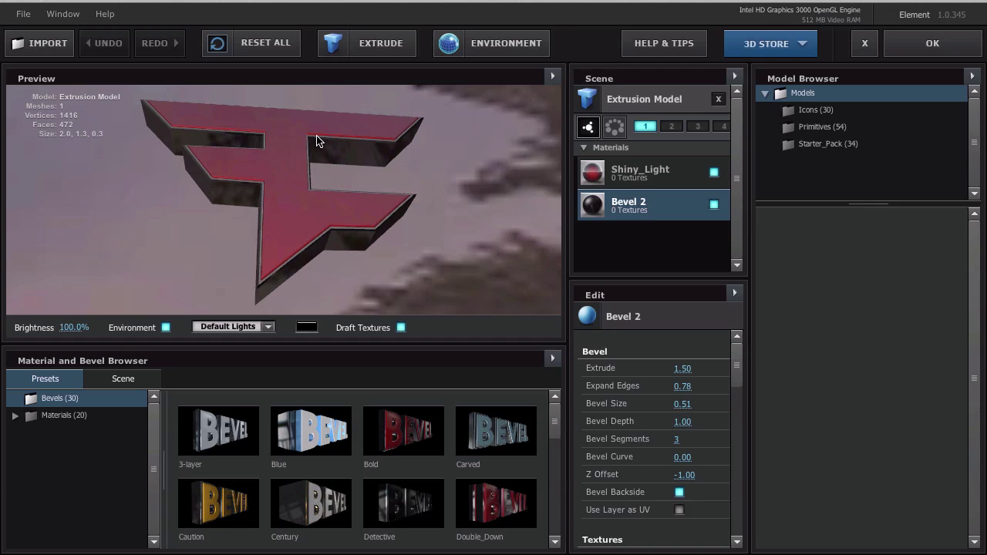
left_click(635, 102)
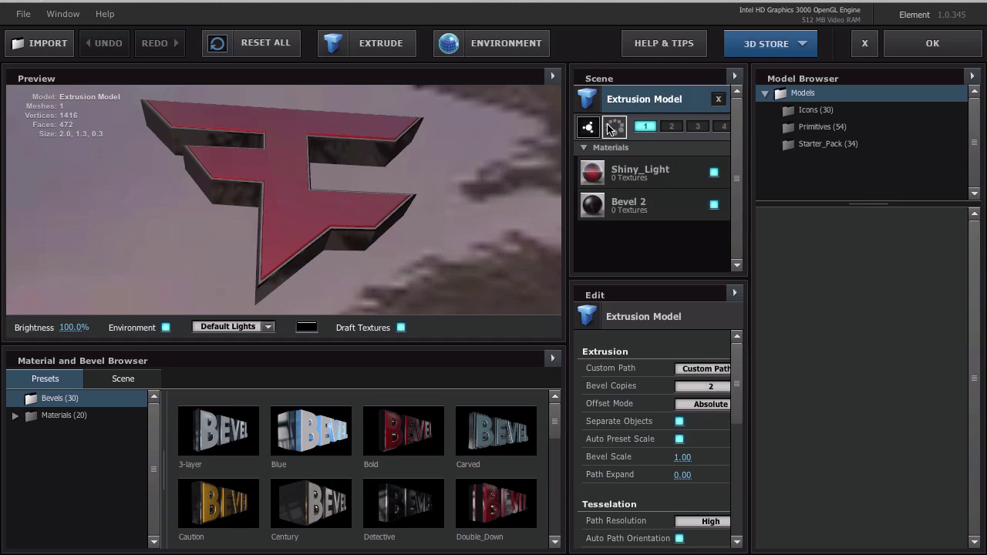
left_click_drag(329, 203, 272, 233)
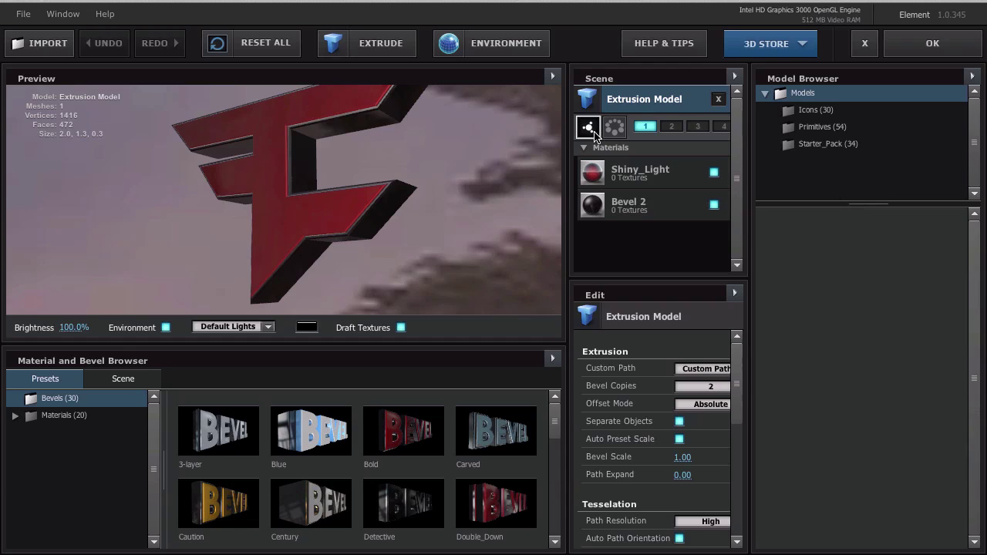
right_click(630, 105)
left_click(679, 110)
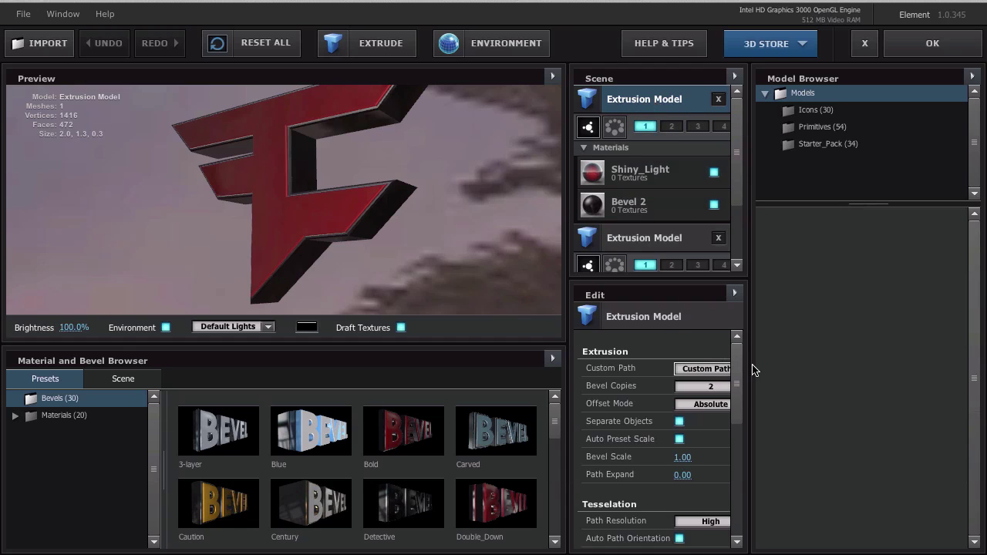
Make the duplicate extrude Custom Path 2, the FAZE BAKER text
left_click_drag(749, 368, 809, 367)
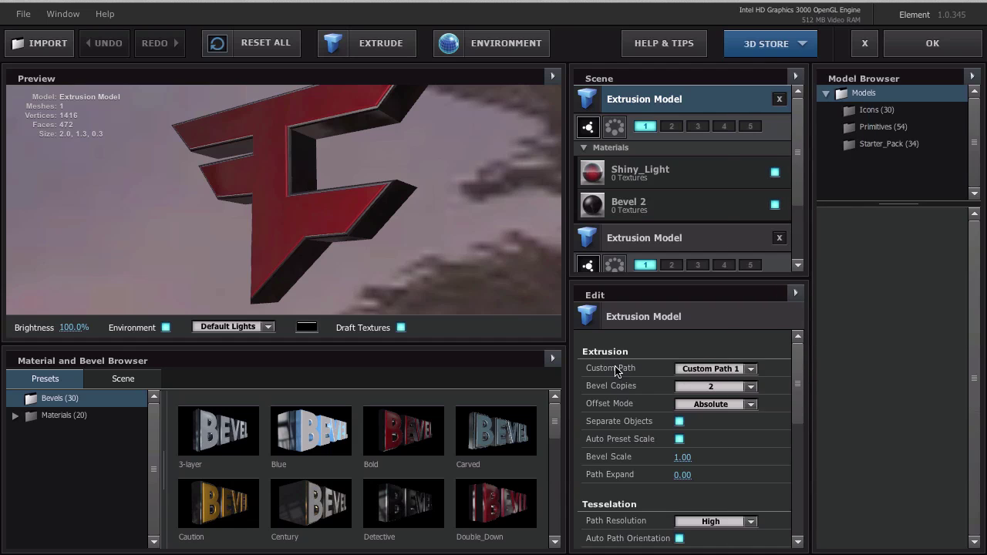
left_click(692, 369)
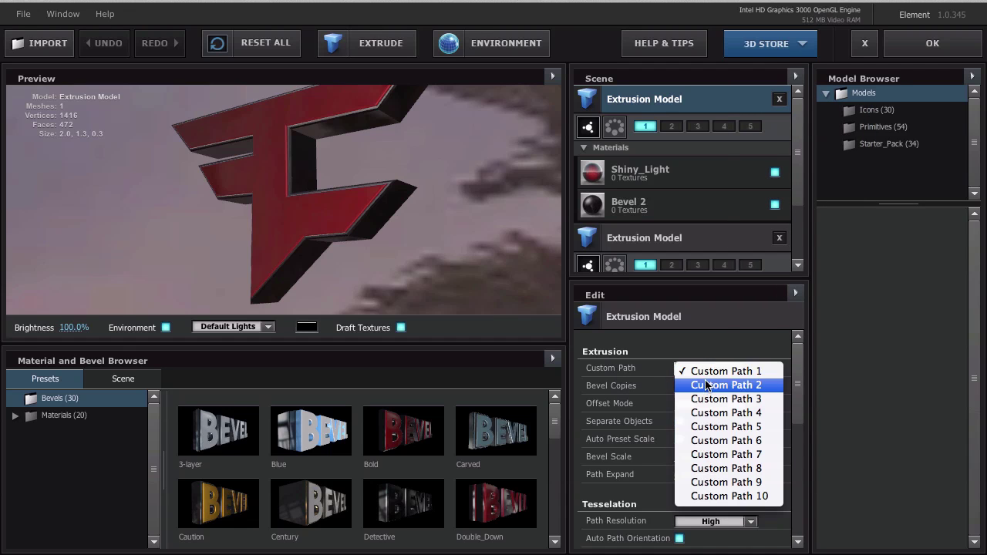
left_click(698, 385)
left_click_drag(467, 209, 331, 243)
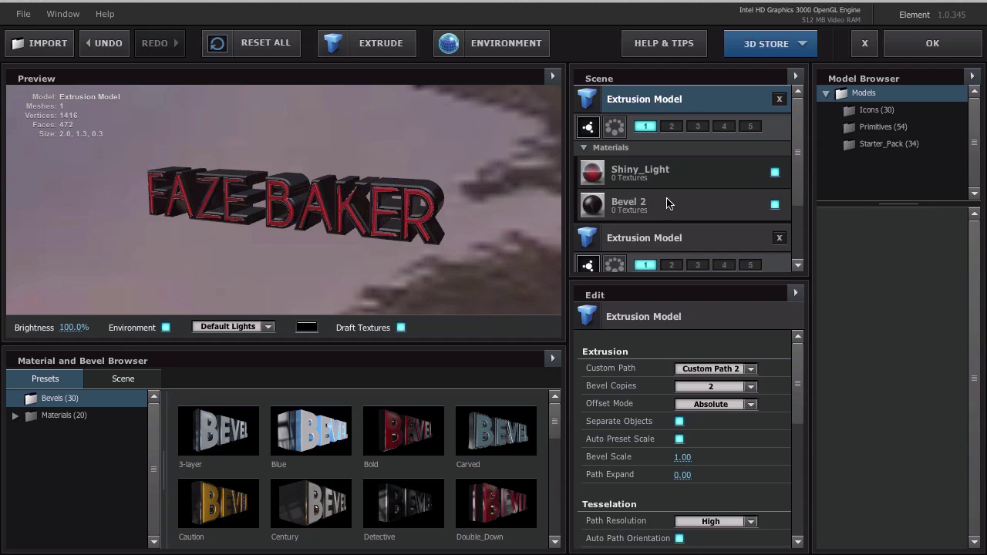
Give the FAZE BAKER Bevel 2 an extrude depth of 1.00 and Z Offset of -0.57
left_click(698, 204)
left_click(682, 369)
type("1")
key("Return")
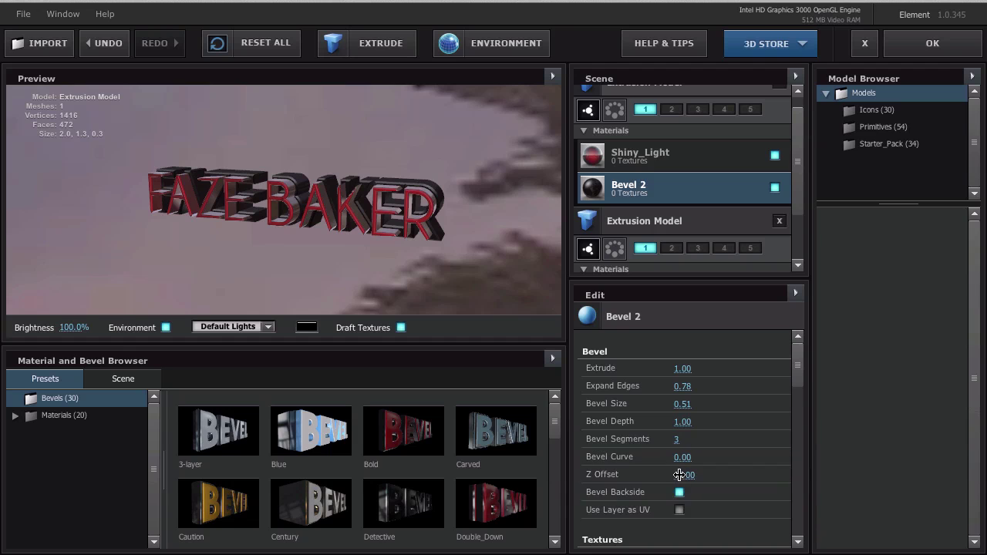
left_click_drag(680, 474, 650, 481)
left_click_drag(494, 247, 362, 235)
left_click_drag(682, 475, 743, 539)
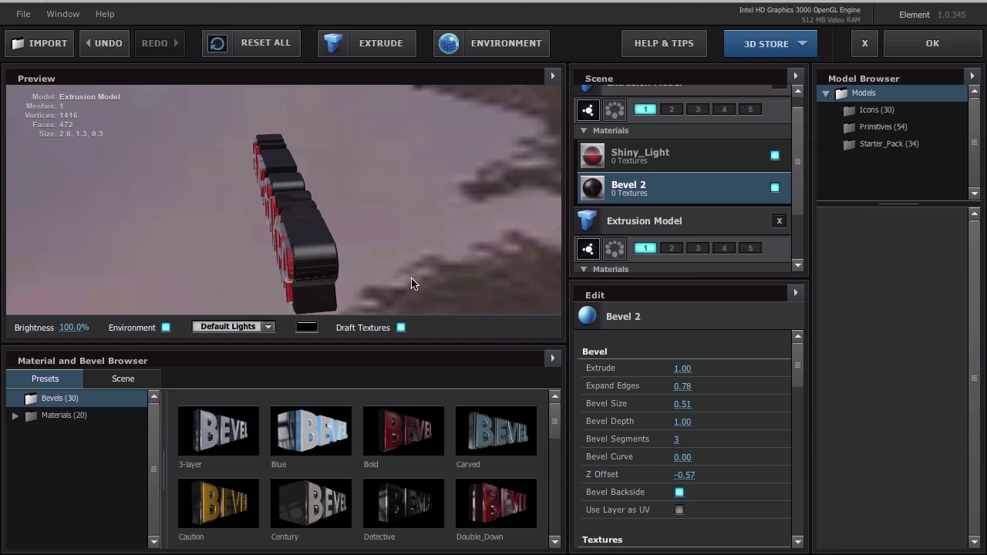
left_click_drag(411, 280, 540, 273)
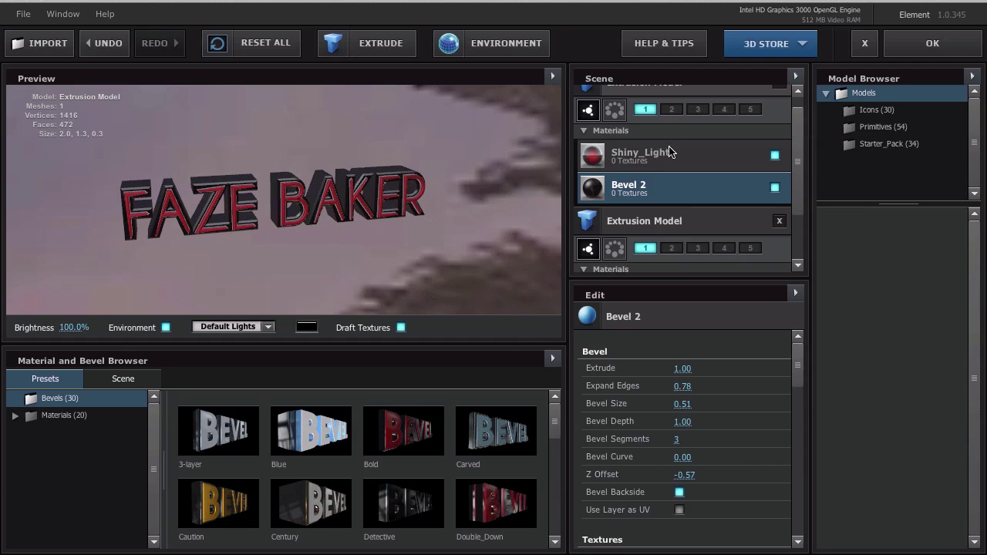
Move the FAZE BAKER extrusion into group 2 and compare it with the F logo model
scroll(674, 150, "up", 1)
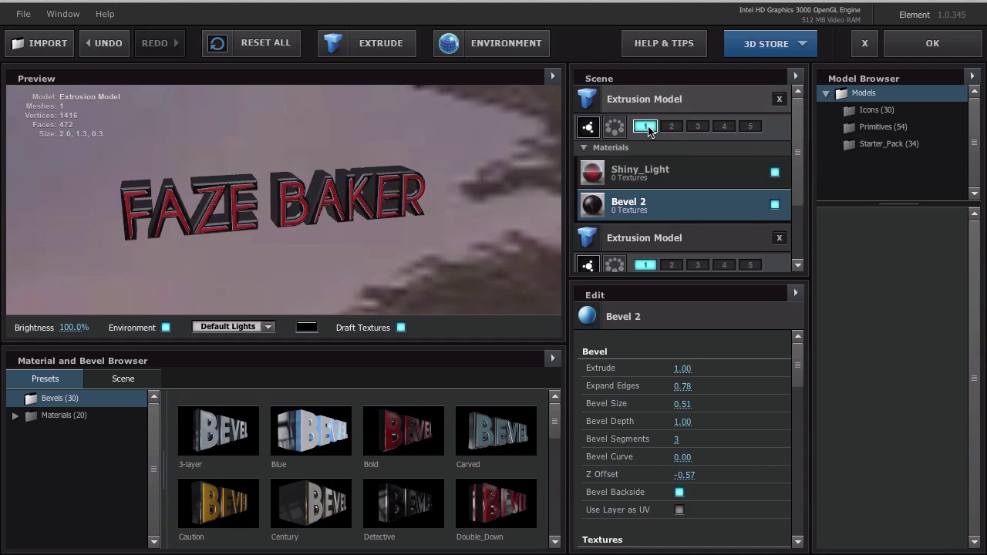
left_click(672, 126)
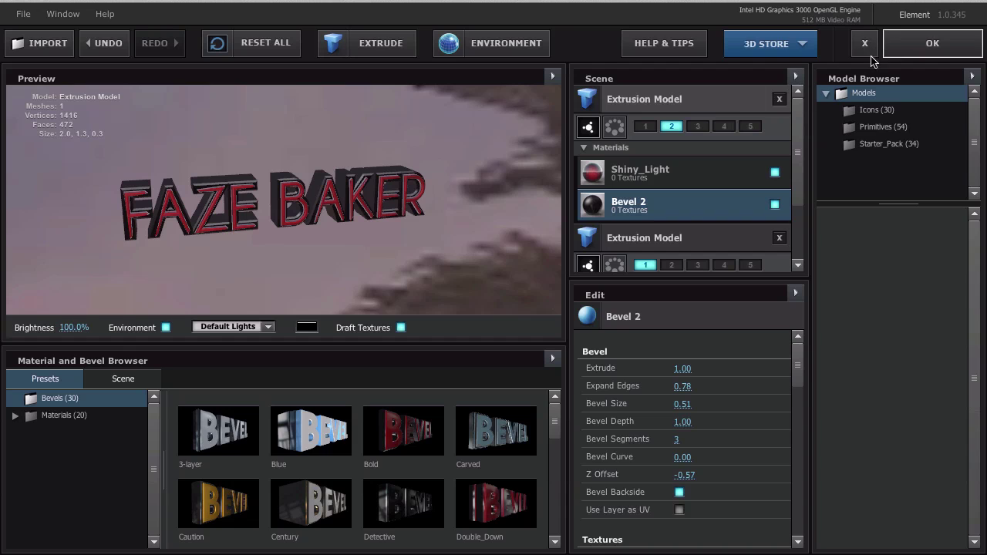
scroll(690, 207, "down", 1)
left_click(680, 236)
scroll(670, 209, "up", 1)
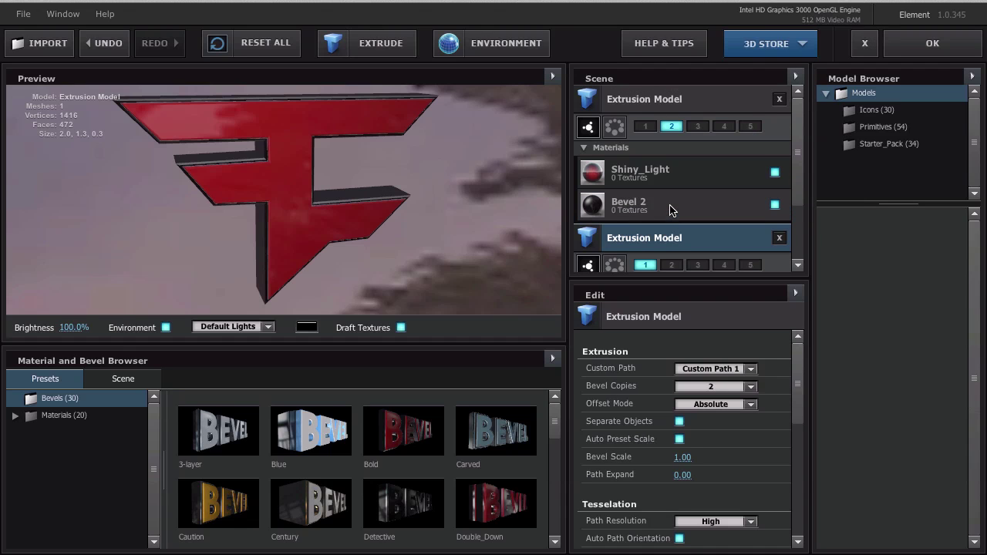
left_click(652, 125)
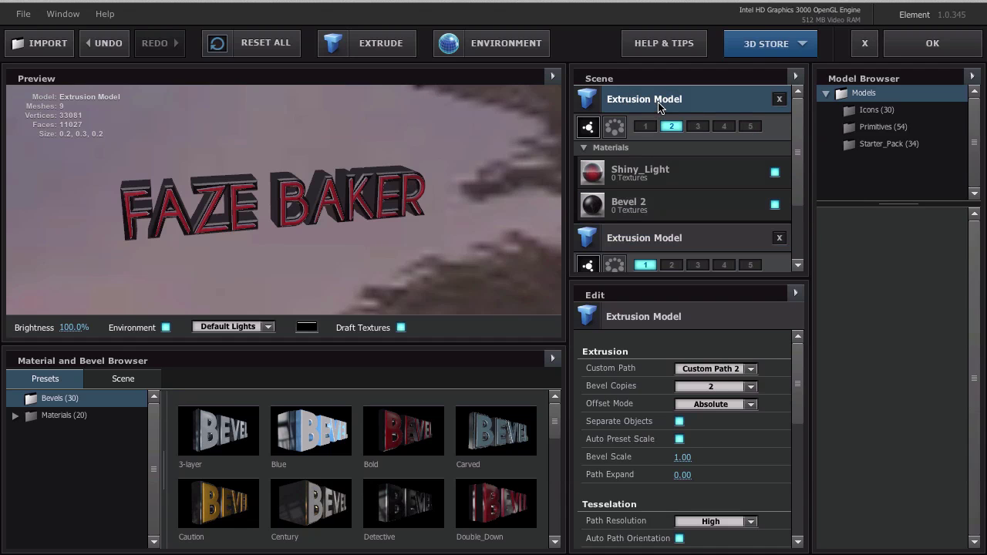
Back in After Effects, move Group 2's Particle Replicator position to about 487, 220
left_click(914, 47)
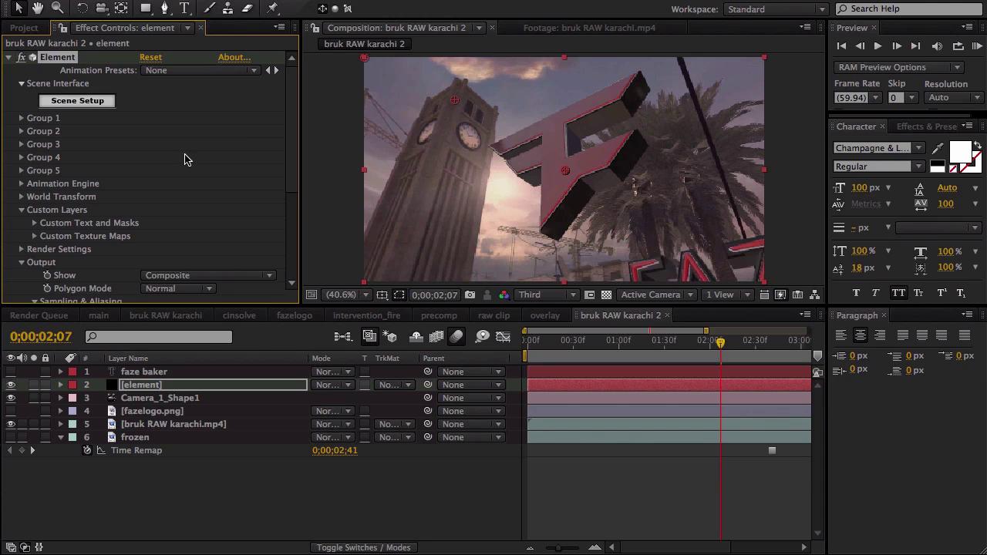
left_click(22, 132)
scroll(22, 137, "down", 3)
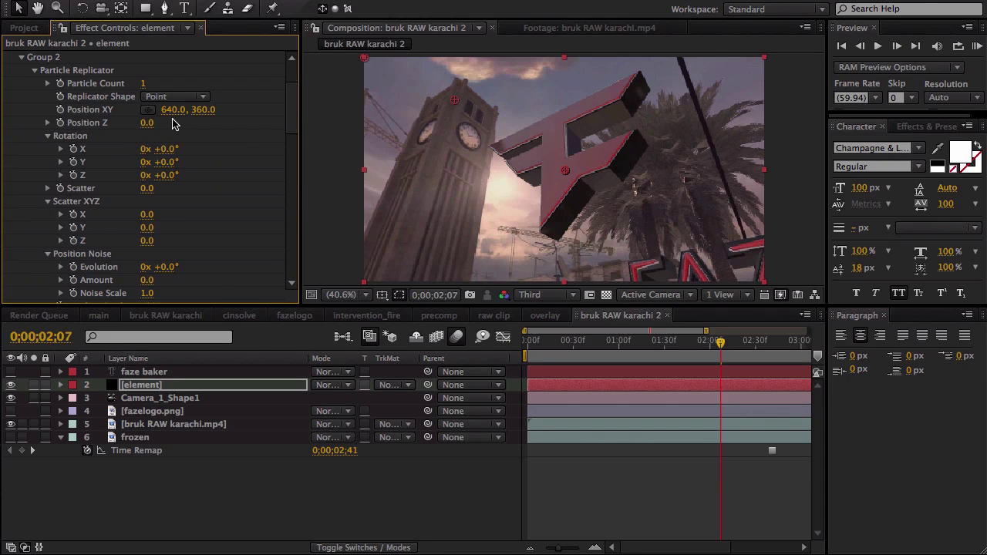
left_click_drag(171, 109, 116, 135)
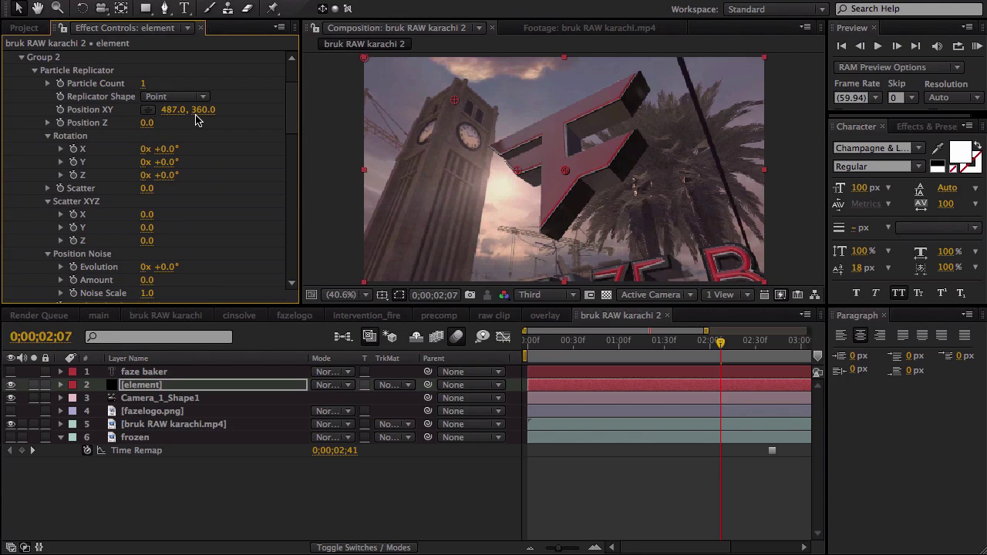
left_click_drag(200, 110, 141, 125)
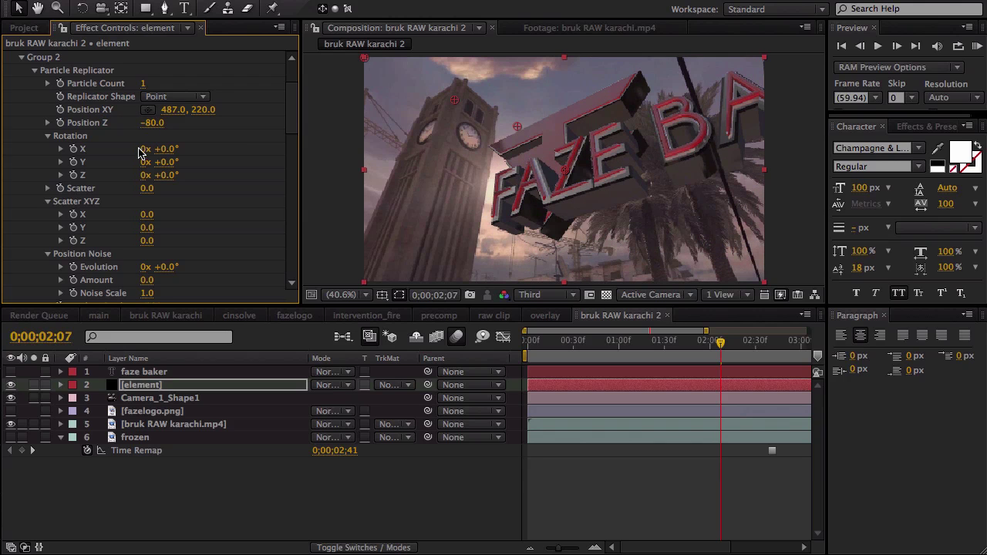
scroll(101, 173, "up", 3)
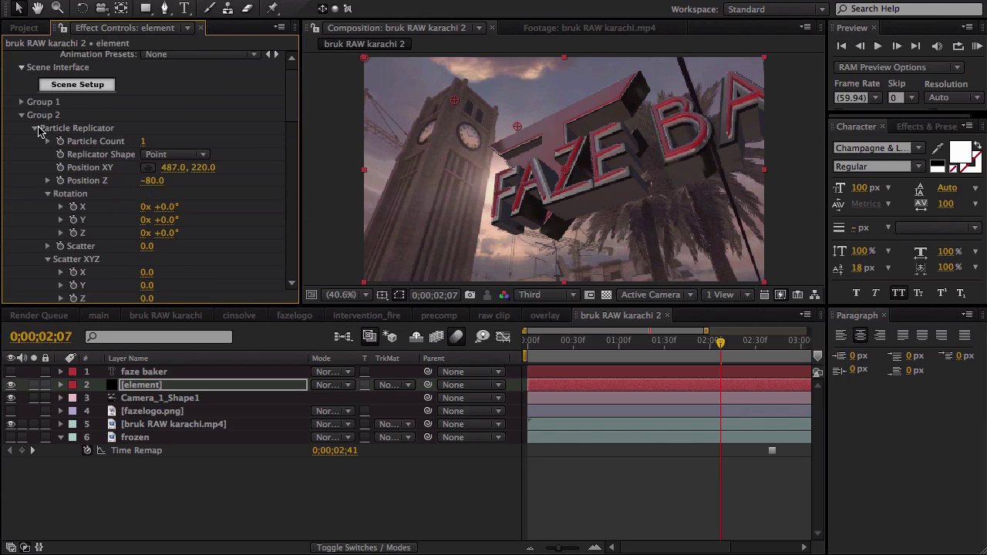
left_click(35, 131)
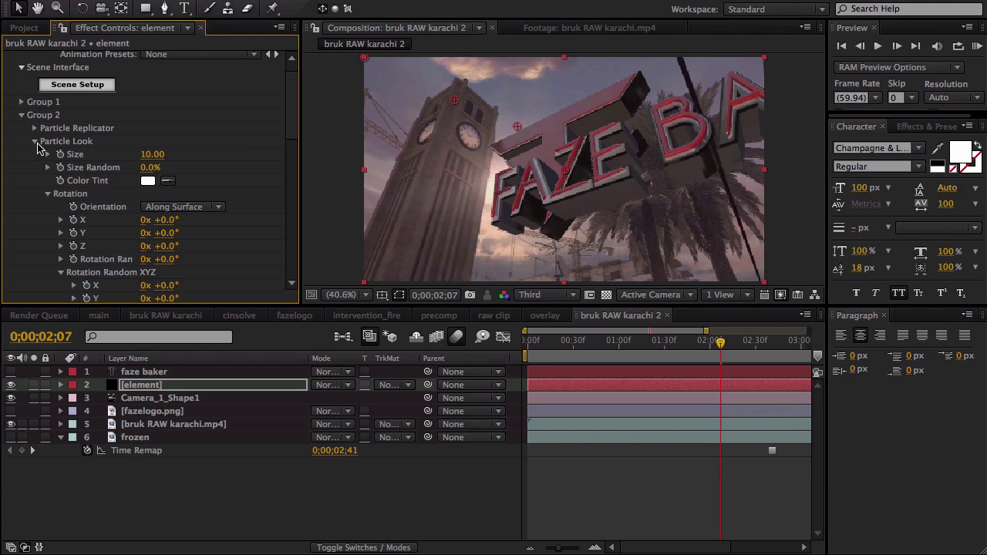
Set Group 2's Particle Look Size to 5
left_click(151, 154)
type("6")
key("Return")
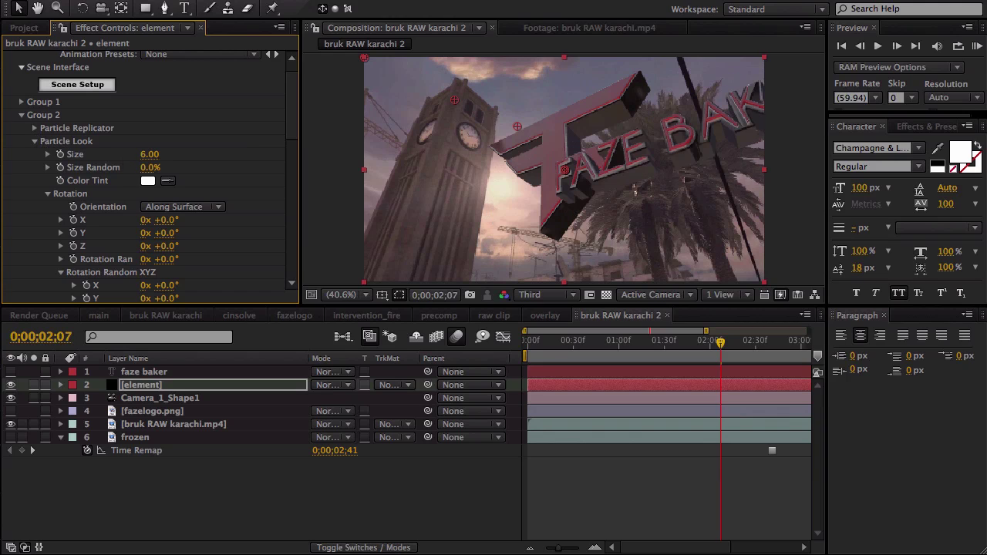
left_click(149, 154)
type("5")
key("Return")
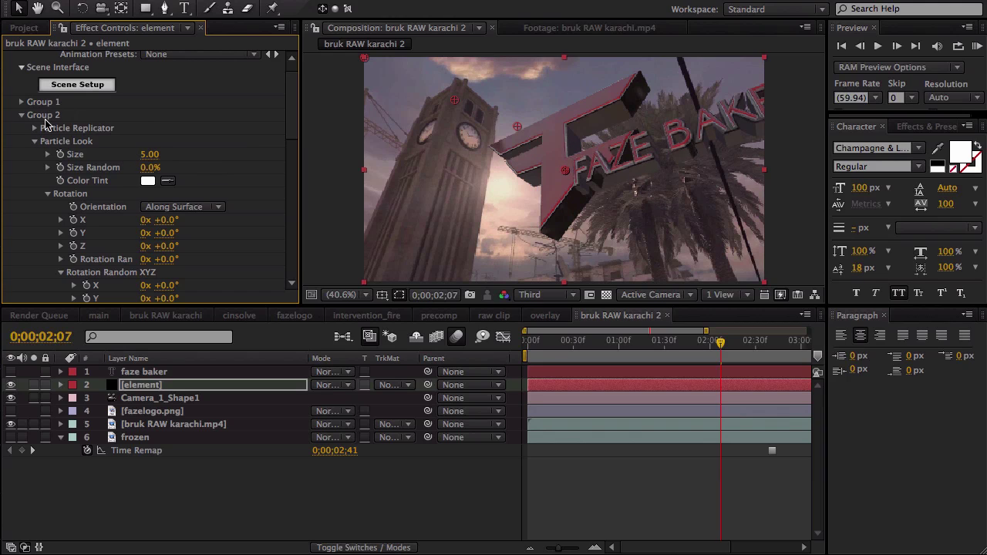
left_click(35, 141)
Reposition the FAZE BAKER text to 348, 194 and check it at 0;00;01;26
left_click(34, 128)
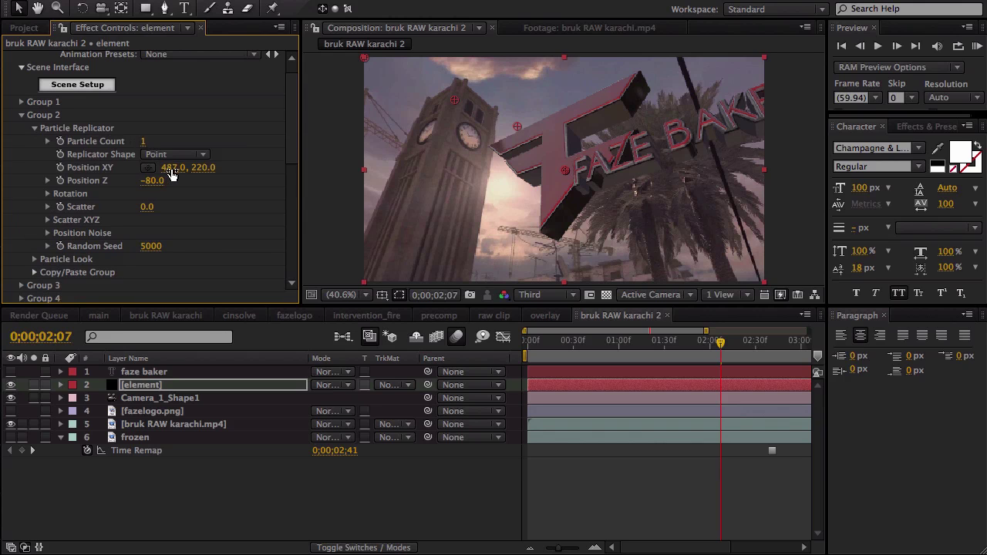
left_click_drag(139, 172, 80, 183)
left_click_drag(201, 166, 185, 167)
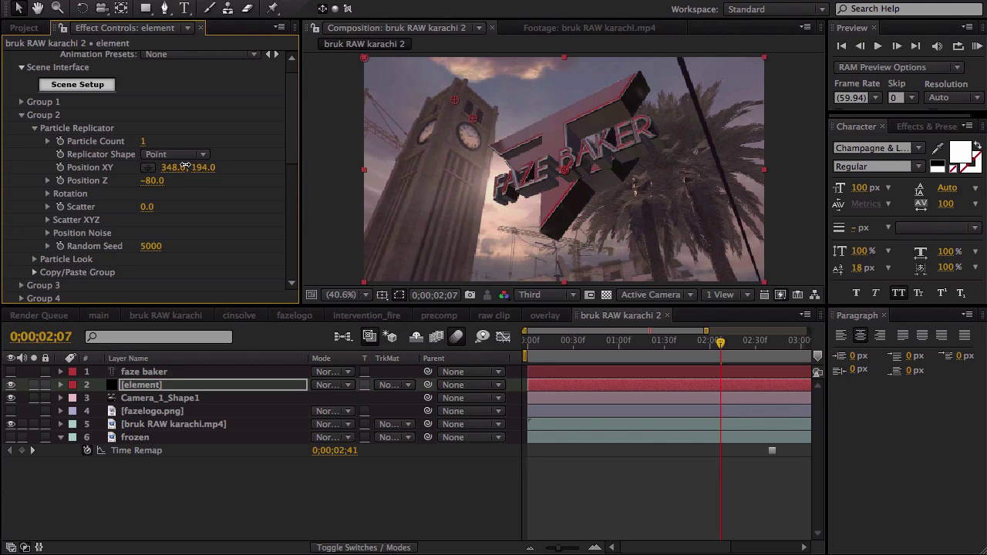
left_click(689, 342)
left_click(658, 353)
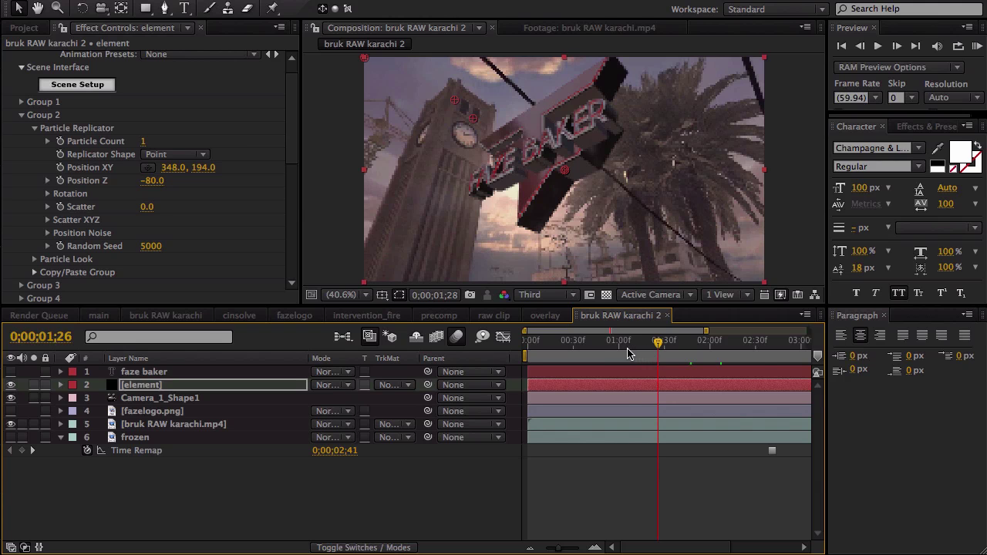
Review tracking around 1;48–1;59, then at 0;00;02;20 shift the FAZE BAKER text to 318, 184
left_click(627, 352)
left_click(691, 342)
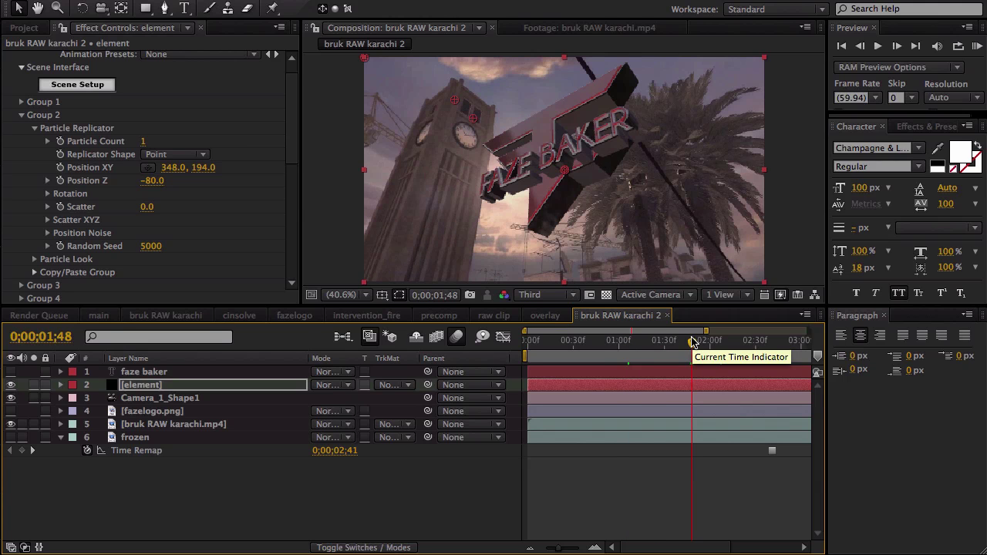
left_click(707, 343)
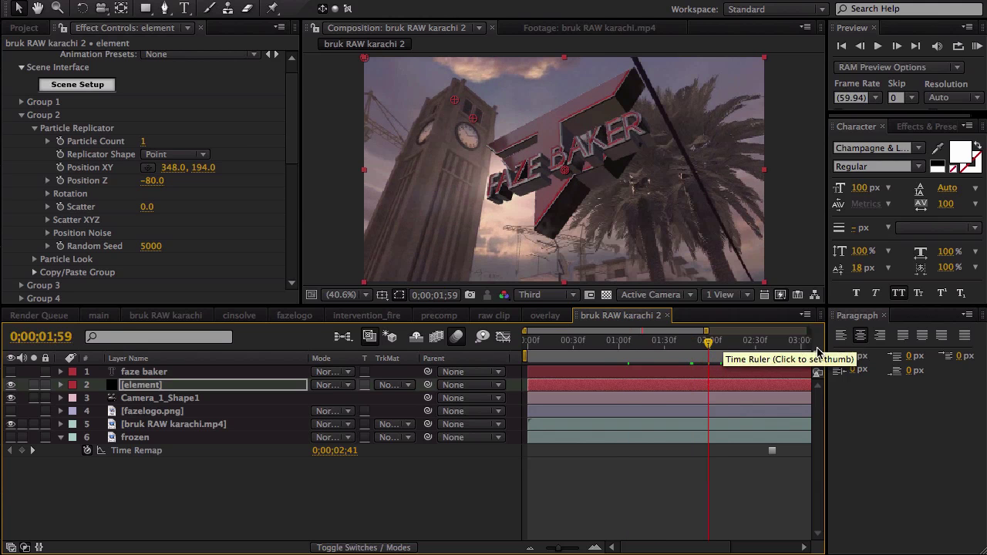
left_click(884, 315)
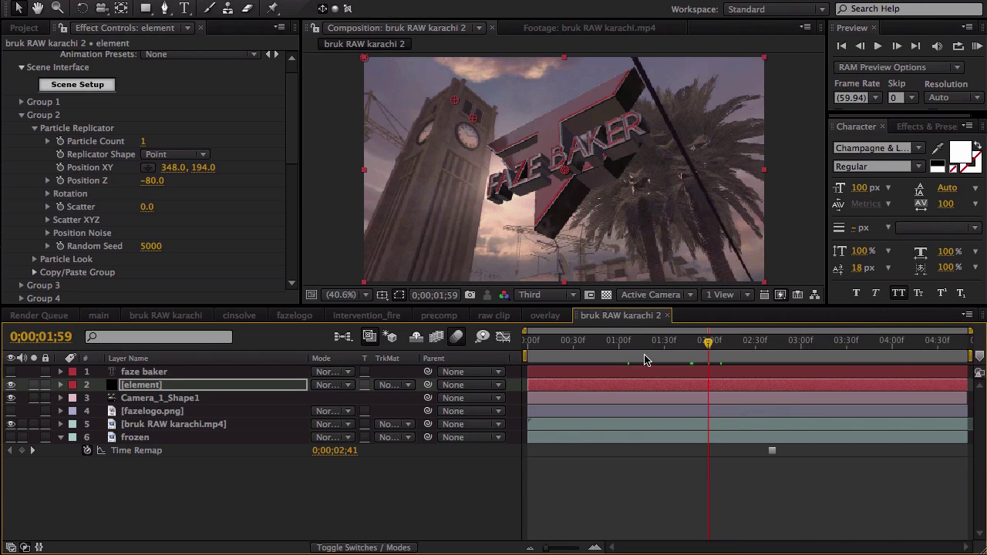
left_click(739, 340)
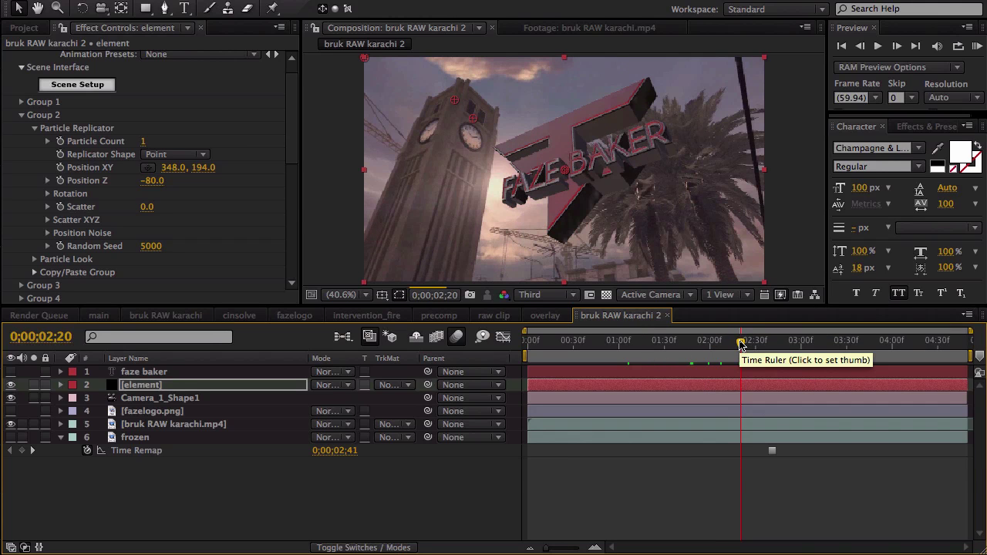
mouse_move(176, 168)
left_mouse_down()
mouse_move(158, 170)
mouse_move(177, 171)
left_mouse_up()
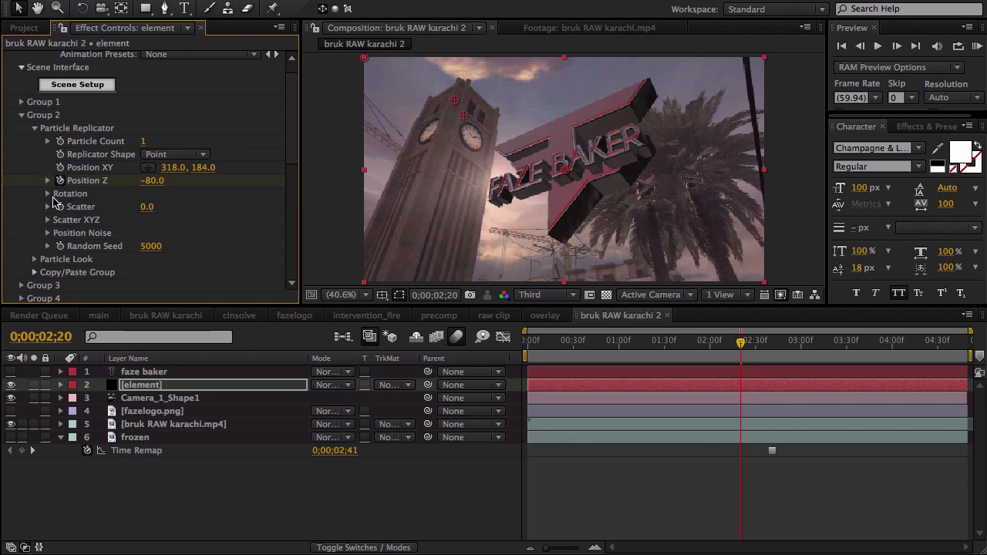
Turn on Multi-Object in Group 2's Particle Look so each letter is separate
scroll(52, 202, "down", 3)
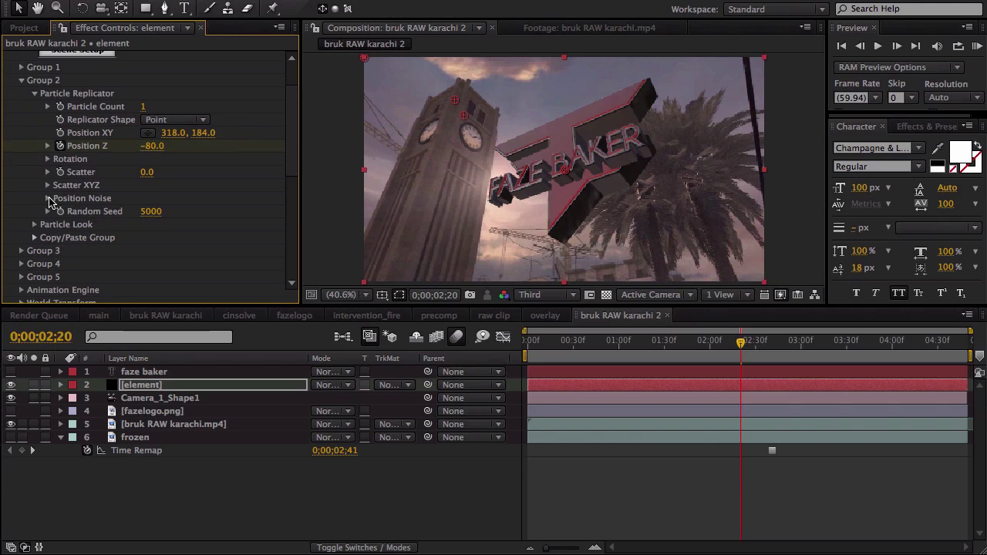
left_click(34, 224)
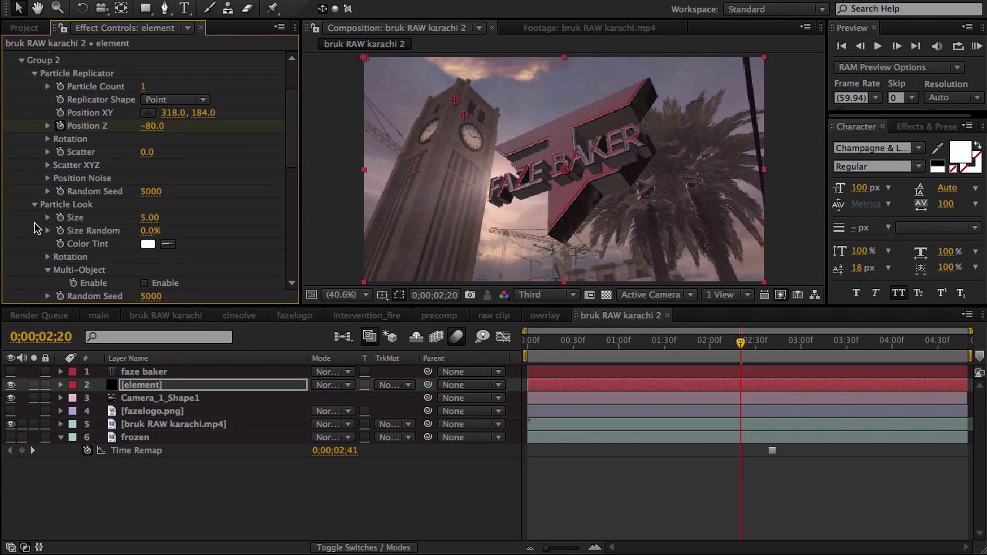
scroll(77, 193, "down", 5)
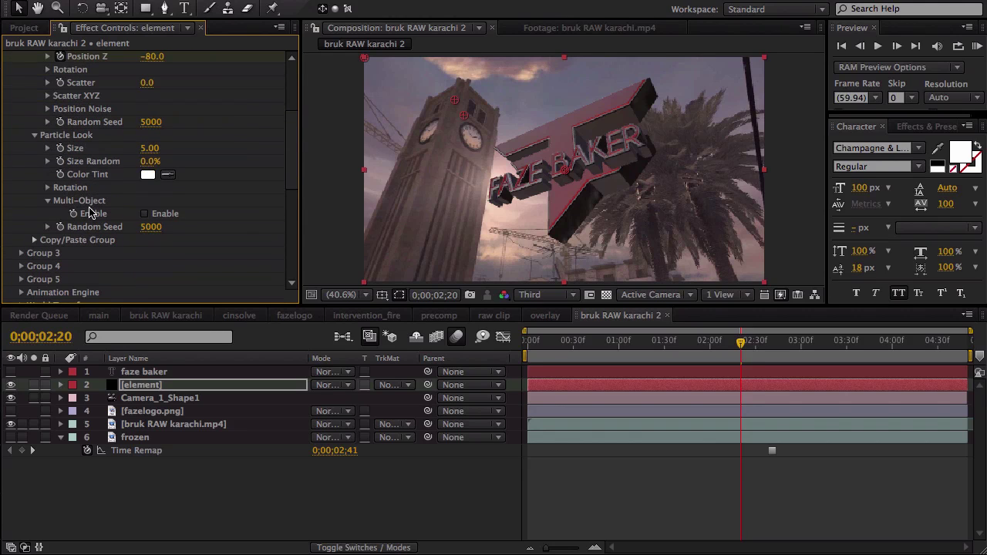
left_click(146, 215)
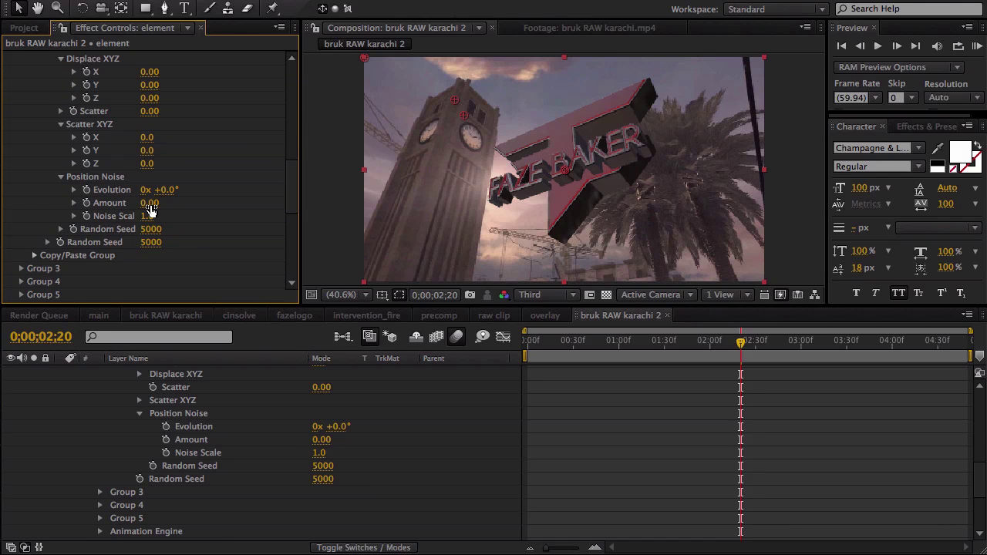
scroll(150, 210, "up", 5)
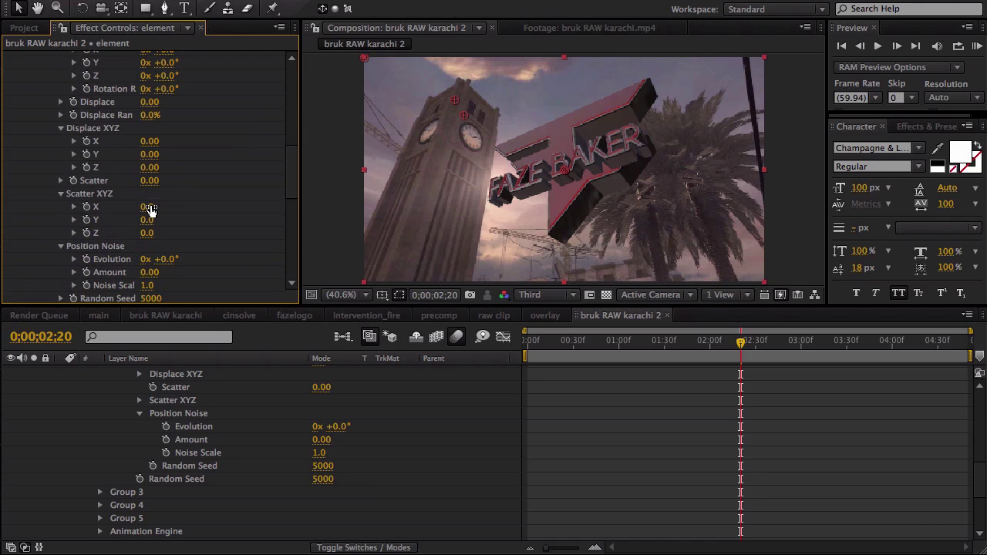
scroll(151, 210, "up", 5)
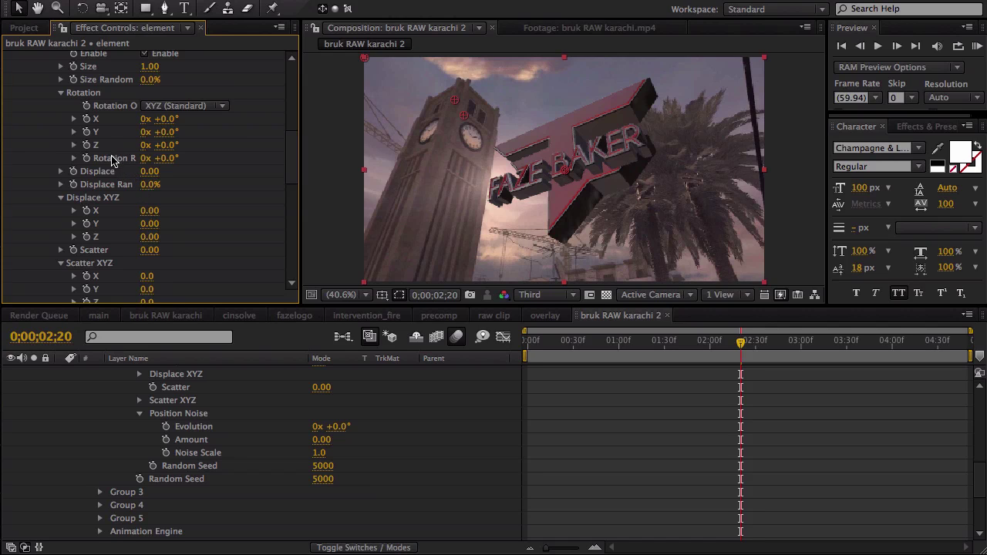
Keyframe Rotation Random at 0;00;02;20 and reset Displace Z to 0
left_click(86, 159)
scroll(214, 194, "down", 3)
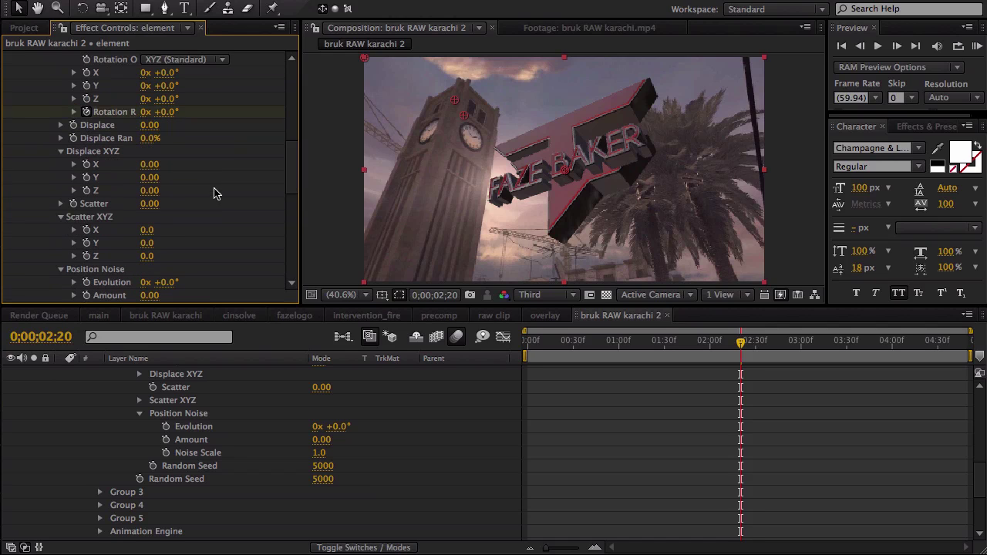
mouse_move(148, 191)
left_mouse_down()
mouse_move(270, 180)
mouse_move(163, 189)
left_mouse_up()
left_click(148, 189)
type("0")
key("Return")
scroll(116, 224, "down", 3)
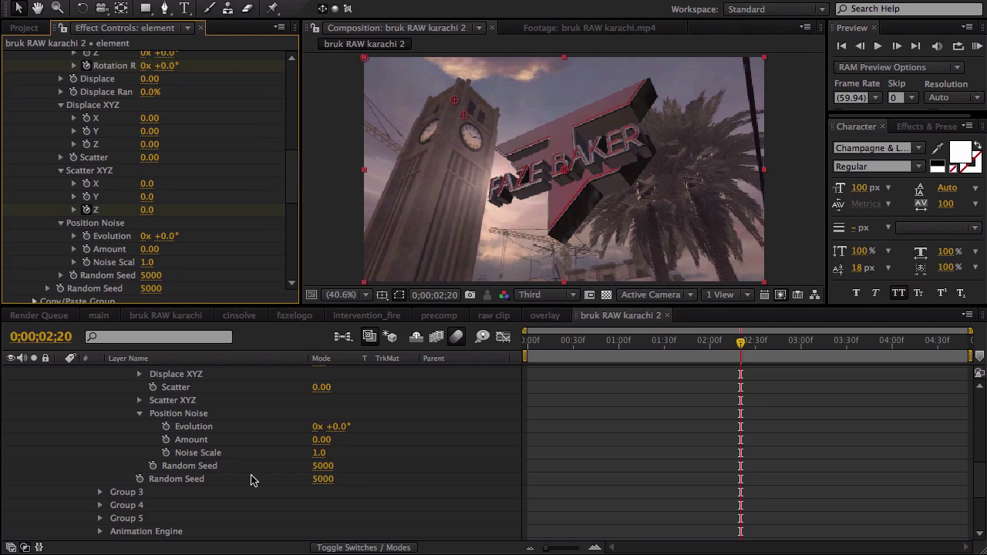
scroll(251, 479, "up", 10)
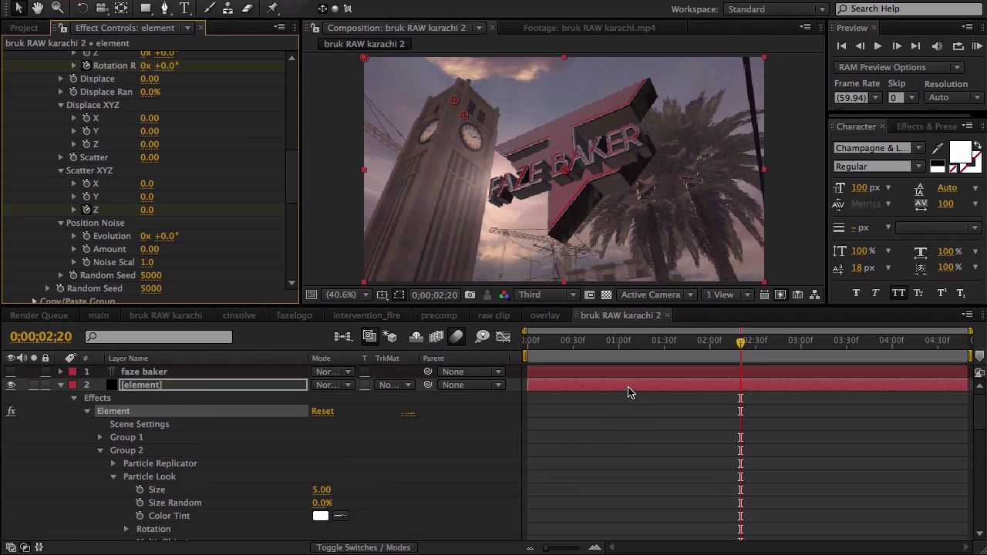
Reveal the animated properties and key Rotation Random to +141° at 0;00;00;39
key("u")
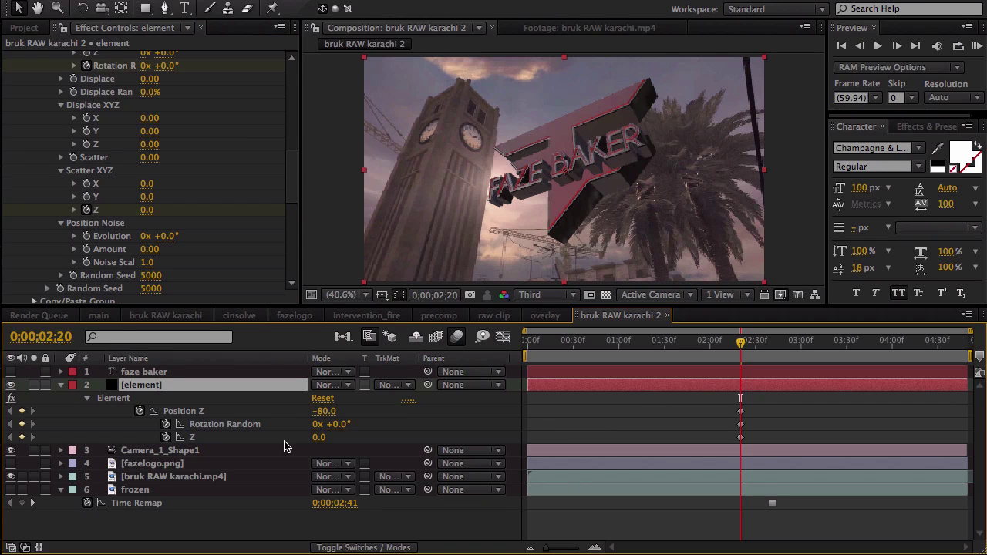
left_click(219, 426)
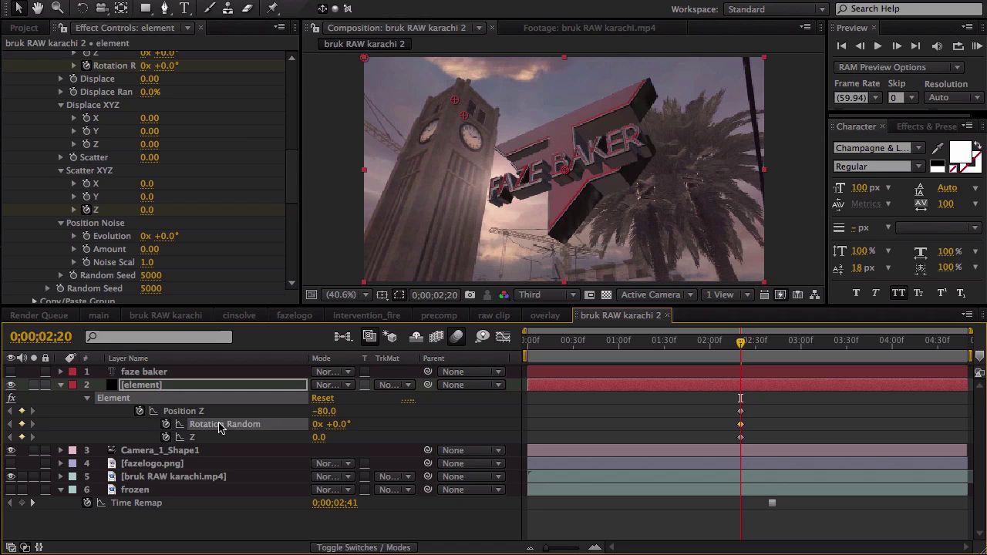
left_click(199, 438)
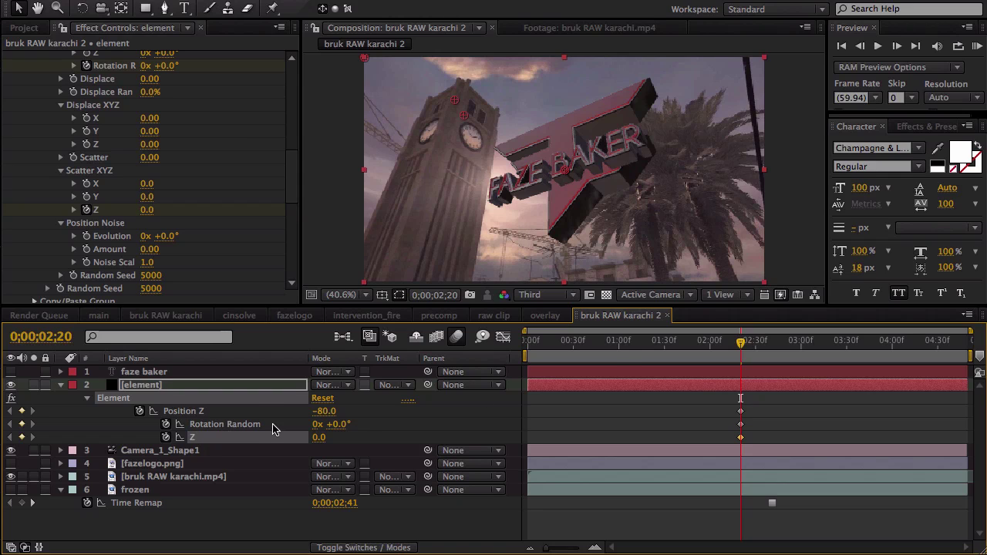
left_click(586, 343)
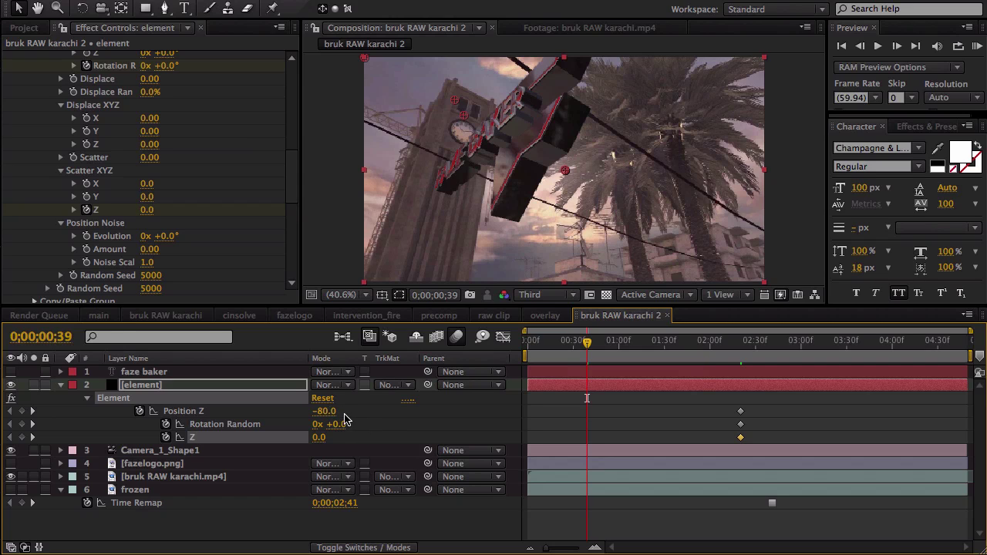
left_click_drag(340, 425, 446, 422)
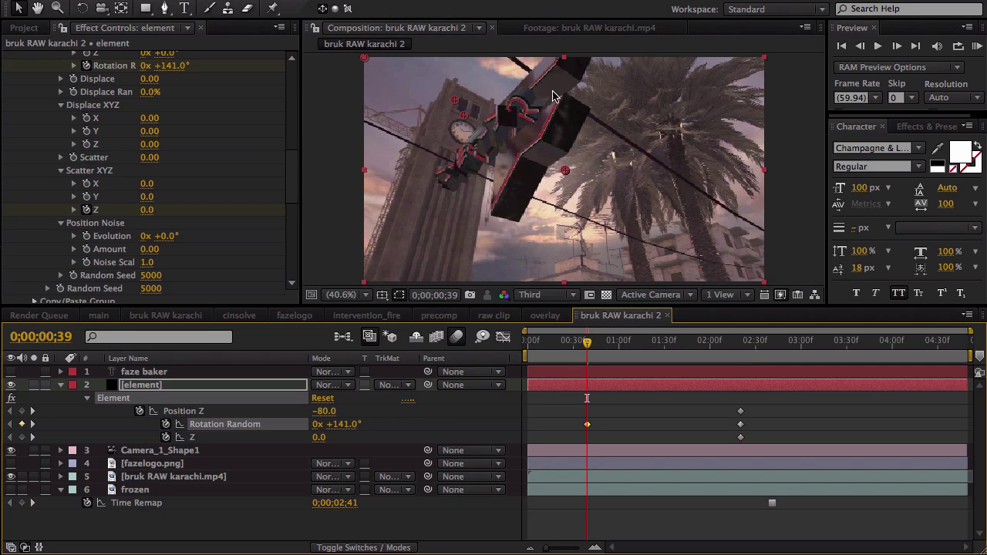
Zoom the viewer to 100% on the logo and key Scatter Z to 8.7
left_click(343, 295)
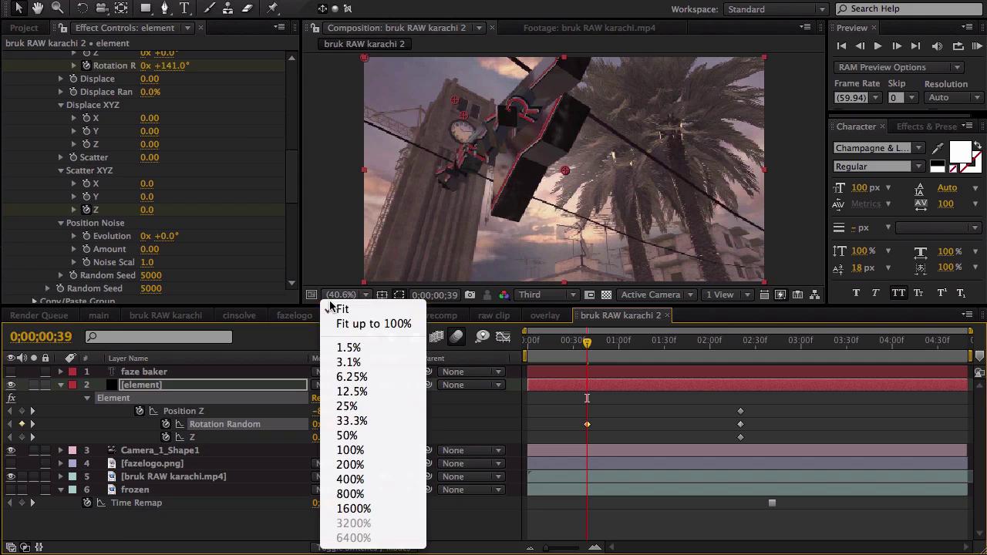
left_click(352, 447)
left_click_drag(424, 203, 621, 216)
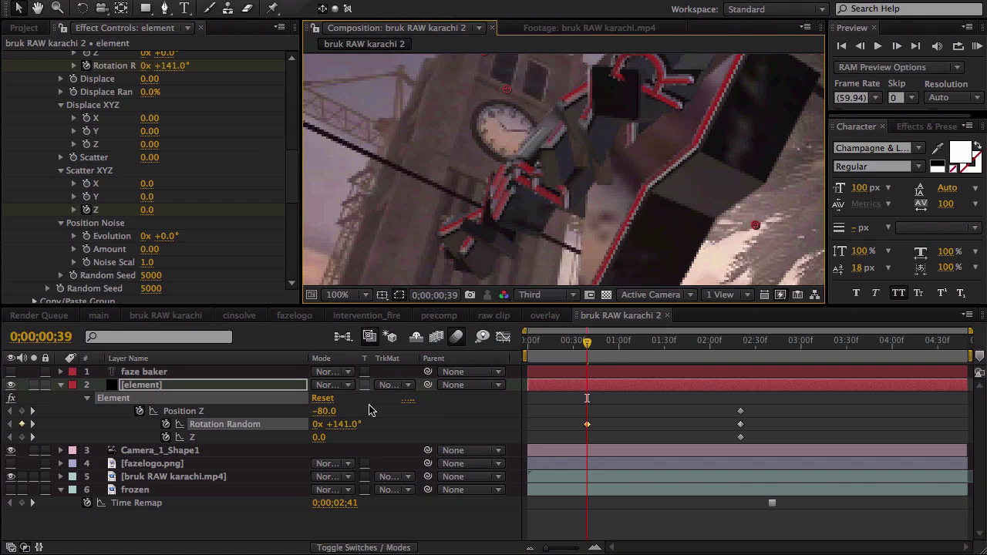
left_click_drag(320, 437, 983, 439)
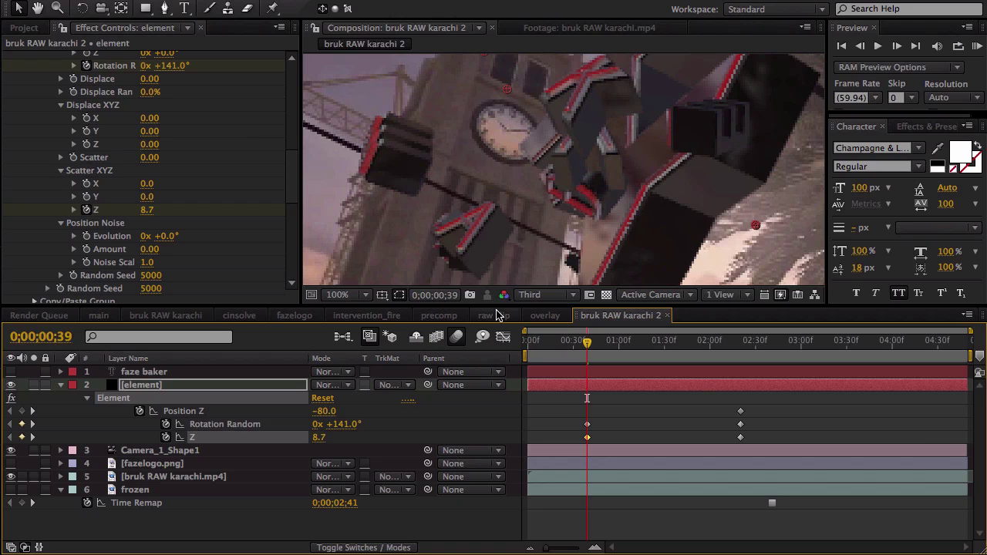
Return to 50%, key Position Z to -160, and check the motion at 0;00;01;00
left_click(361, 294)
left_click(347, 435)
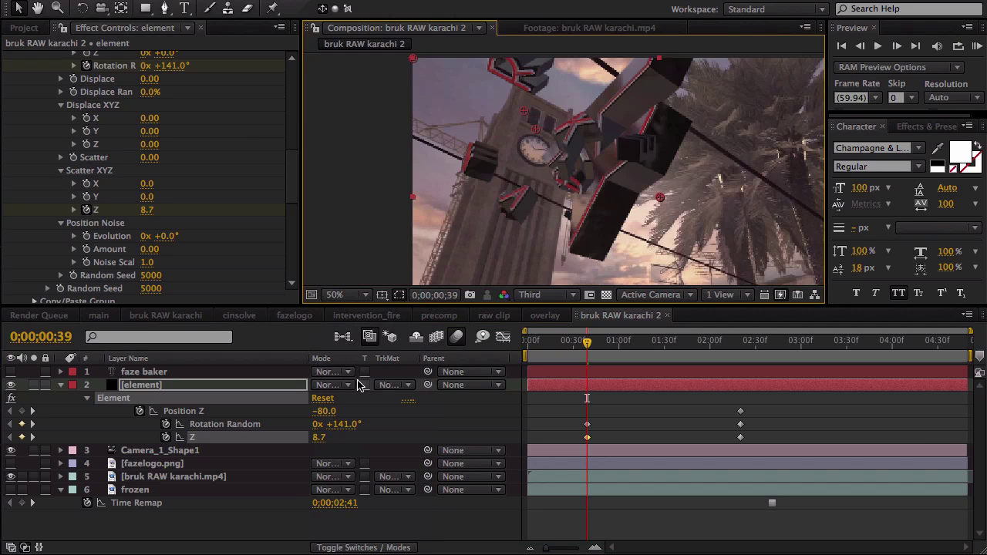
left_click_drag(325, 411, 281, 413)
left_click_drag(586, 342, 780, 370)
left_click_drag(754, 443, 734, 417)
Apply Easy Ease to the final 0;00;02;20 keyframes for Position Z, Rotation Random and Scatter Z
right_click(740, 417)
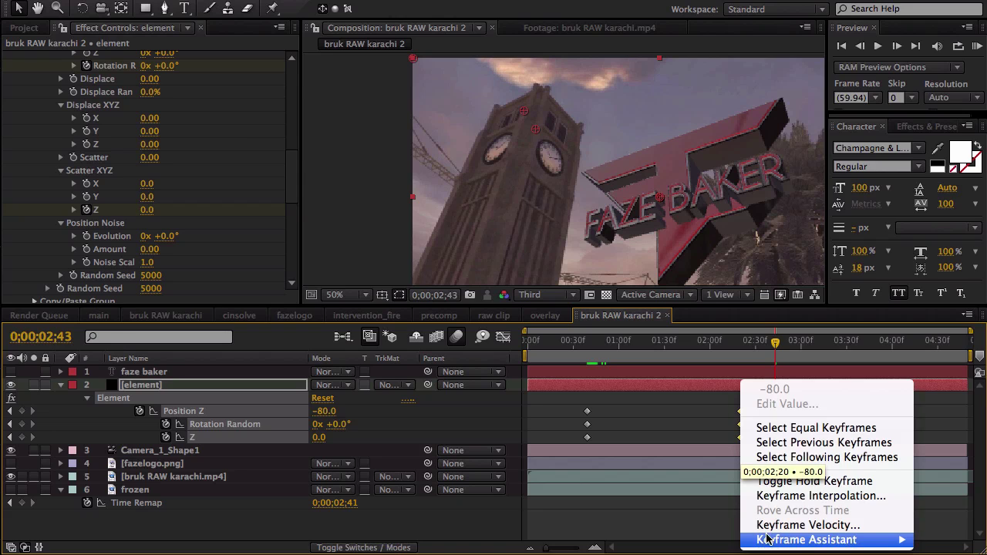
mouse_move(770, 540)
left_click(654, 452)
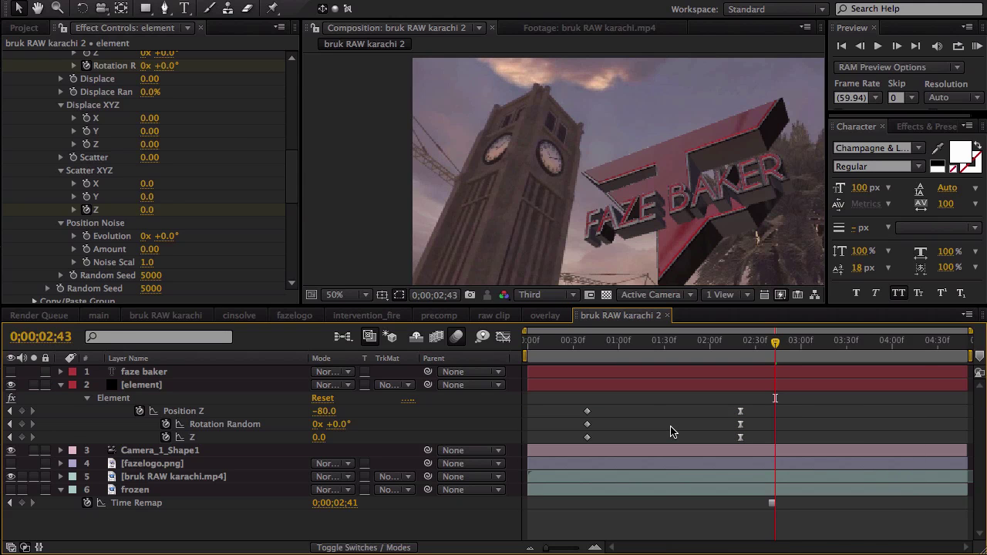
Set the viewer magnification to Fit, then inspect the frozen and Karachi footage layers
left_click(363, 295)
left_click(361, 308)
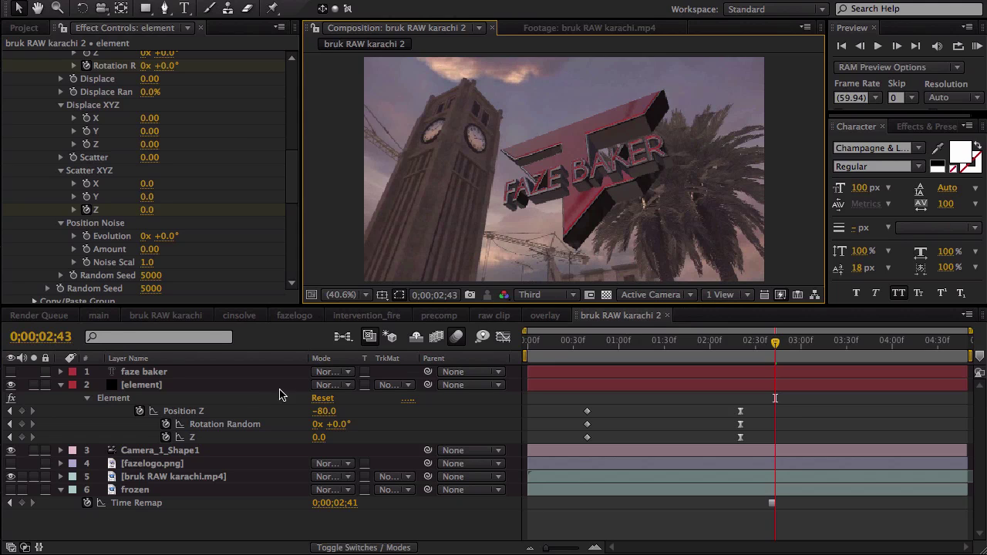
left_click(161, 493)
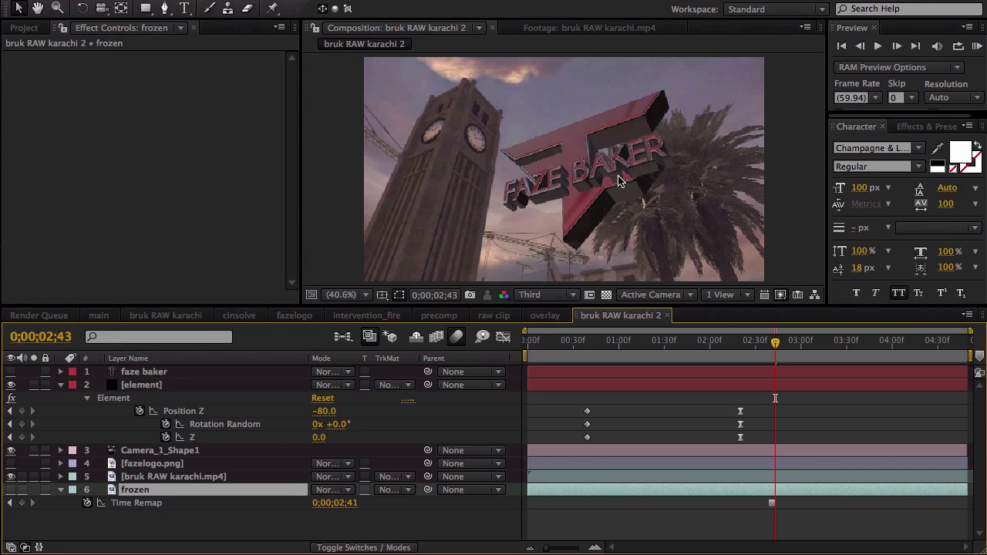
left_click(195, 479)
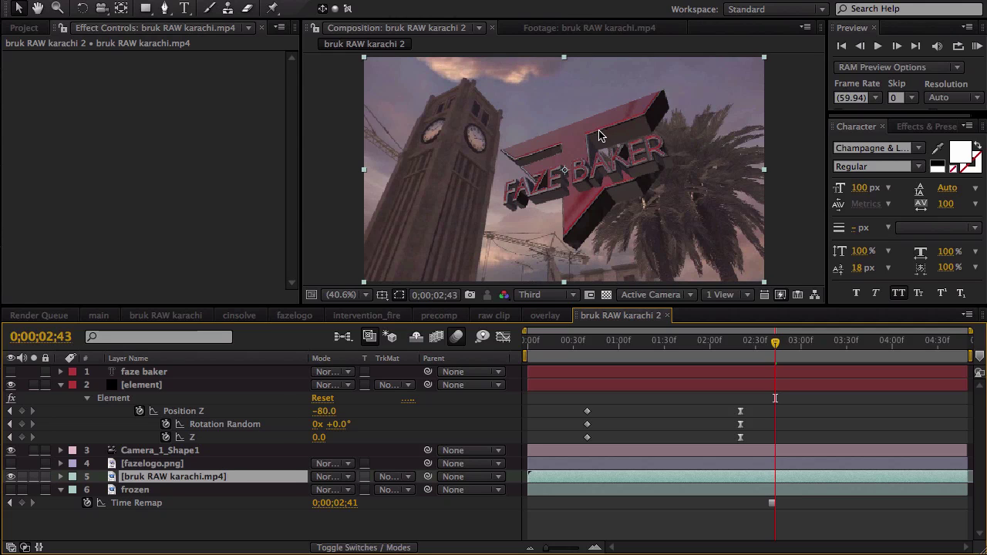
left_click(152, 493)
Collapse Group 2, go to 0;00;01;35, and stretch fazelogo.png's outline bottom point downward
left_click(206, 387)
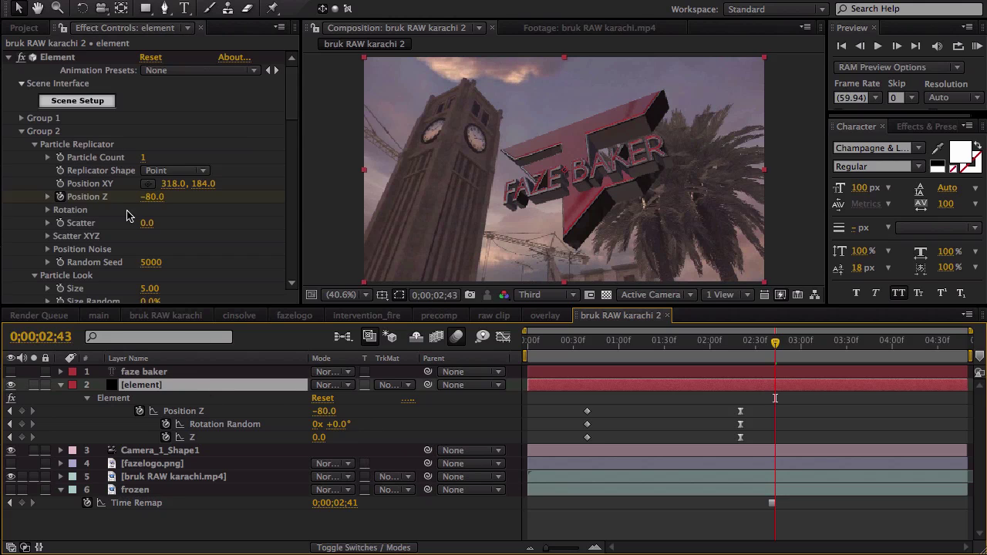
left_click(22, 132)
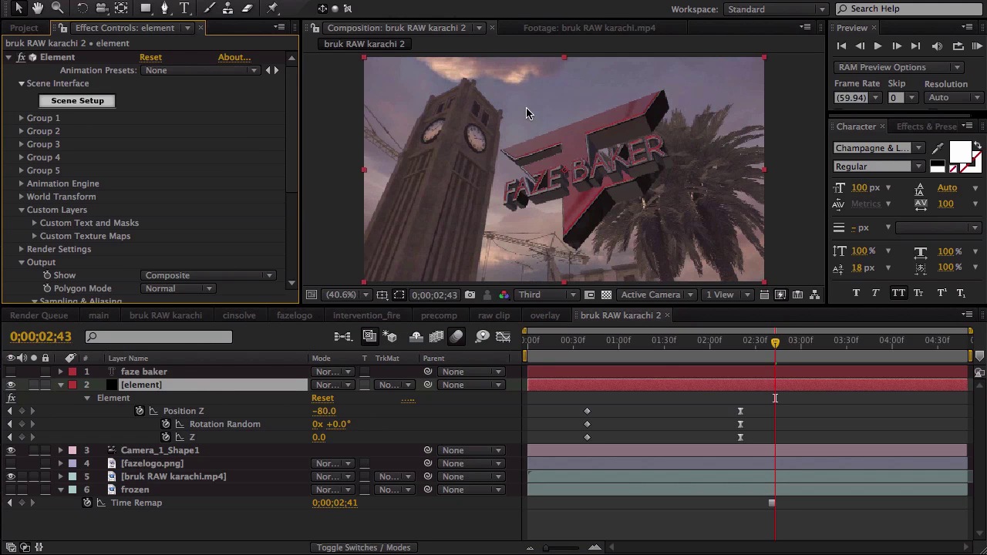
left_click(671, 342)
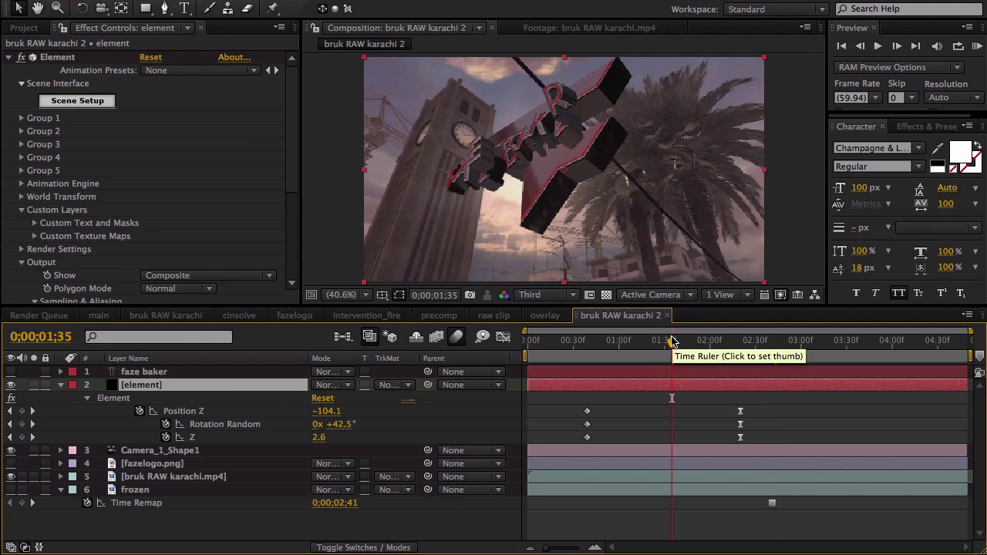
left_click(173, 463)
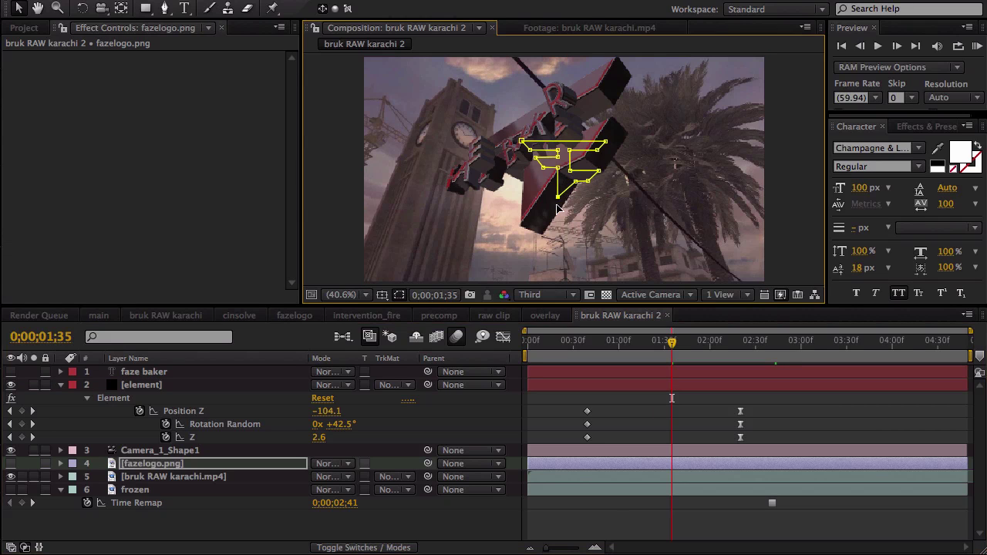
left_click_drag(557, 197, 554, 248)
Reselect fazelogo.png and pull the outline's bottom point back to its original position
left_click(633, 406)
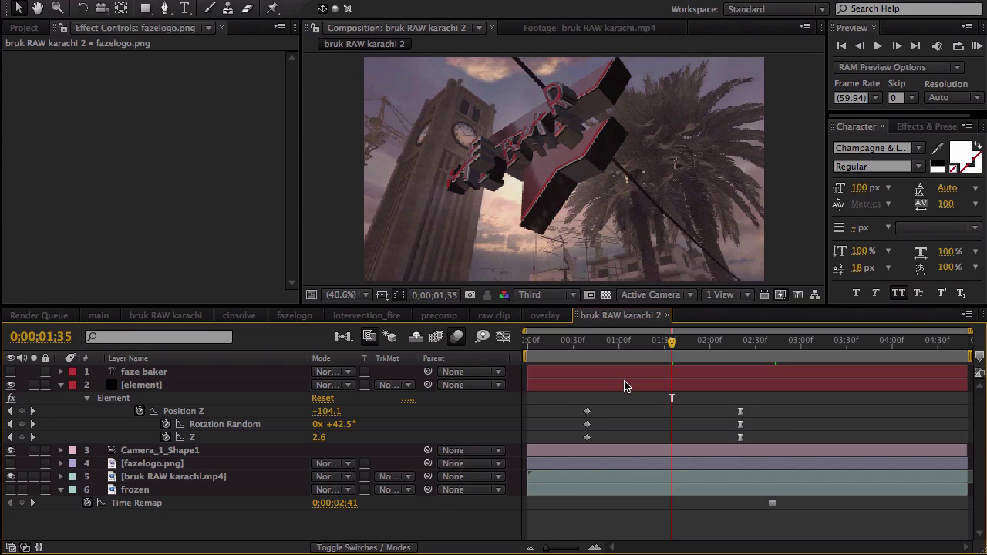
left_click(626, 387)
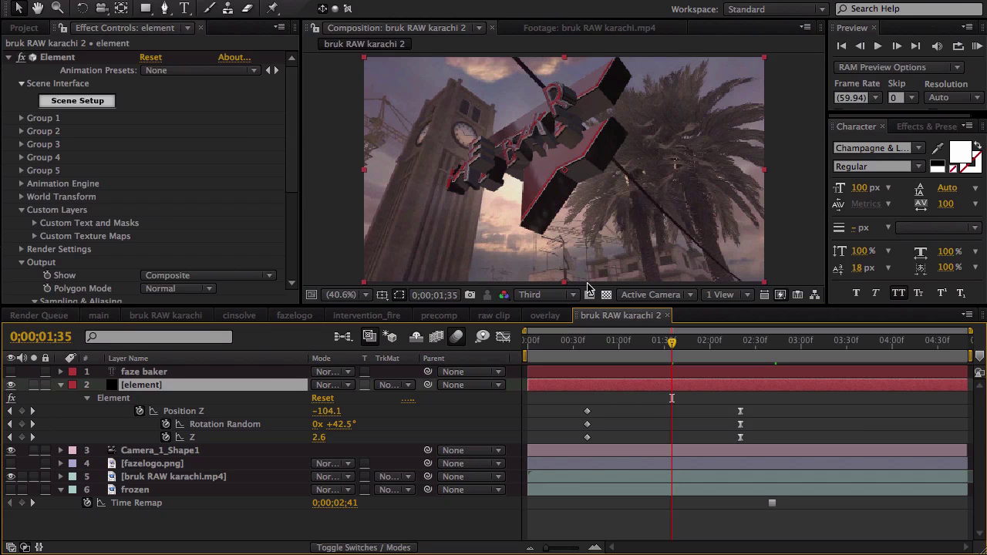
left_click(188, 462)
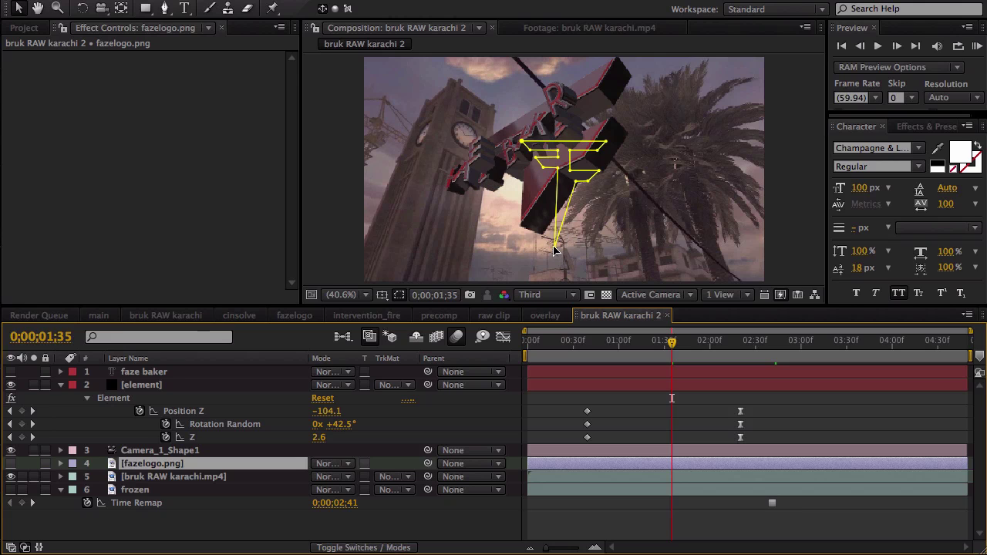
left_click_drag(554, 248, 559, 204)
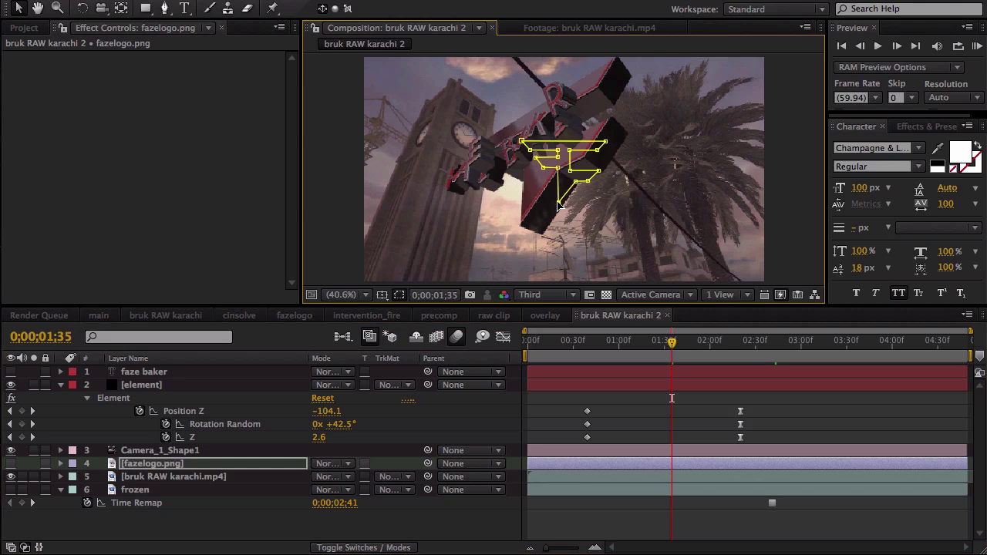
Check the letter fly-in around 0;00;00;47–0;00;00;57 and show the element layer's switches
left_click(637, 433)
left_click(599, 343)
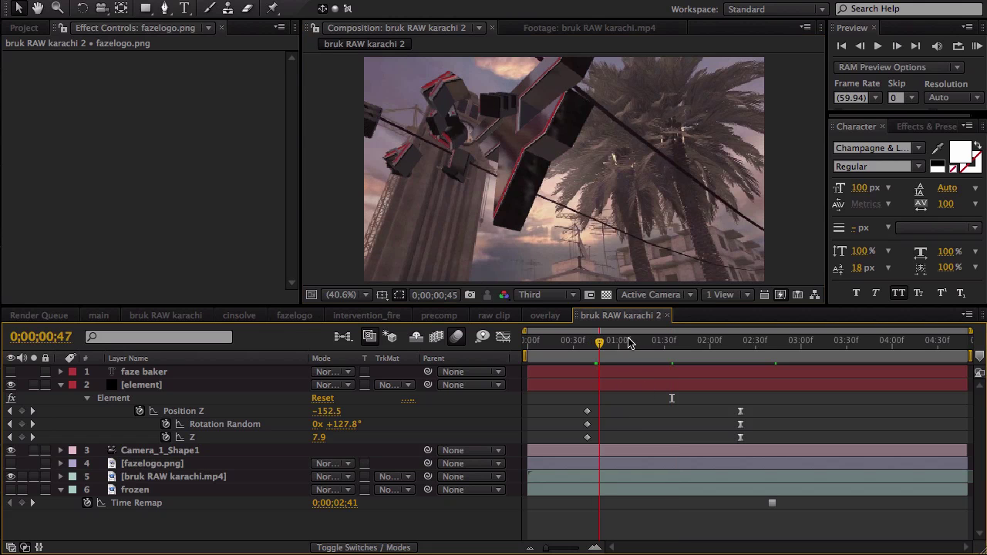
left_click_drag(629, 342, 615, 342)
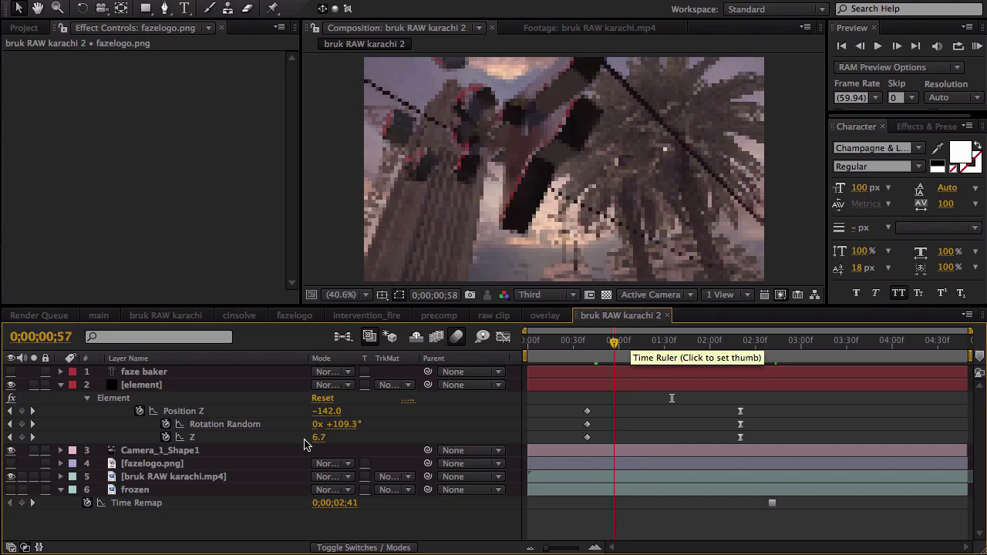
left_click(248, 385)
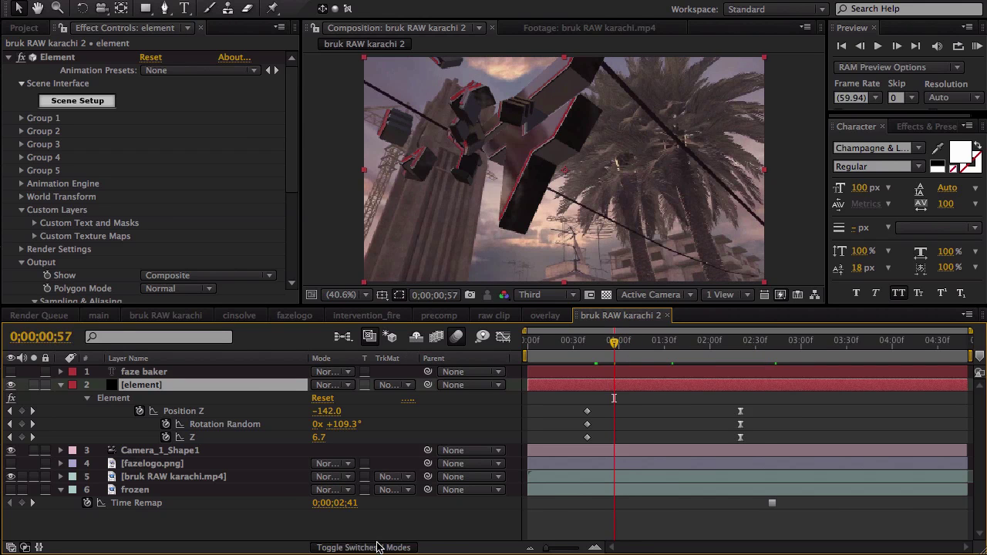
left_click(377, 547)
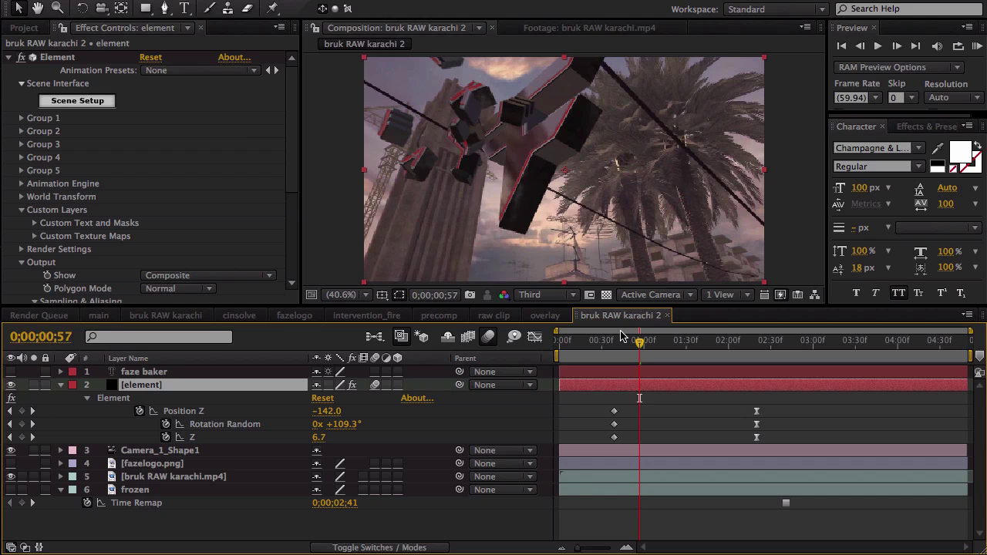
Scrub from 0;00;00;37 through 0;00;02;36, ending on the finished logo at 0;00;03;14
left_click(613, 343)
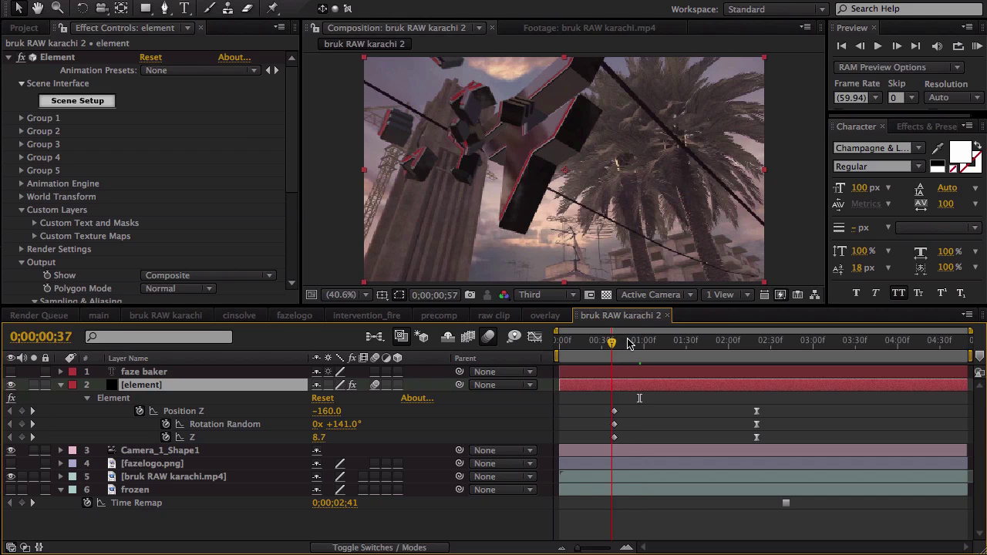
left_click_drag(629, 343, 738, 348)
left_click(779, 344)
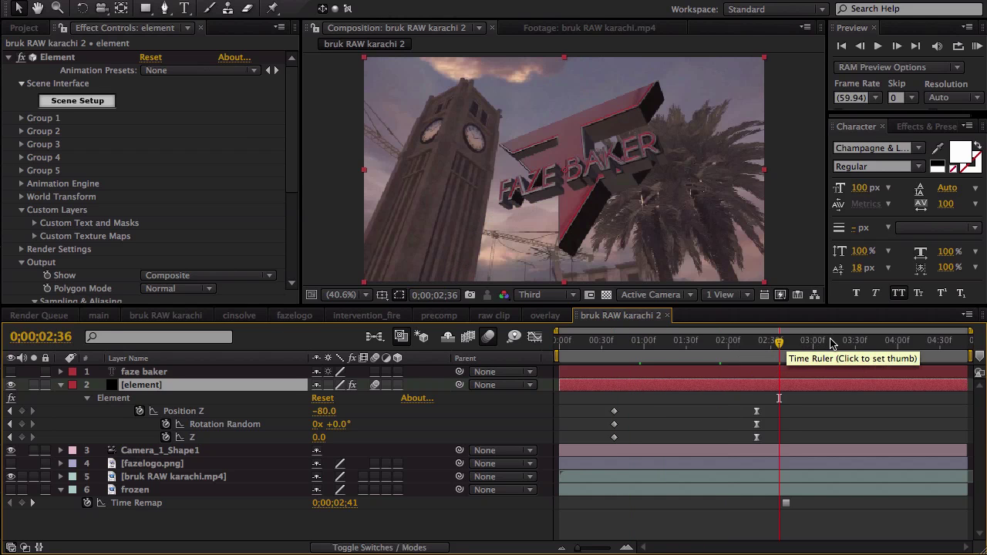
left_click(833, 344)
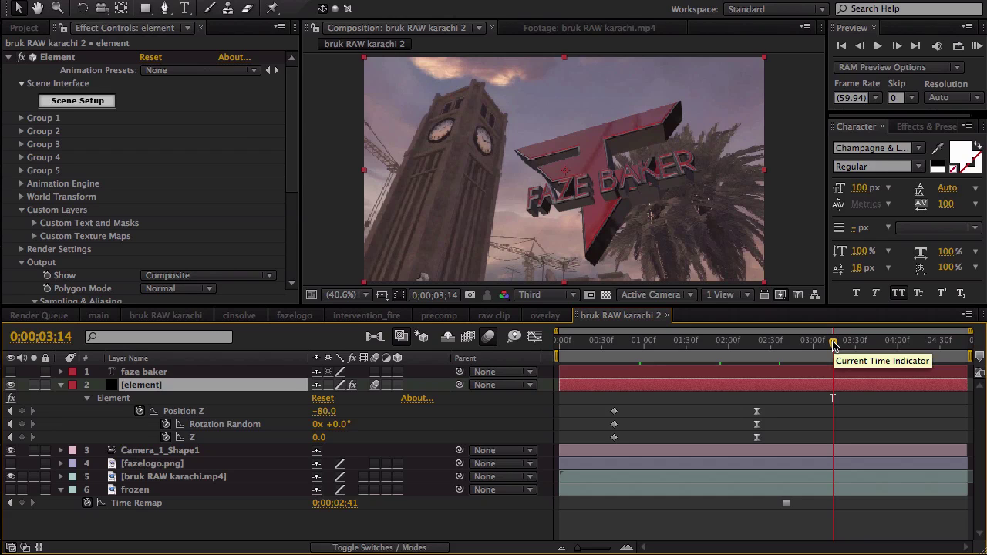